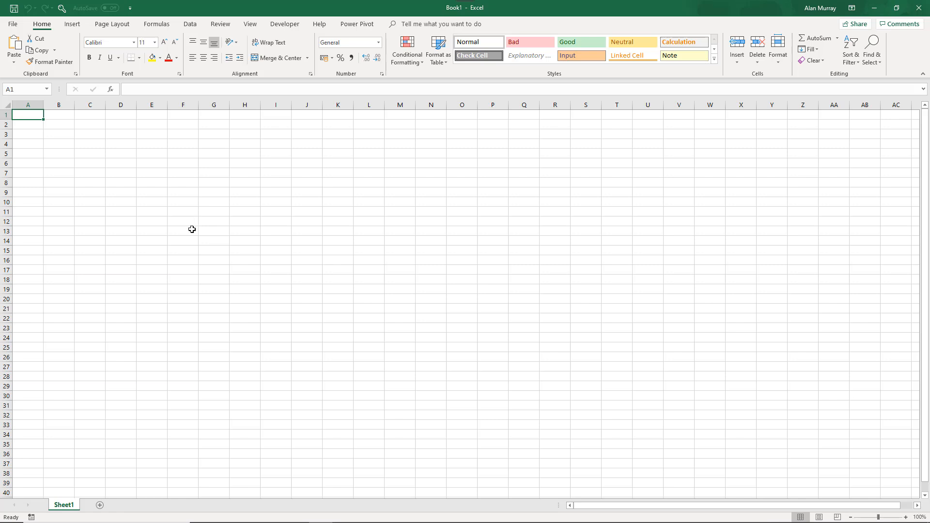
Step: Inspect the COM add-ins list in the Excel options for the Microsoft Power Pivot for Excel add-in, leaving it unchanged
{"action": "left_click", "coordinate": [16, 26]}
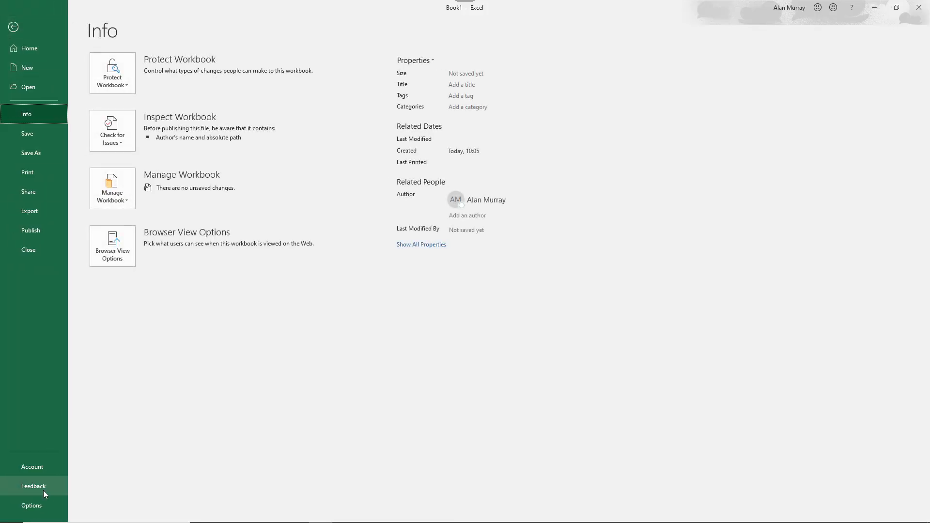
{"action": "left_click", "coordinate": [31, 504]}
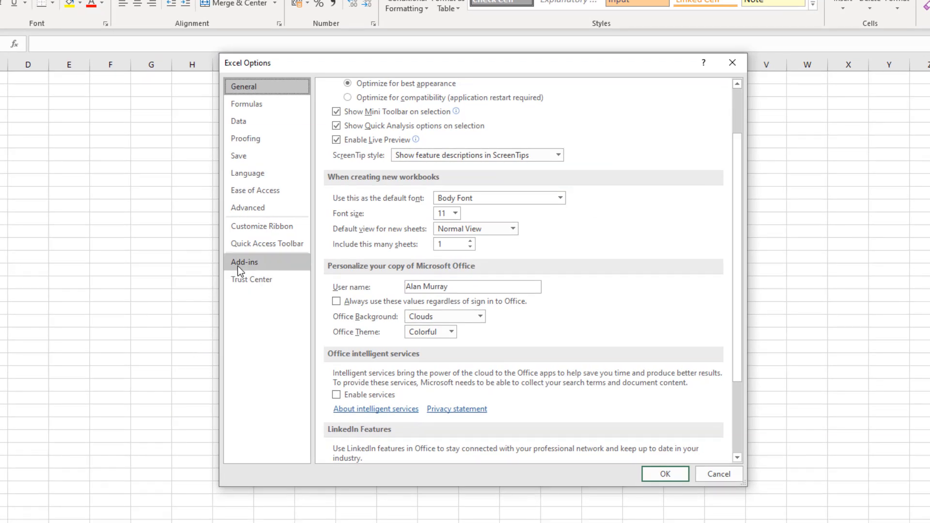
{"action": "left_click", "coordinate": [269, 263]}
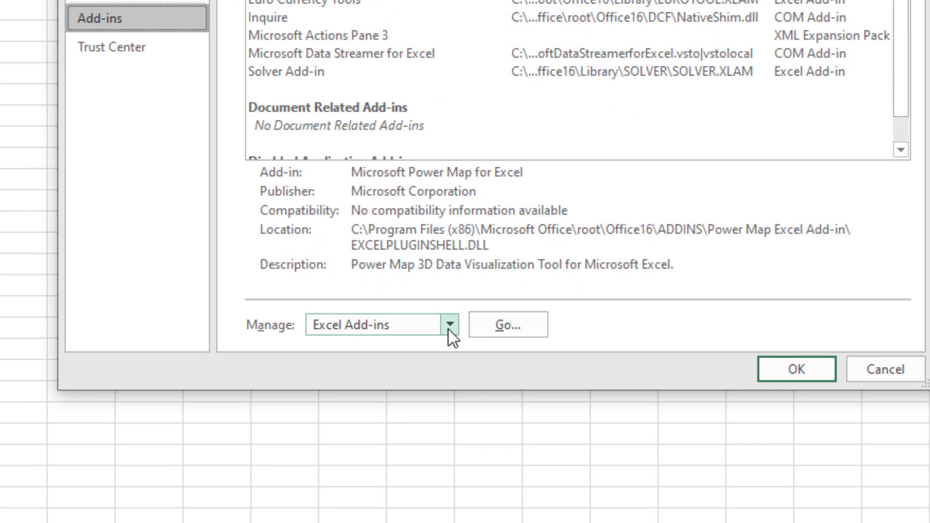
{"action": "left_click", "coordinate": [449, 338]}
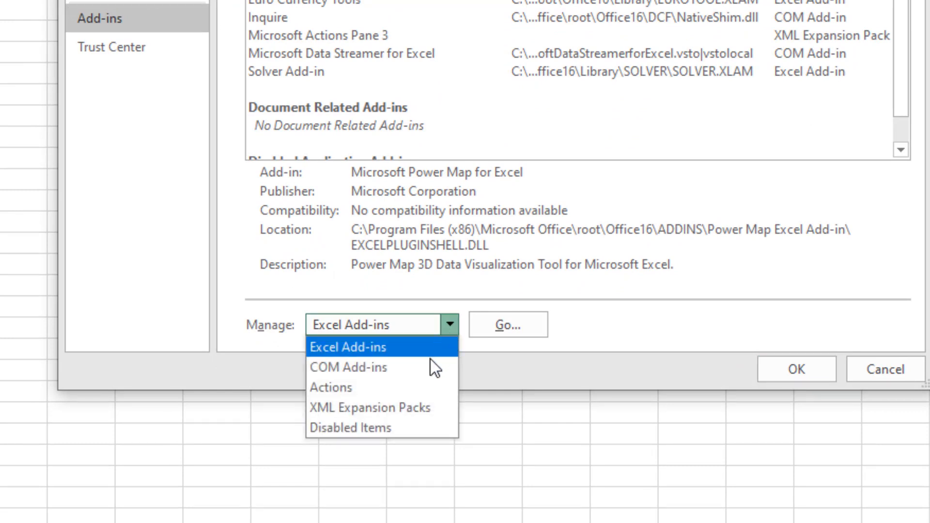
{"action": "left_click", "coordinate": [400, 374]}
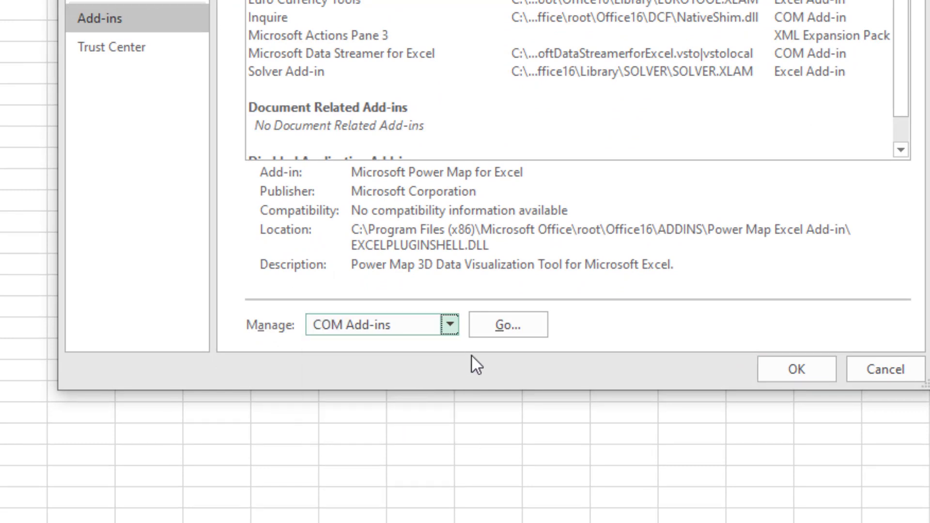
{"action": "left_click", "coordinate": [512, 329]}
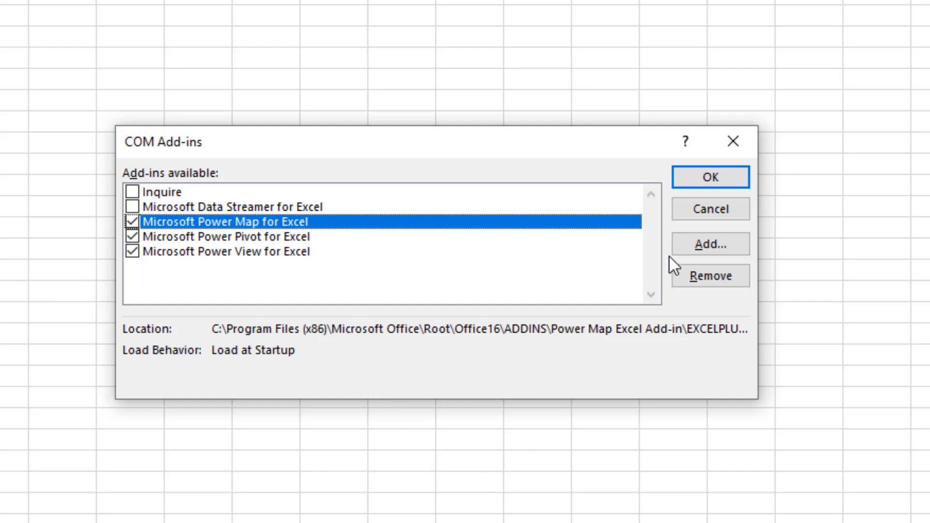
{"action": "left_click", "coordinate": [676, 218]}
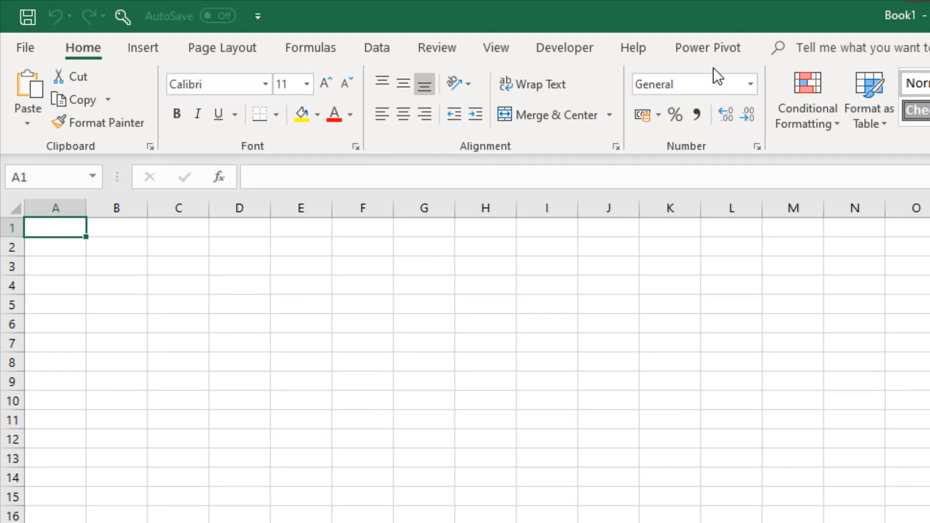
Step: Look over the Power Pivot commands and open the workbook's data model in the Power Pivot window
{"action": "left_click", "coordinate": [708, 44]}
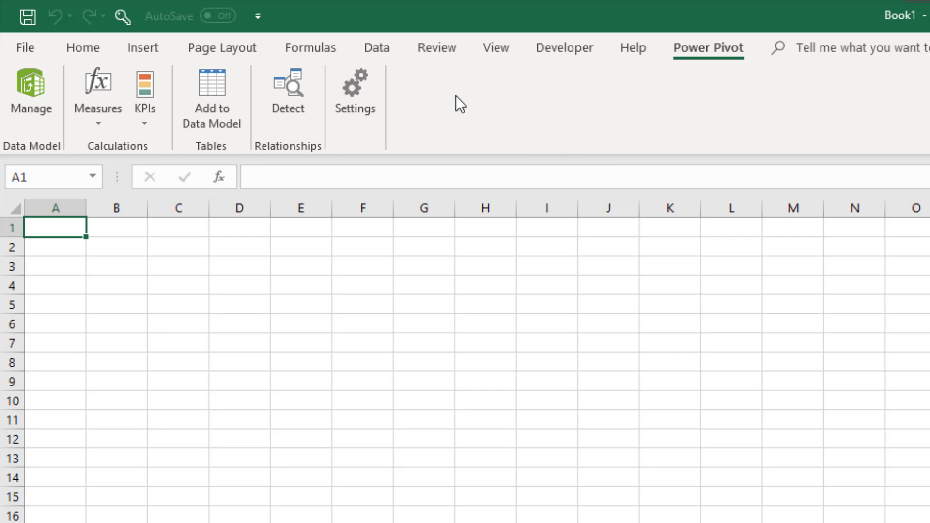
{"action": "left_click", "coordinate": [383, 52]}
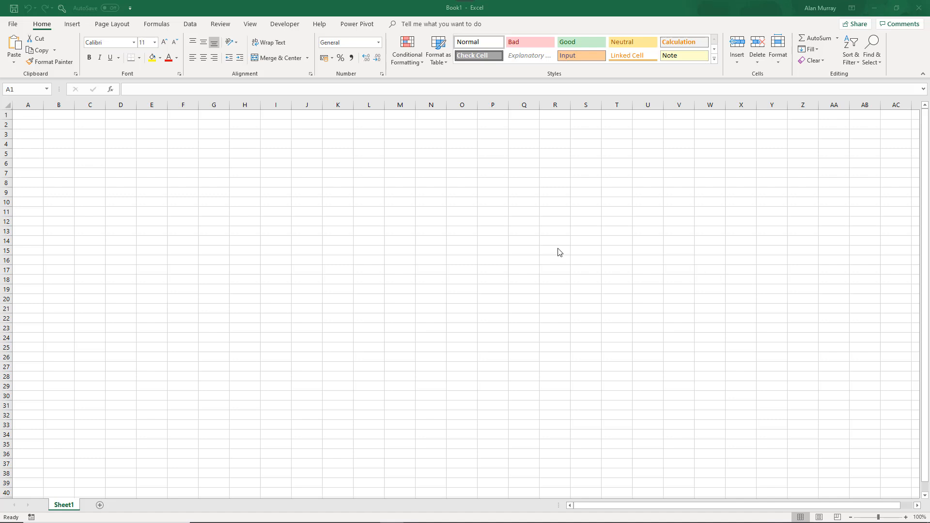
{"action": "left_click", "coordinate": [191, 27]}
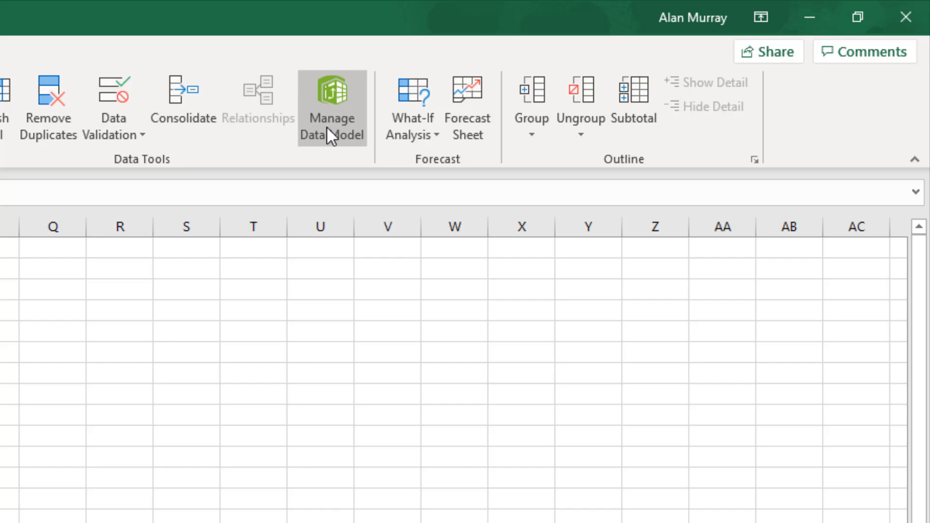
{"action": "left_click", "coordinate": [327, 127]}
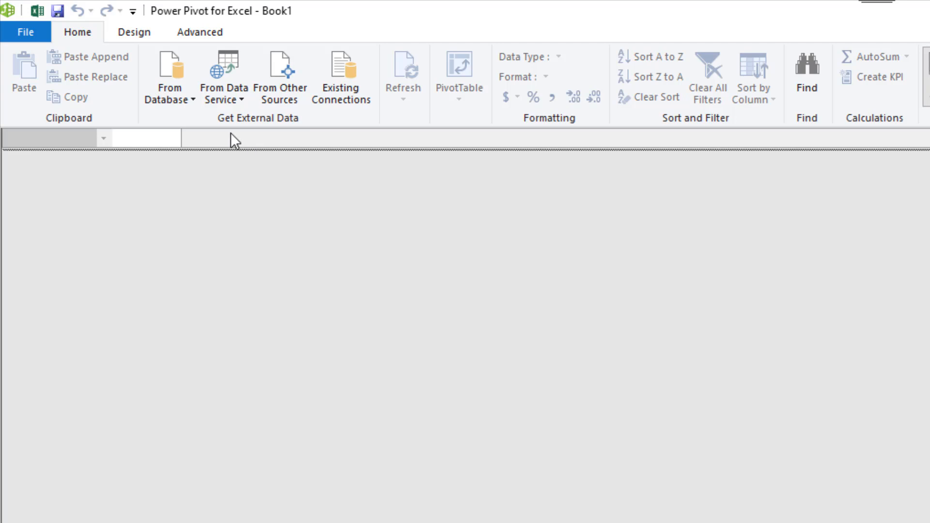
Step: Examine the database, data service and other external sources available for import, then return to the workbook without importing
{"action": "left_click", "coordinate": [190, 98]}
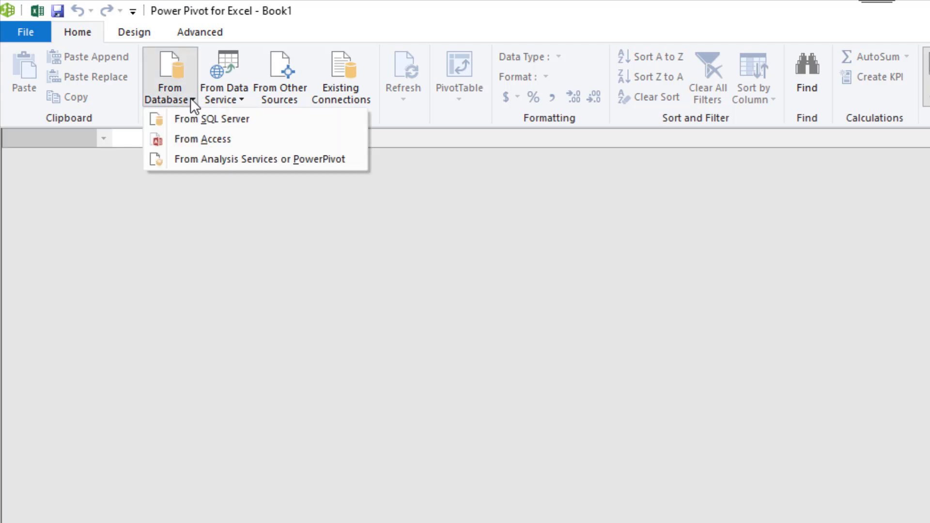
{"action": "left_click", "coordinate": [214, 99]}
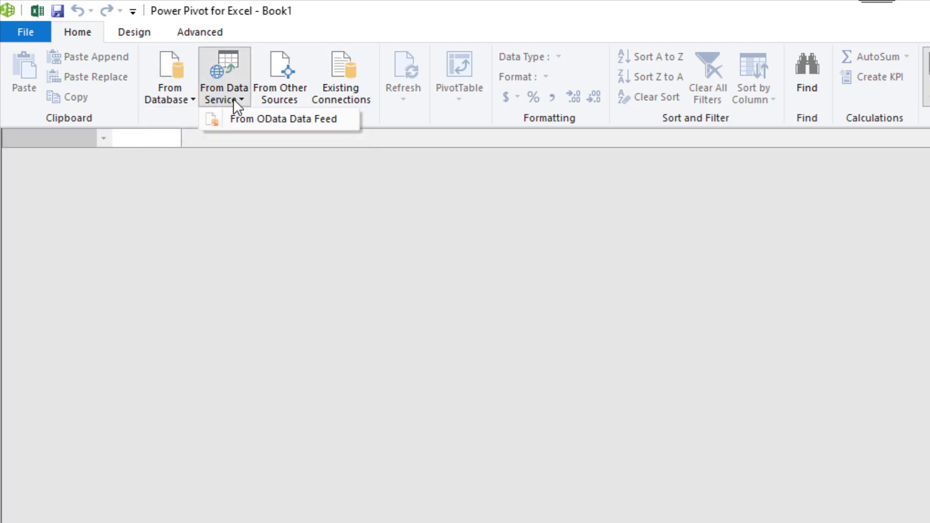
{"action": "left_click", "coordinate": [278, 96]}
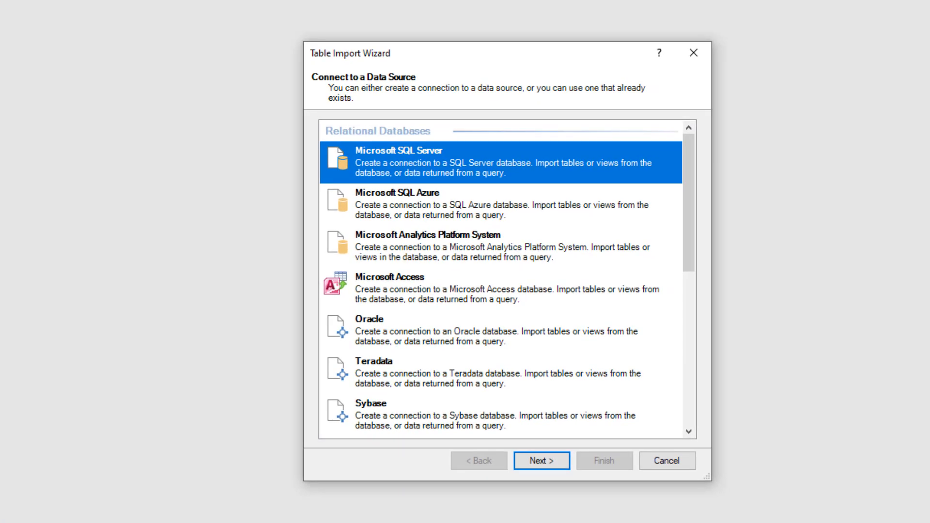
{"action": "left_click_drag", "start_coordinate": [690, 228], "coordinate": [676, 392]}
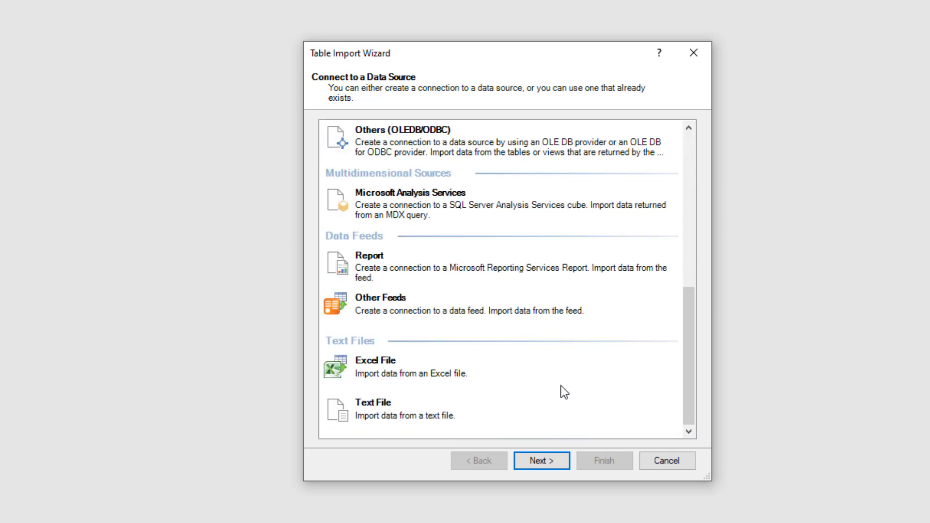
{"action": "left_click", "coordinate": [656, 460]}
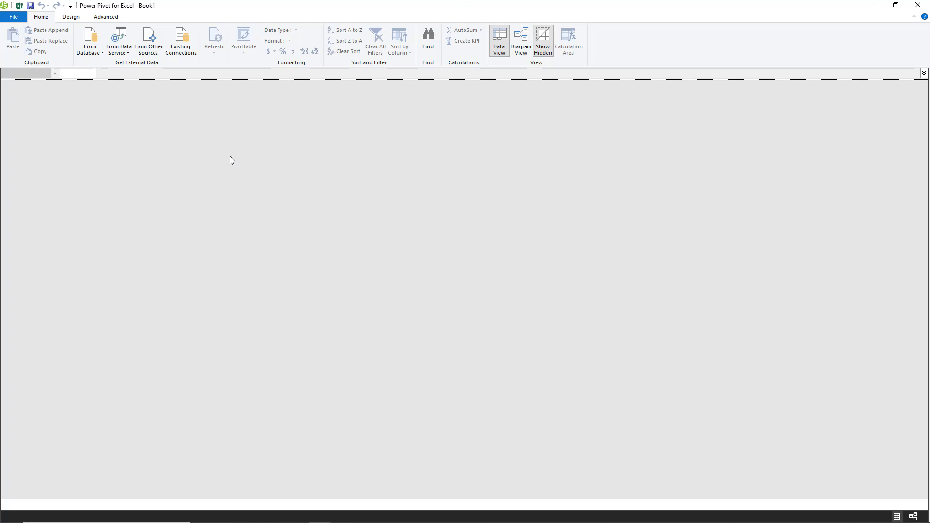
{"action": "left_click", "coordinate": [915, 9]}
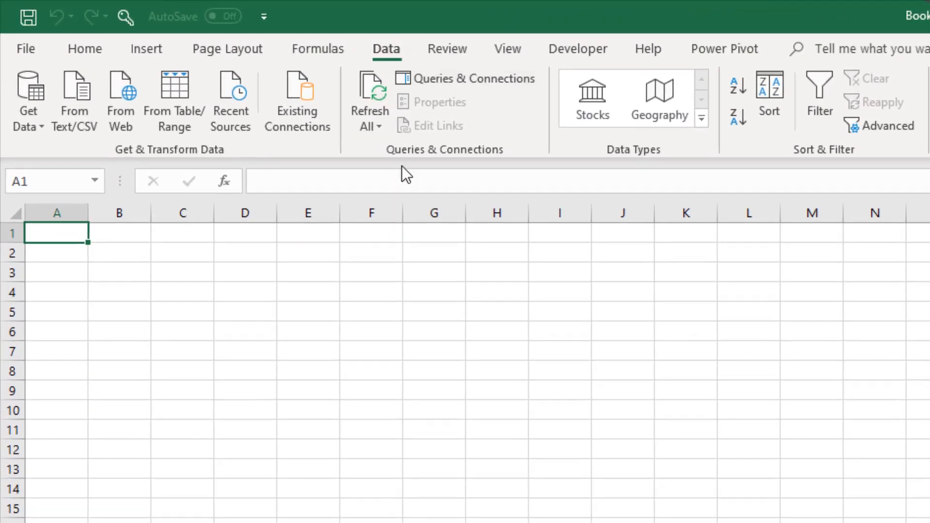
Step: Get data from a folder, choosing the data subfolder of powerpivot-intro on the Desktop as the source
{"action": "left_click", "coordinate": [38, 124]}
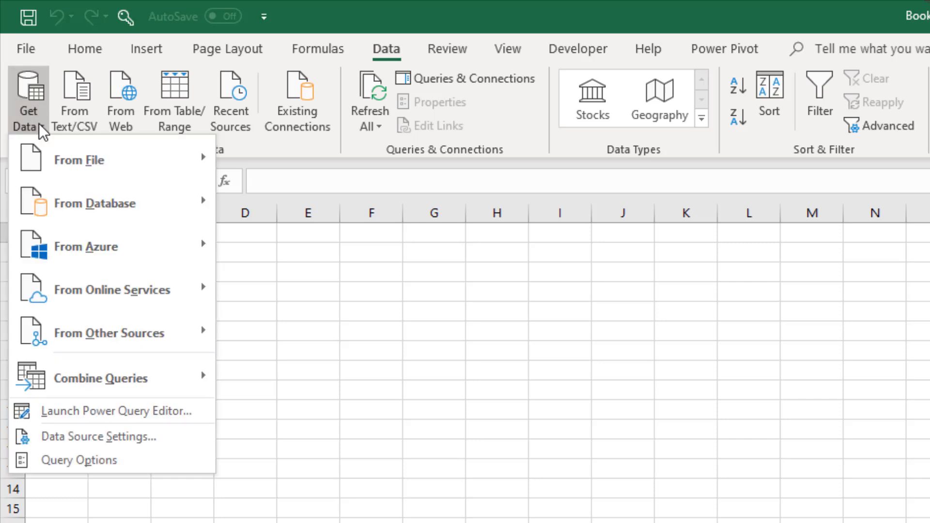
{"action": "mouse_move", "coordinate": [57, 160]}
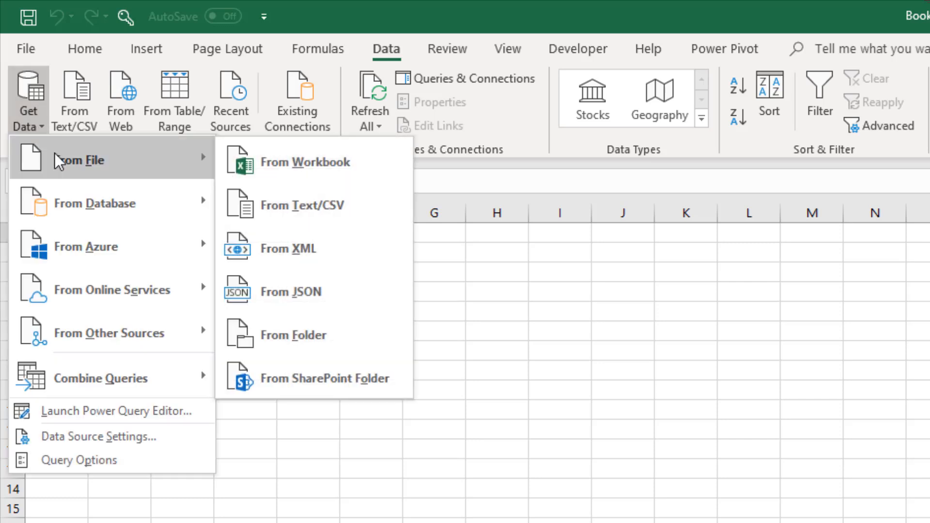
{"action": "left_click", "coordinate": [374, 320]}
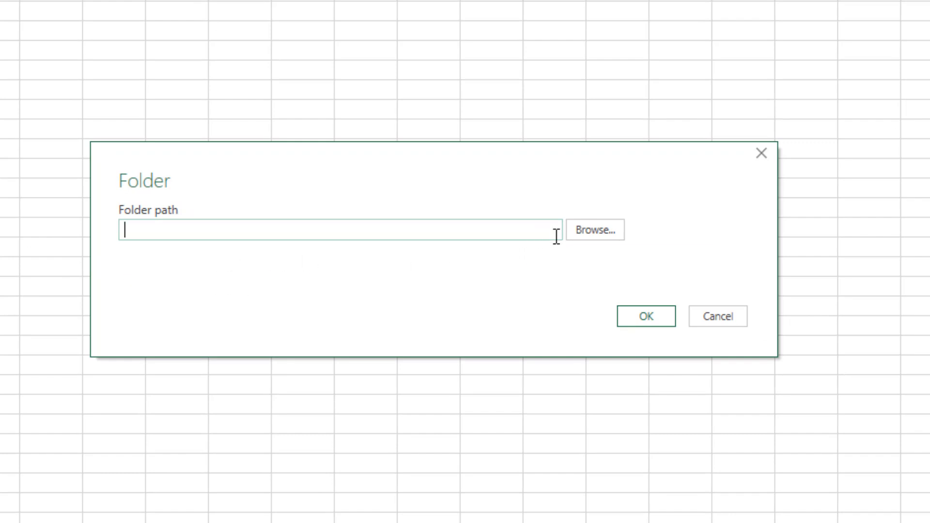
{"action": "left_click", "coordinate": [601, 236]}
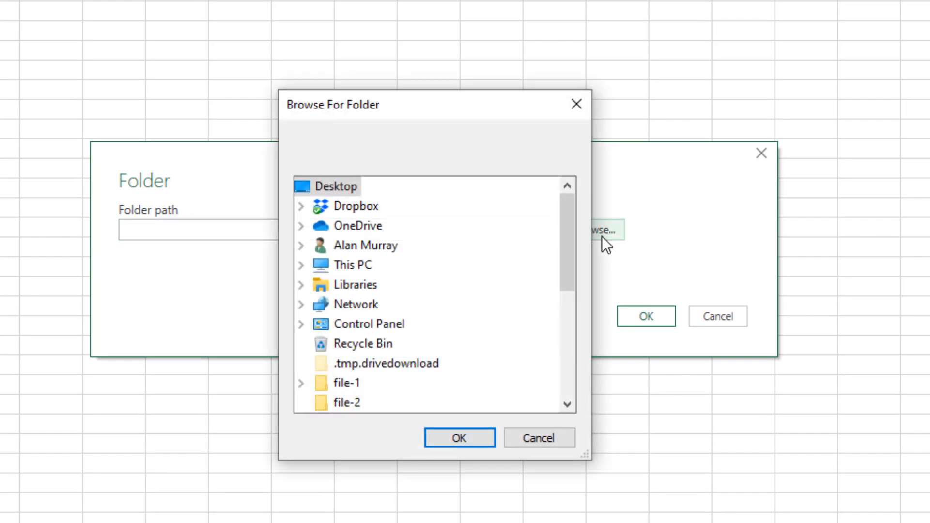
{"action": "left_click_drag", "start_coordinate": [571, 245], "coordinate": [568, 377]}
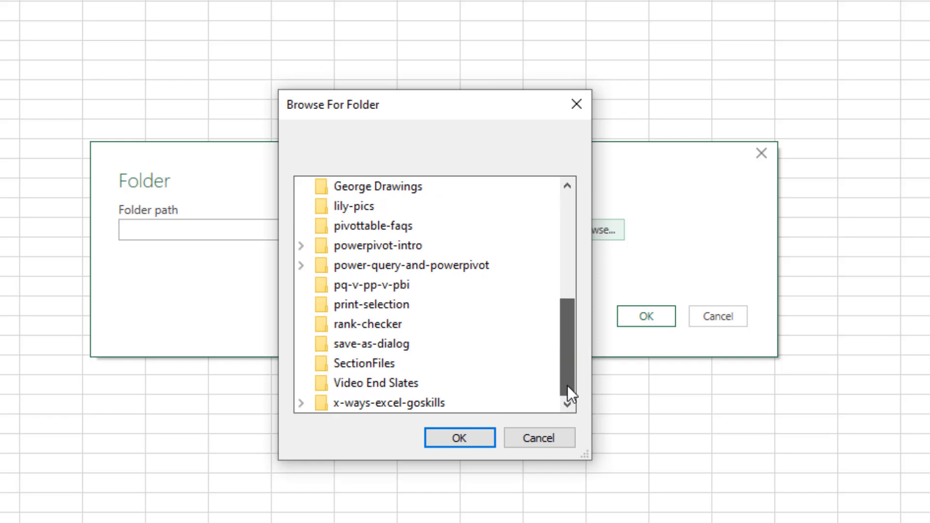
{"action": "left_click", "coordinate": [397, 246]}
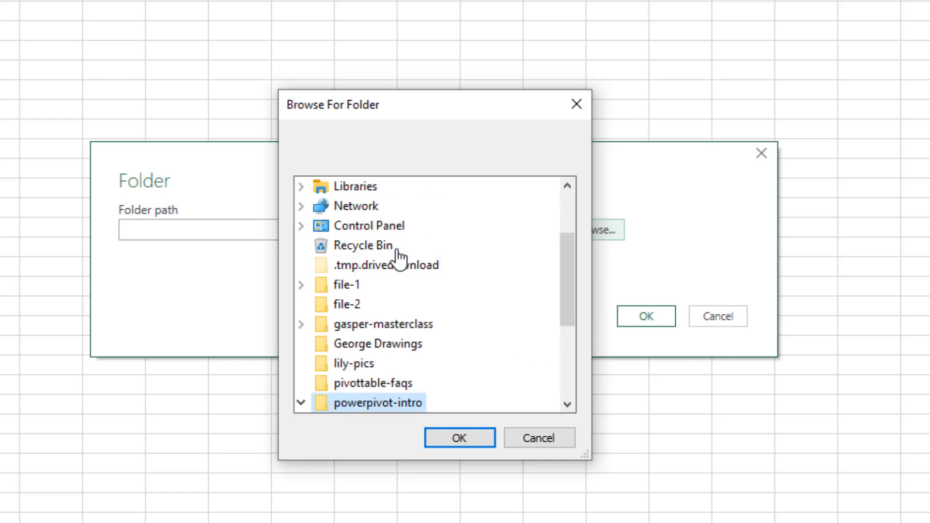
{"action": "left_click_drag", "start_coordinate": [561, 301], "coordinate": [561, 346]}
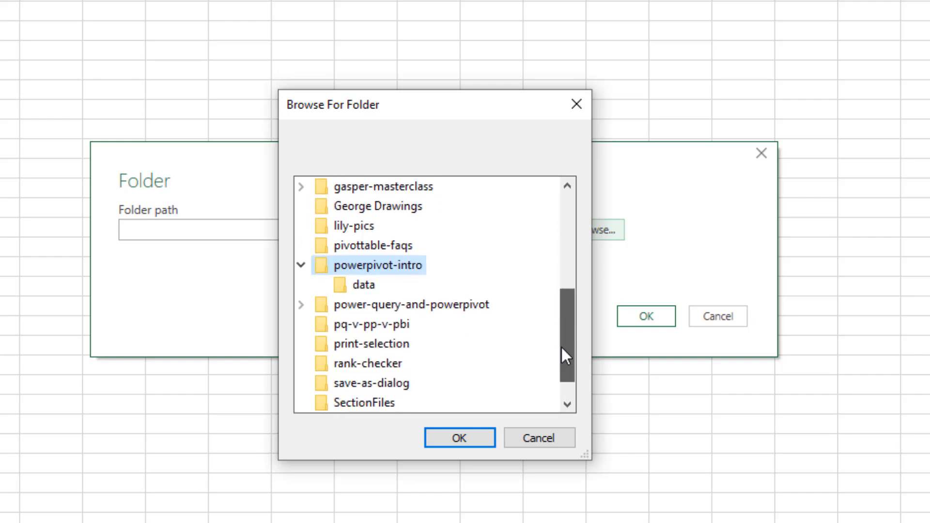
{"action": "left_click", "coordinate": [361, 286]}
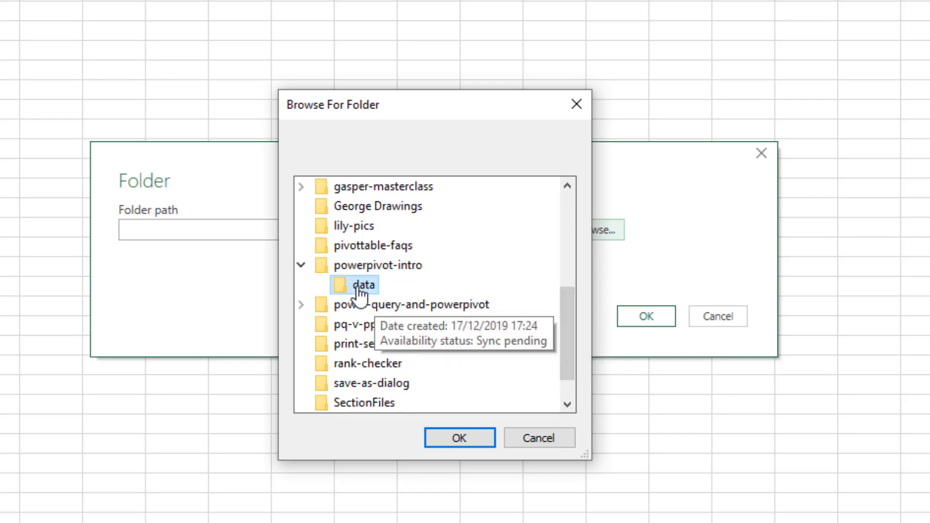
{"action": "left_click", "coordinate": [459, 439]}
{"action": "key", "text": "Return"}
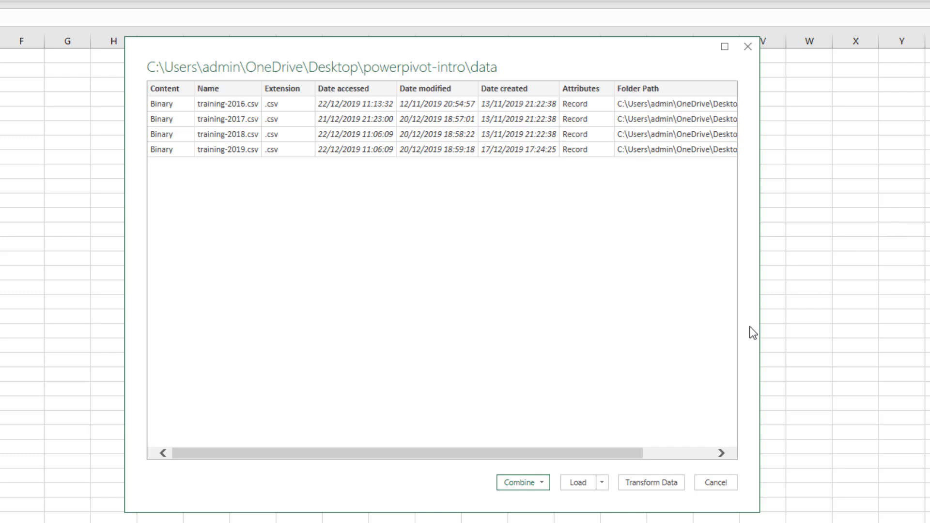
Step: Open the folder's file list in the Power Query Editor and combine the CSV files, using the first file as the example
{"action": "left_click", "coordinate": [652, 483]}
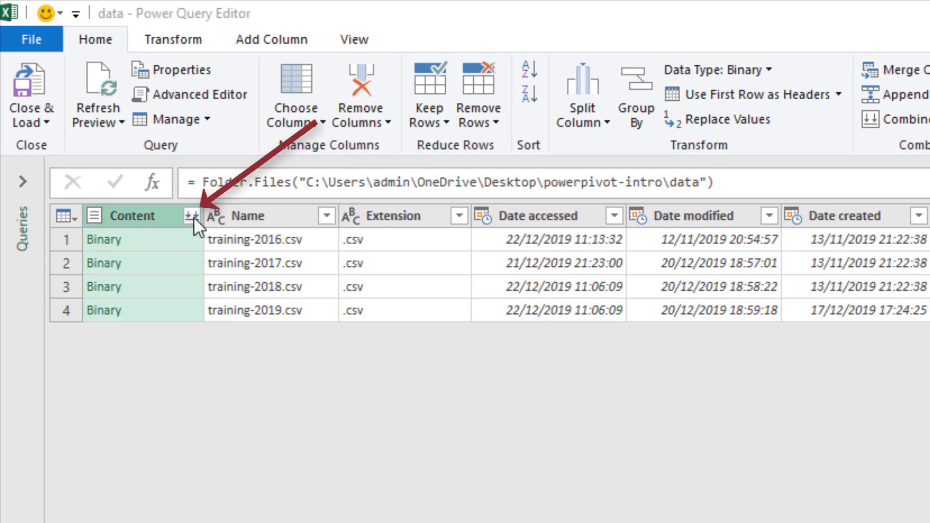
{"action": "left_click", "coordinate": [192, 216]}
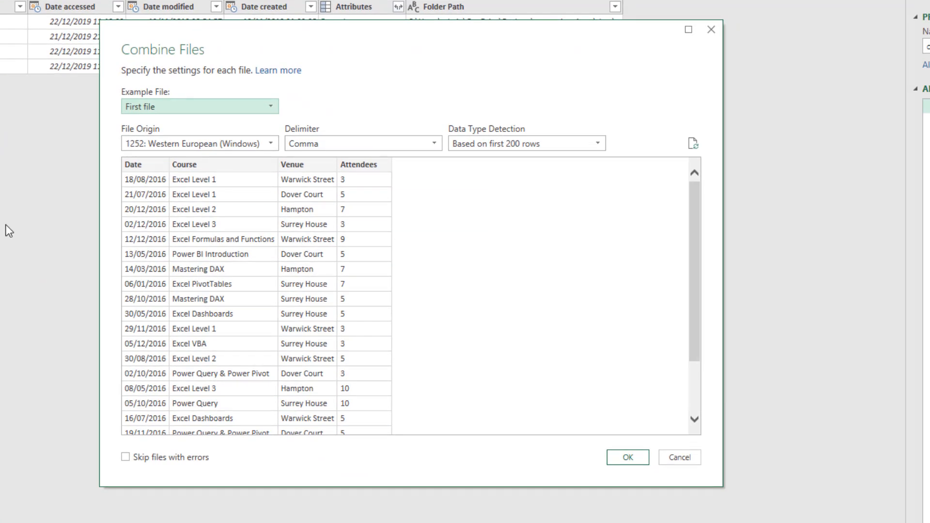
{"action": "left_click", "coordinate": [628, 457]}
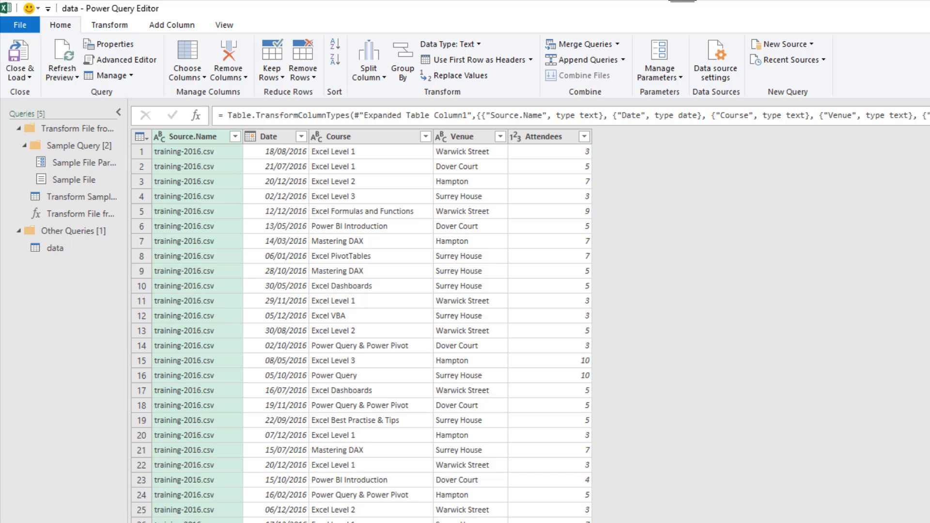
Step: Remove the Source.Name column from the combined query and rename the query to Data
{"action": "right_click", "coordinate": [212, 138]}
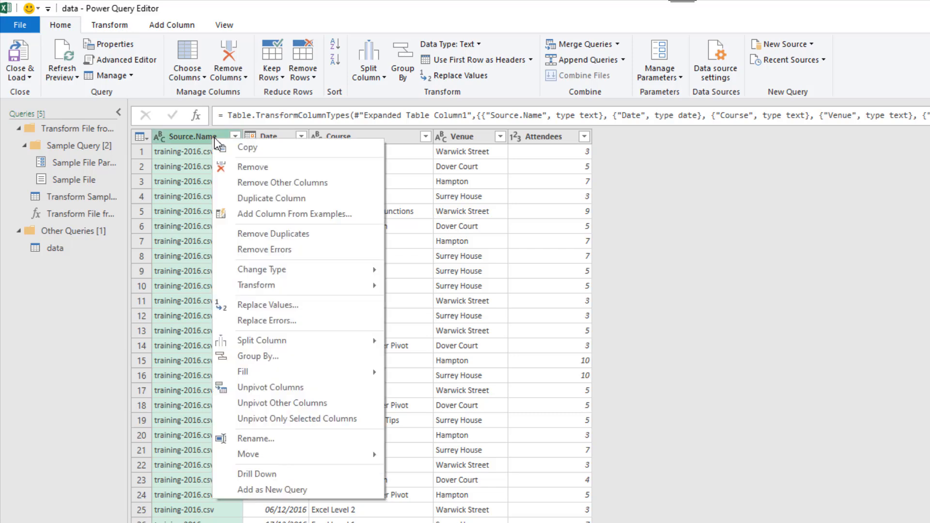
{"action": "left_click", "coordinate": [230, 166]}
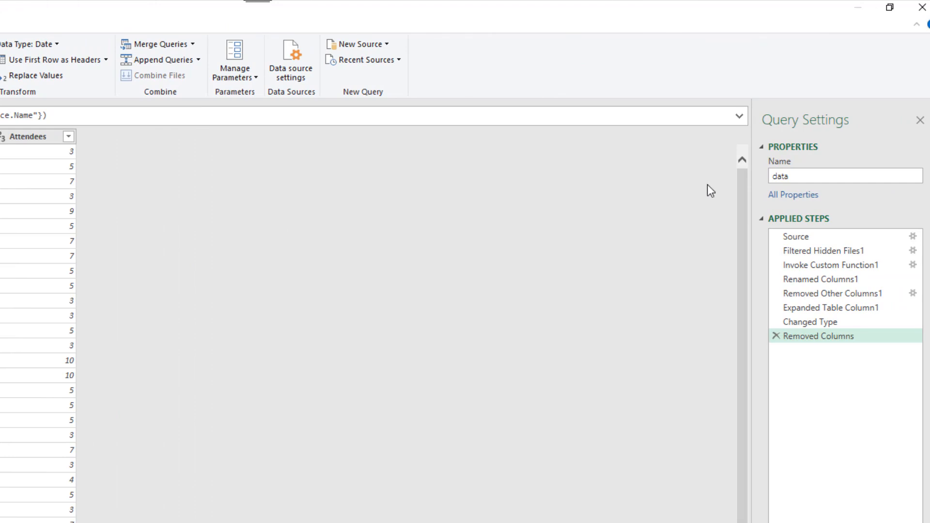
{"action": "left_click", "coordinate": [780, 177]}
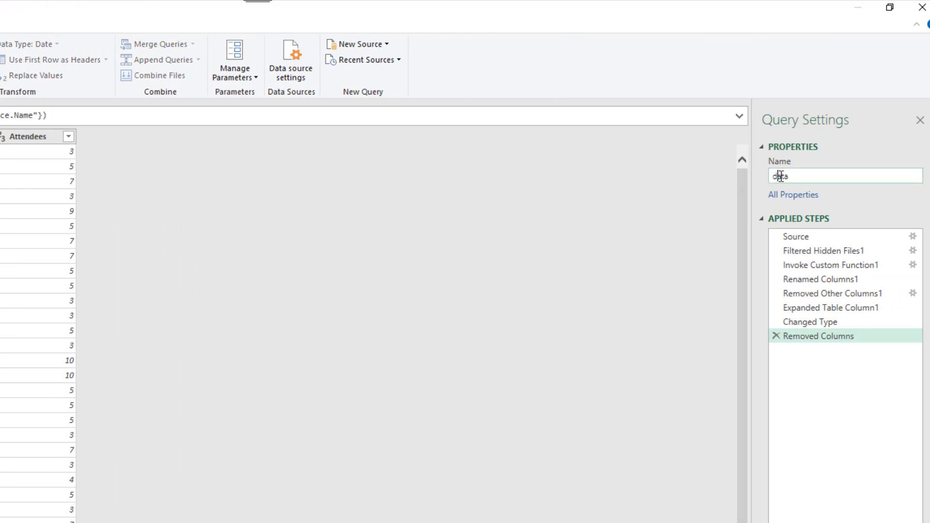
{"action": "key", "text": "BackSpace"}
{"action": "type", "text": "D"}
{"action": "key", "text": "Return"}
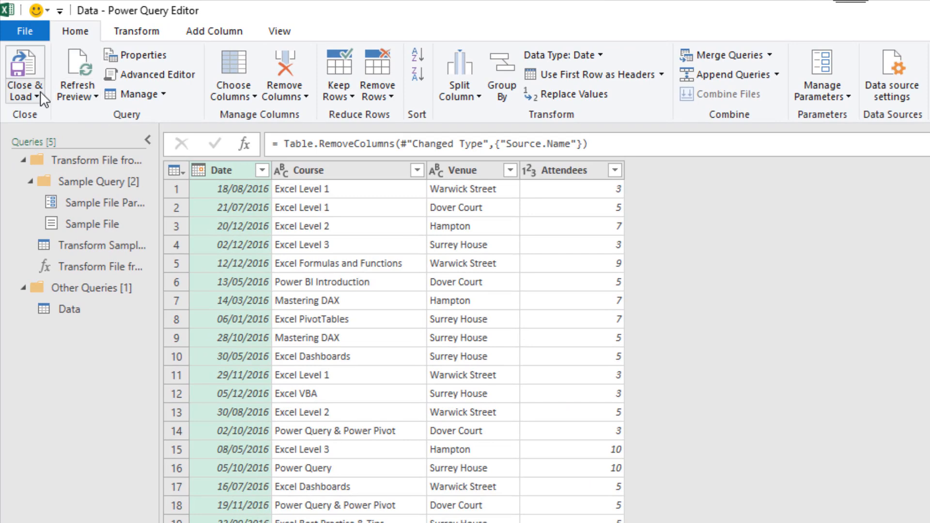
Step: Load the Data query as a connection only, add it to the Data Model, and collapse the Transform File from data query group
{"action": "left_click", "coordinate": [36, 97]}
{"action": "left_click", "coordinate": [52, 134]}
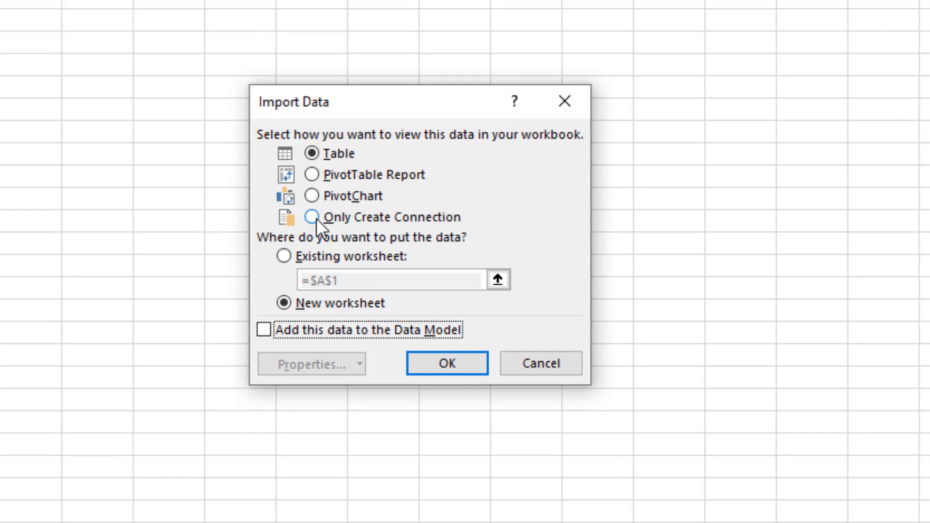
{"action": "left_click", "coordinate": [313, 217]}
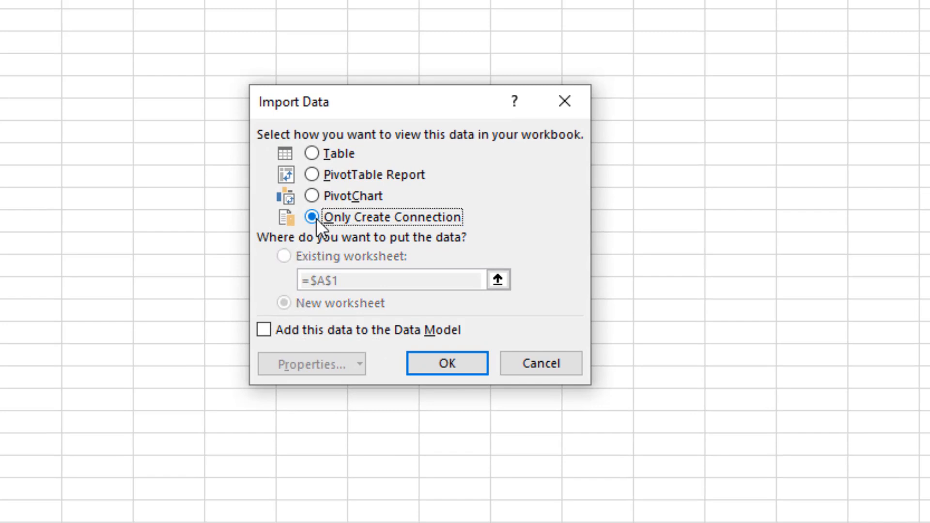
{"action": "left_click", "coordinate": [262, 328]}
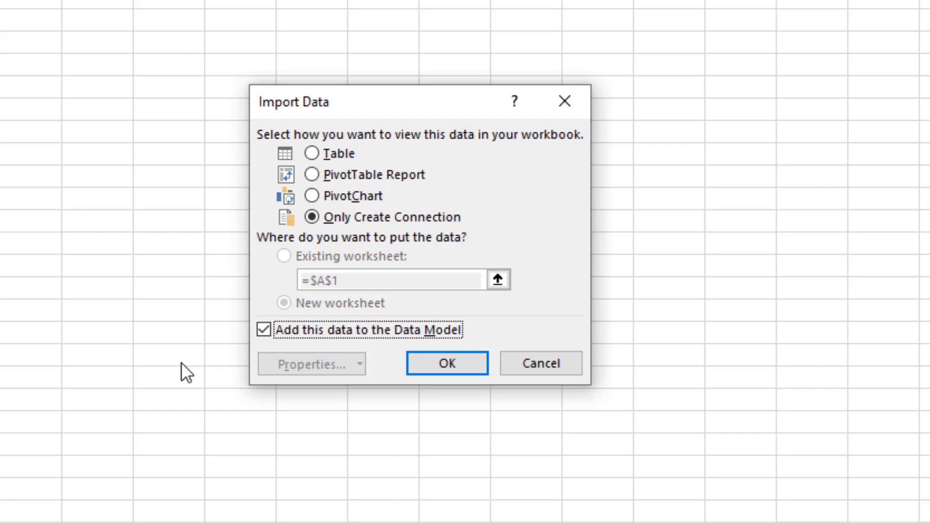
{"action": "left_click", "coordinate": [463, 366]}
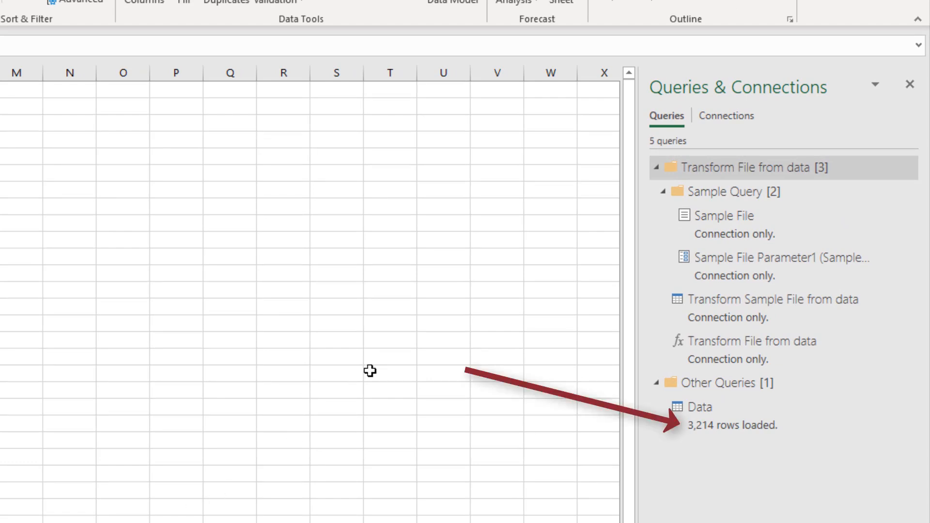
{"action": "left_click", "coordinate": [657, 168]}
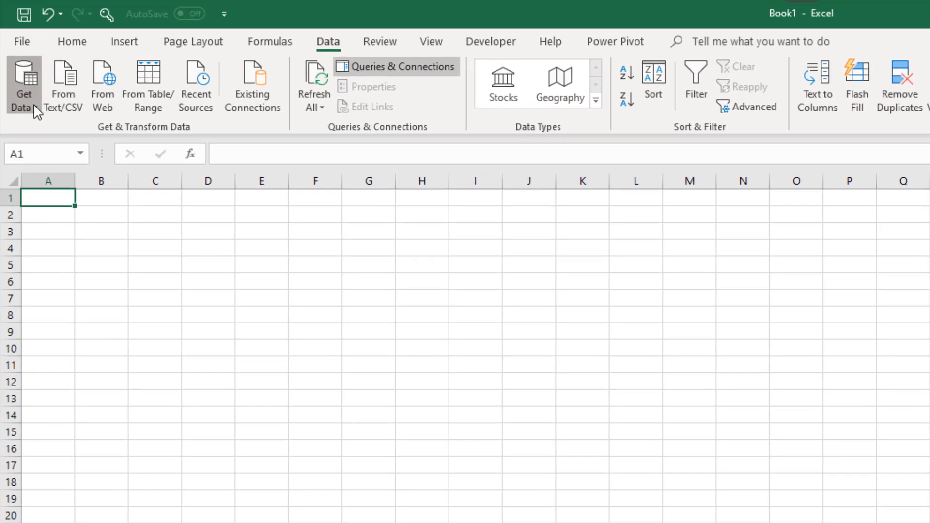
Step: Get data from a workbook, importing the courses file from the powerpivot-intro folder on the Desktop
{"action": "left_click", "coordinate": [24, 102]}
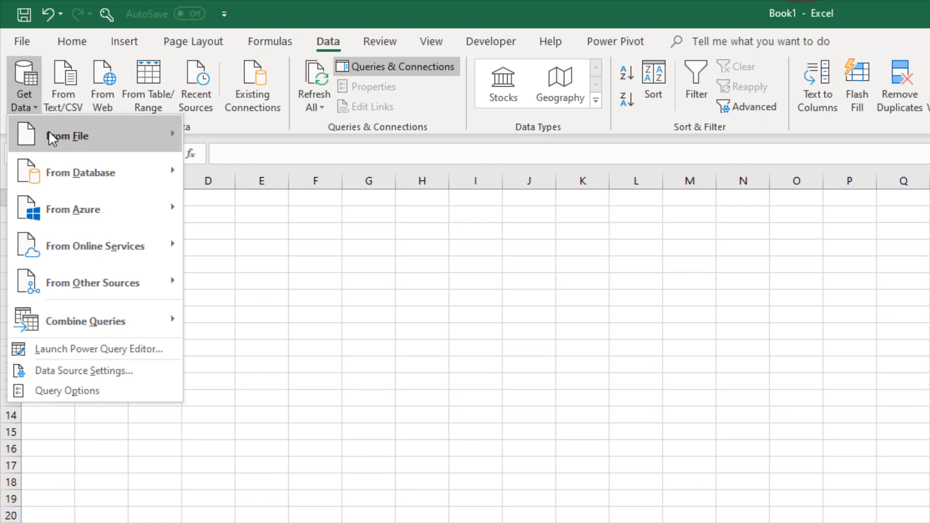
{"action": "mouse_move", "coordinate": [49, 131]}
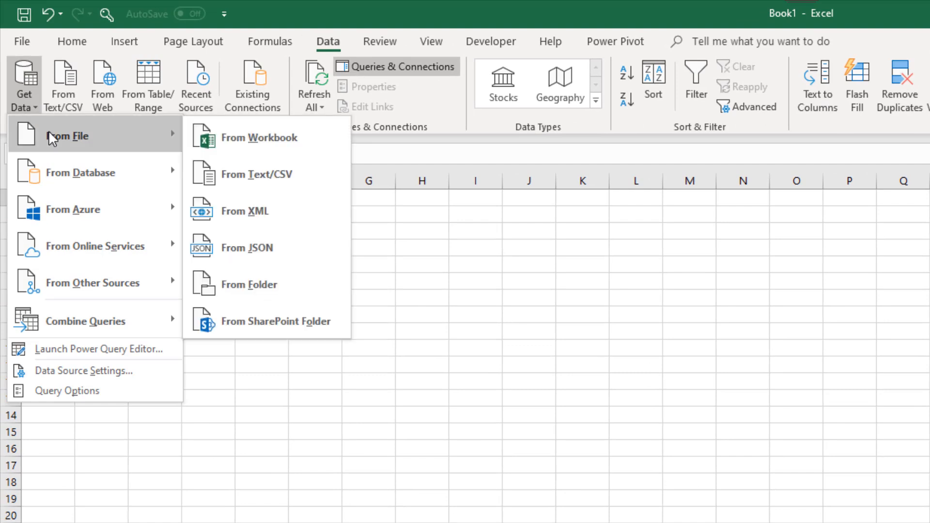
{"action": "left_click", "coordinate": [323, 147]}
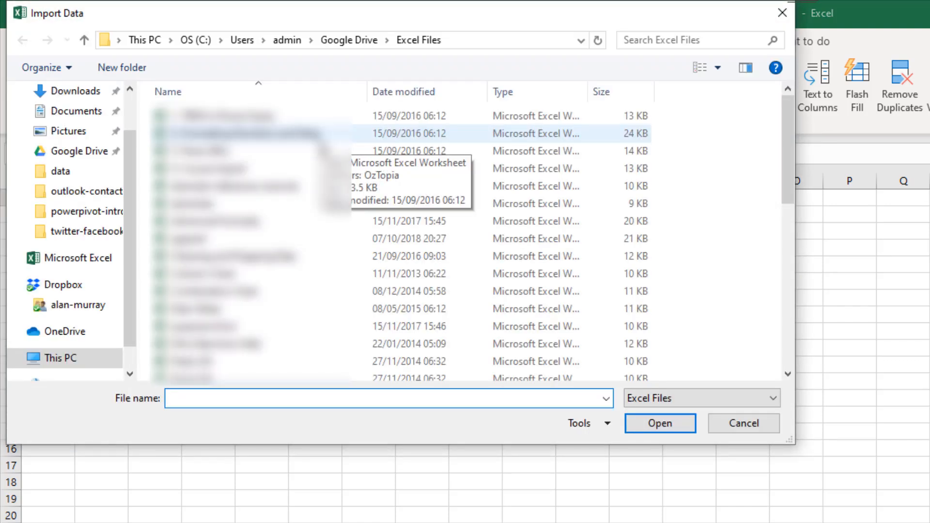
{"action": "scroll", "coordinate": [87, 146], "scroll_direction": "up", "scroll_amount": 1}
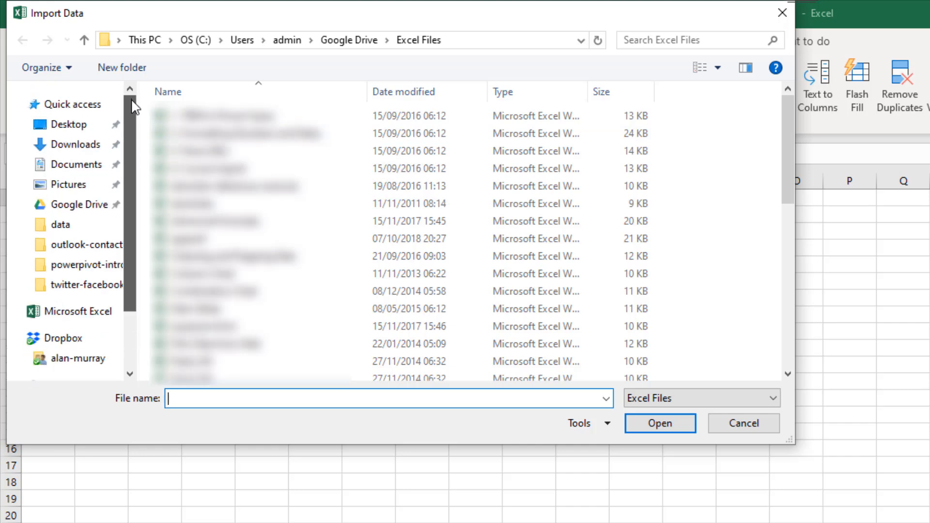
{"action": "left_click", "coordinate": [89, 127]}
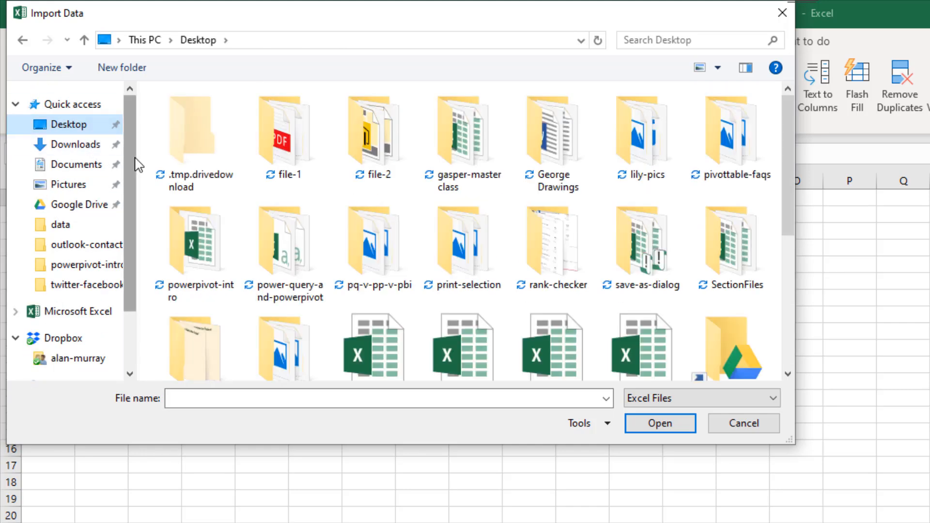
{"action": "double_click", "coordinate": [208, 252]}
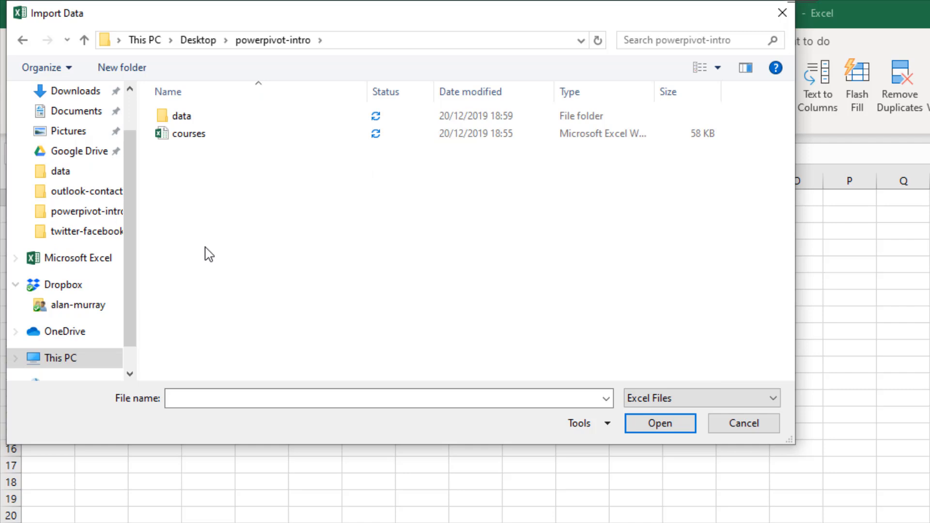
{"action": "left_click", "coordinate": [196, 140]}
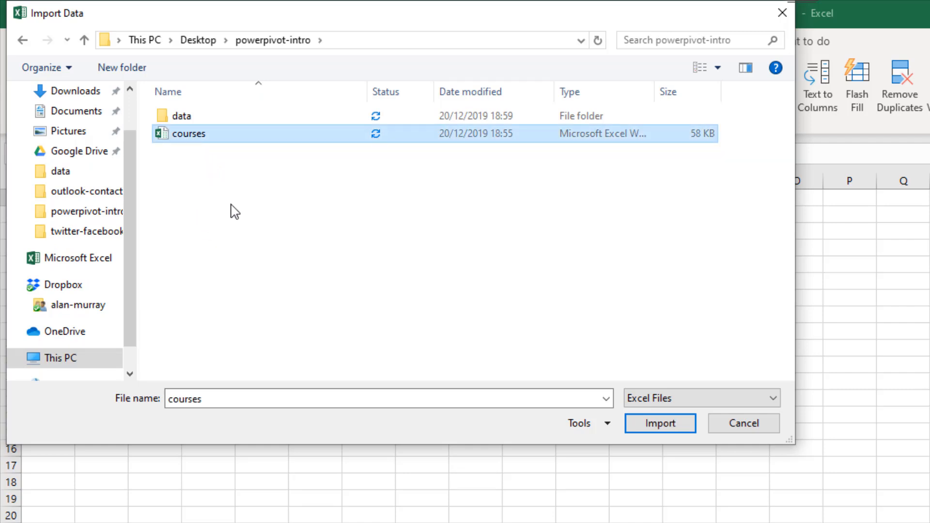
{"action": "left_click", "coordinate": [633, 424]}
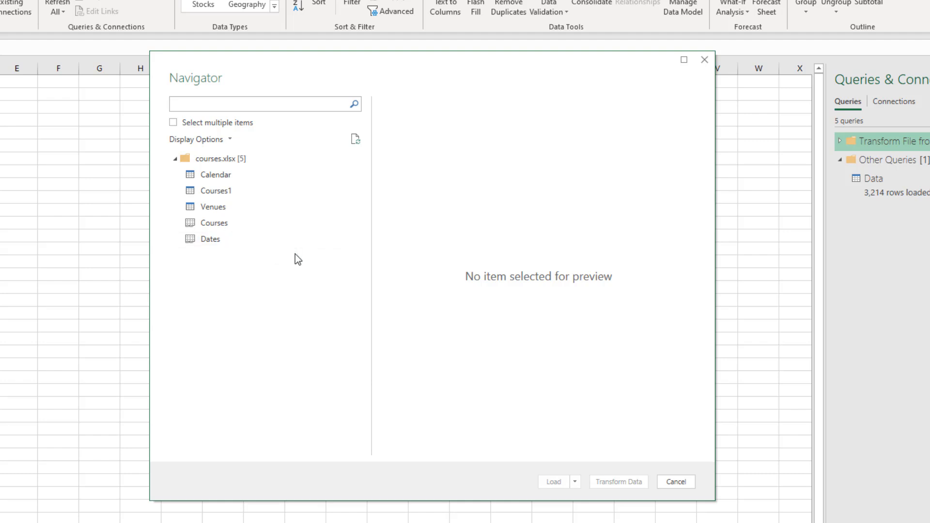
Step: Select the Calendar, Courses1 and Venues tables of courses.xlsx together and open them for transforming in the Power Query Editor
{"action": "left_click", "coordinate": [174, 124]}
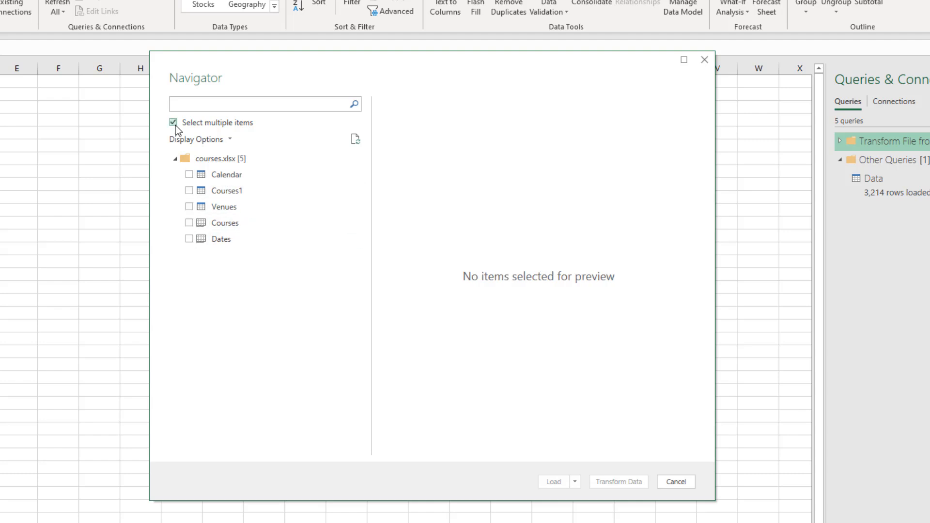
{"action": "left_click", "coordinate": [188, 174]}
{"action": "left_click", "coordinate": [188, 190]}
{"action": "left_click", "coordinate": [189, 206]}
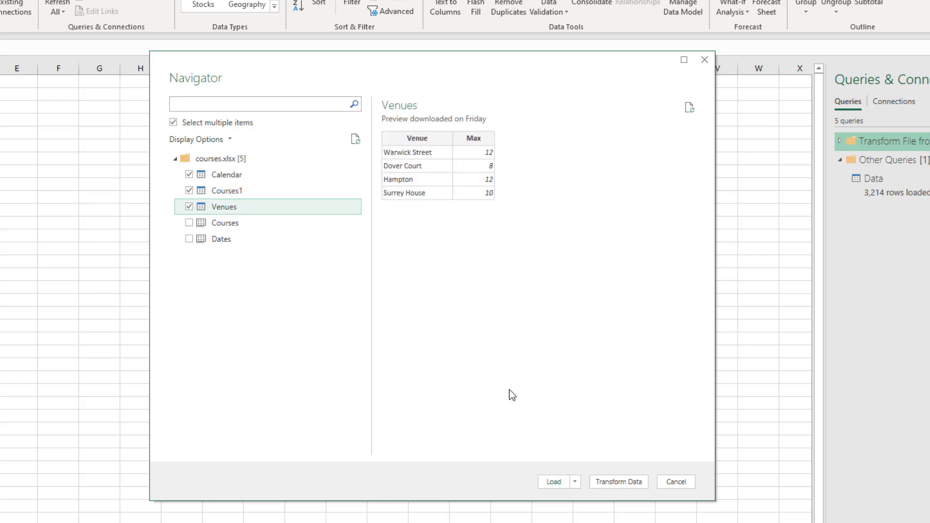
{"action": "left_click", "coordinate": [616, 482]}
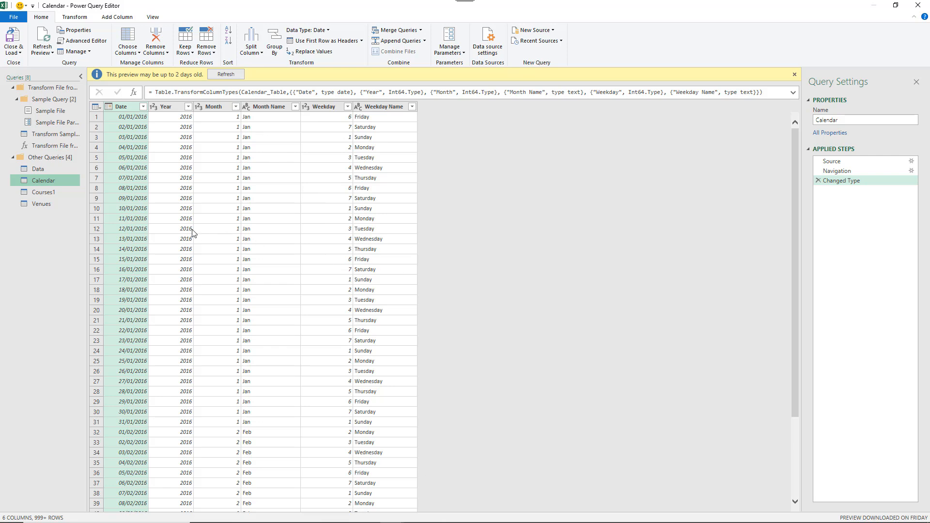
Step: Rename the Courses1 query to Courses and review the Venues query
{"action": "left_click", "coordinate": [51, 193]}
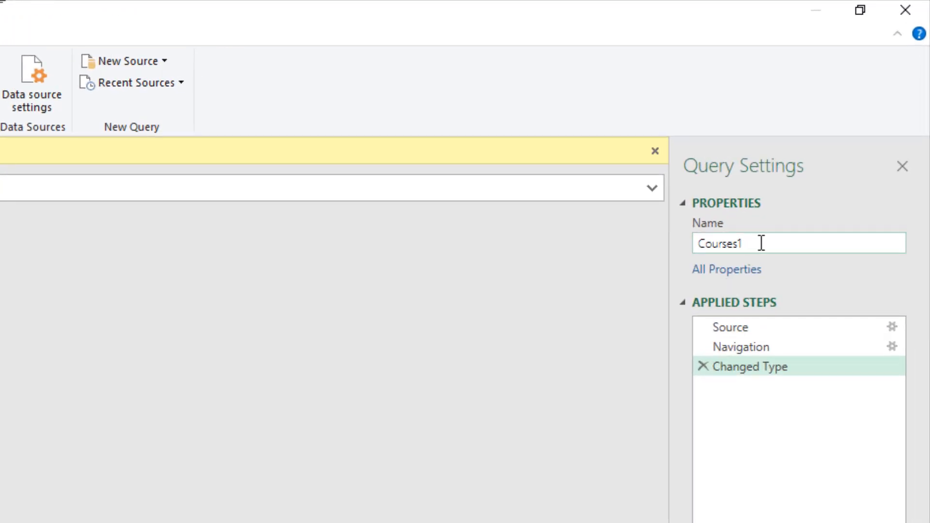
{"action": "left_click", "coordinate": [761, 243]}
{"action": "key", "text": "BackSpace"}
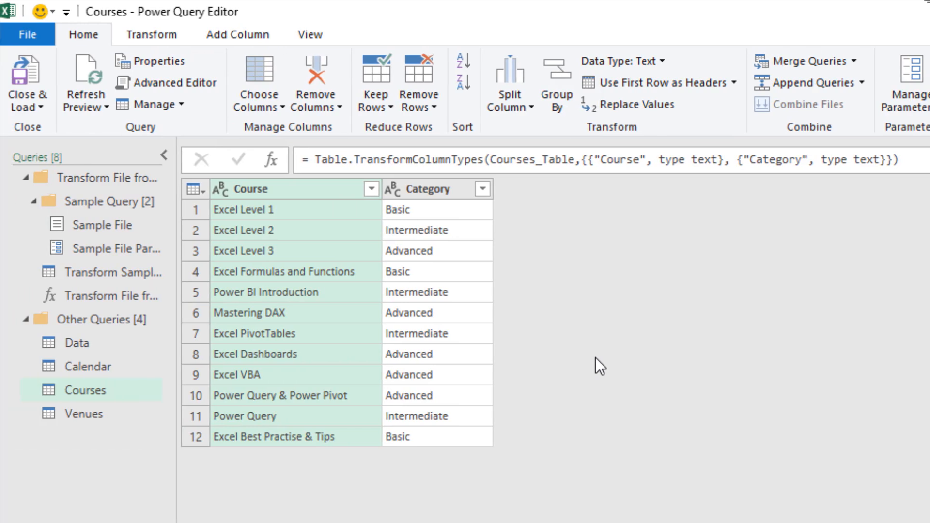
{"action": "left_click", "coordinate": [101, 412]}
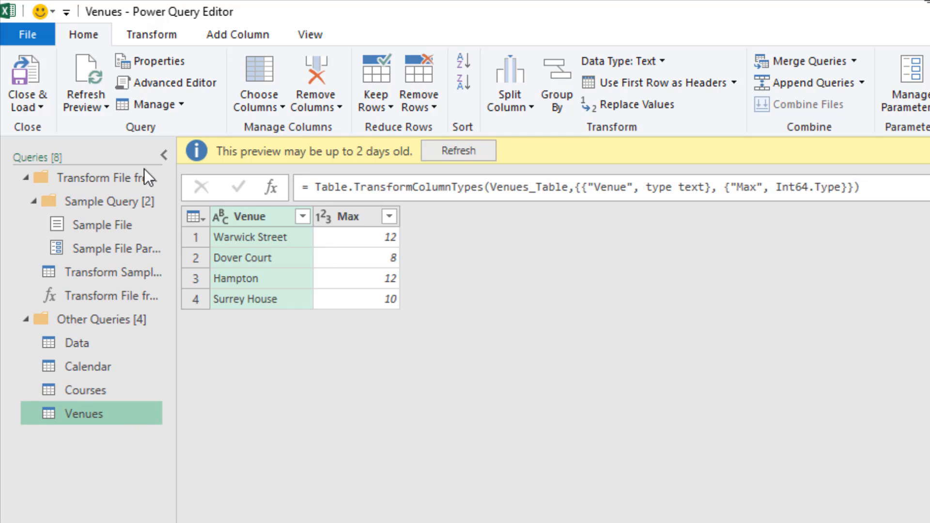
Step: Load the Calendar, Courses and Venues queries as connections only and add them to the Data Model
{"action": "left_click", "coordinate": [30, 107]}
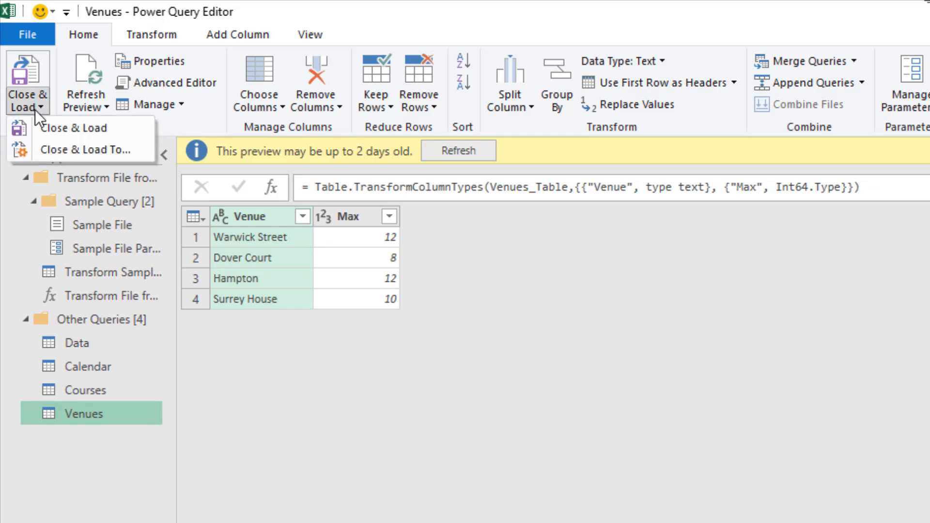
{"action": "left_click", "coordinate": [62, 150]}
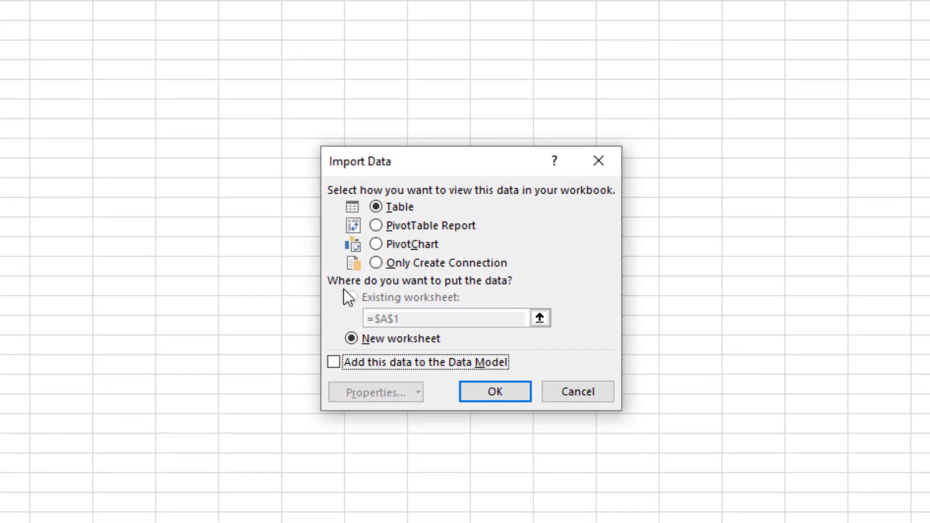
{"action": "left_click", "coordinate": [375, 262]}
{"action": "left_click", "coordinate": [335, 362]}
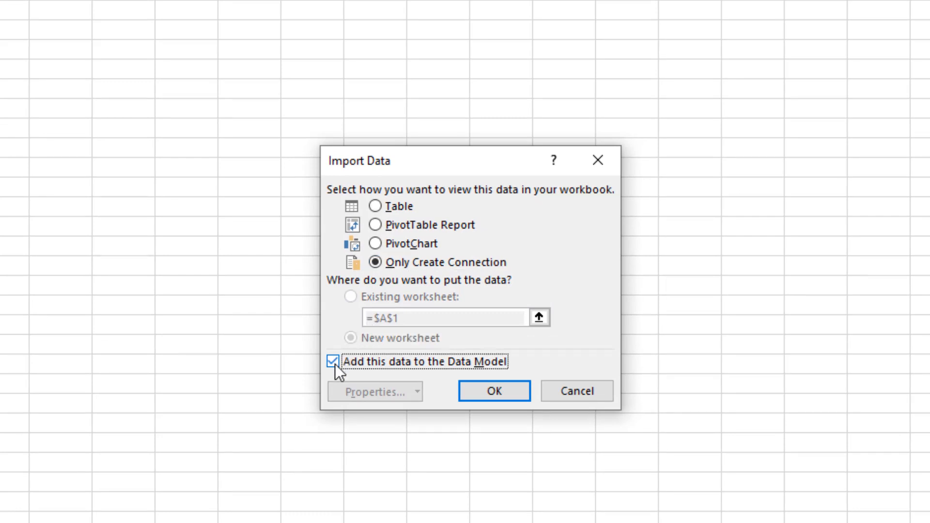
{"action": "left_click", "coordinate": [477, 394]}
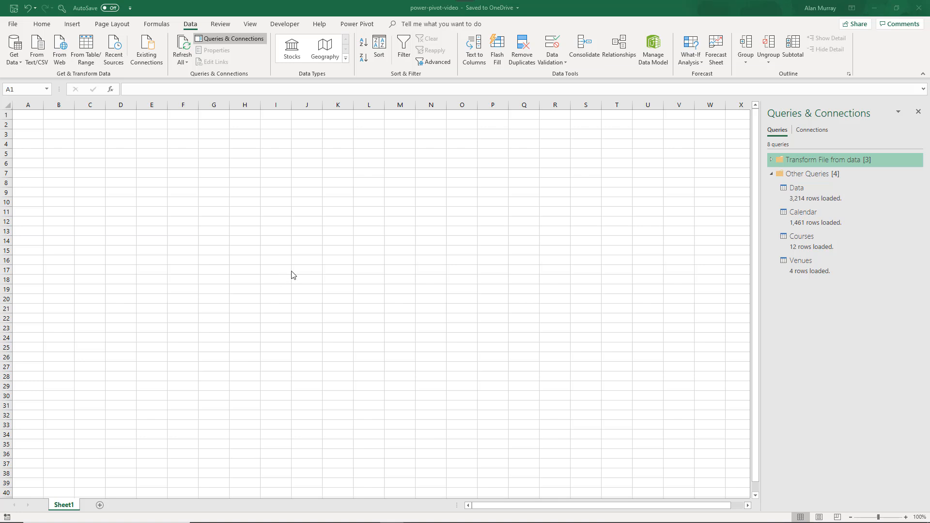
Step: Insert a PivotTable based on this workbook's Data Model in the existing worksheet at Sheet1 cell A1
{"action": "left_click", "coordinate": [78, 25]}
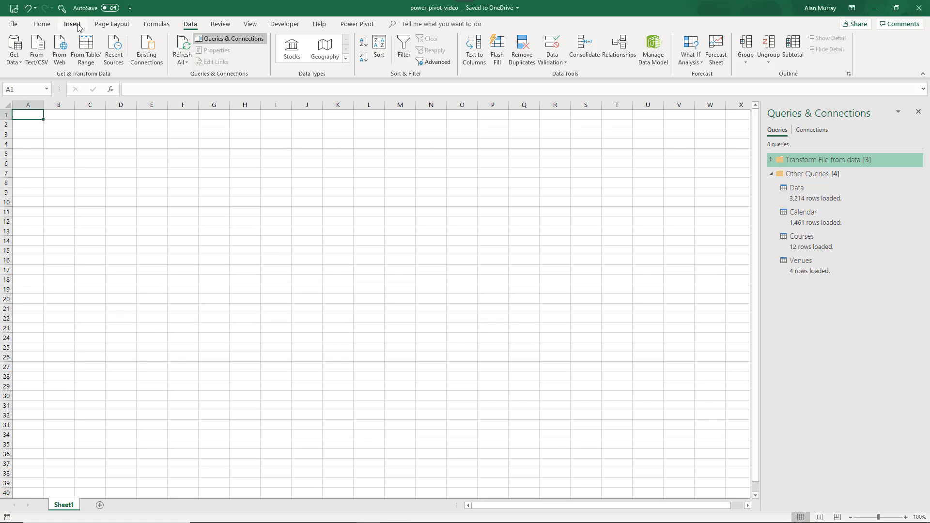
{"action": "left_click", "coordinate": [78, 26]}
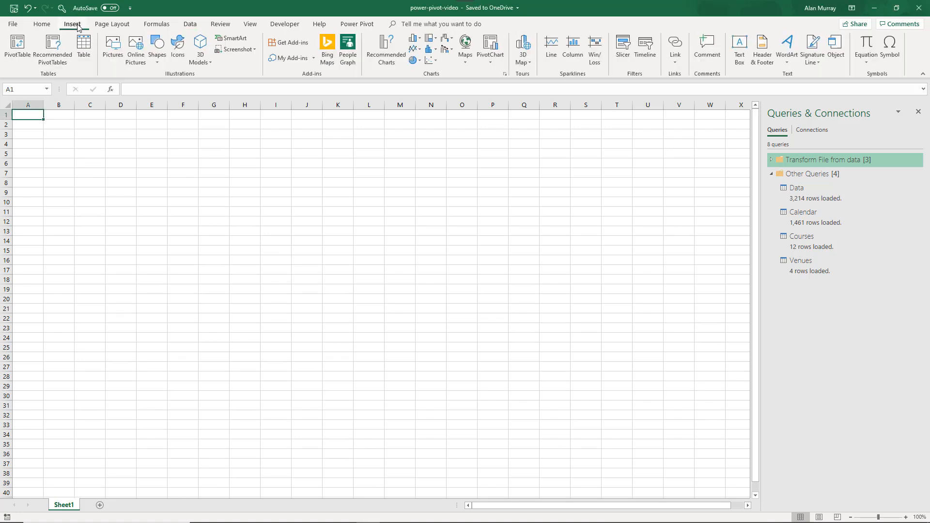
{"action": "left_click", "coordinate": [25, 59]}
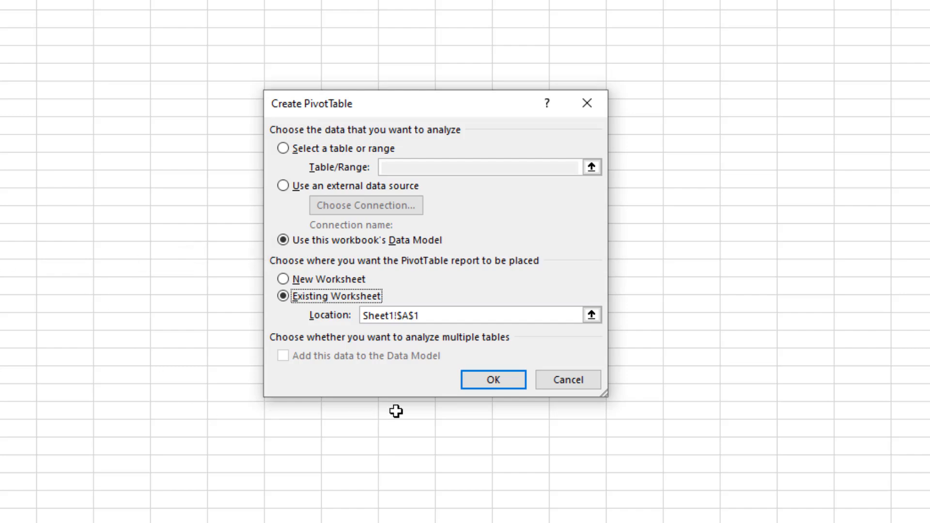
{"action": "left_click", "coordinate": [482, 383]}
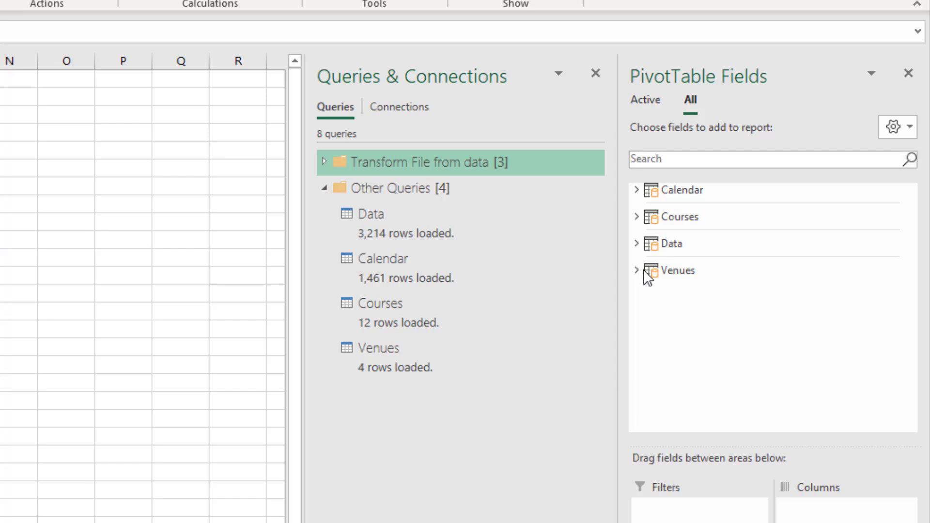
Step: Add Course from the Courses table to the PivotTable rows and Attendees from the Data table to its values
{"action": "left_click", "coordinate": [635, 217]}
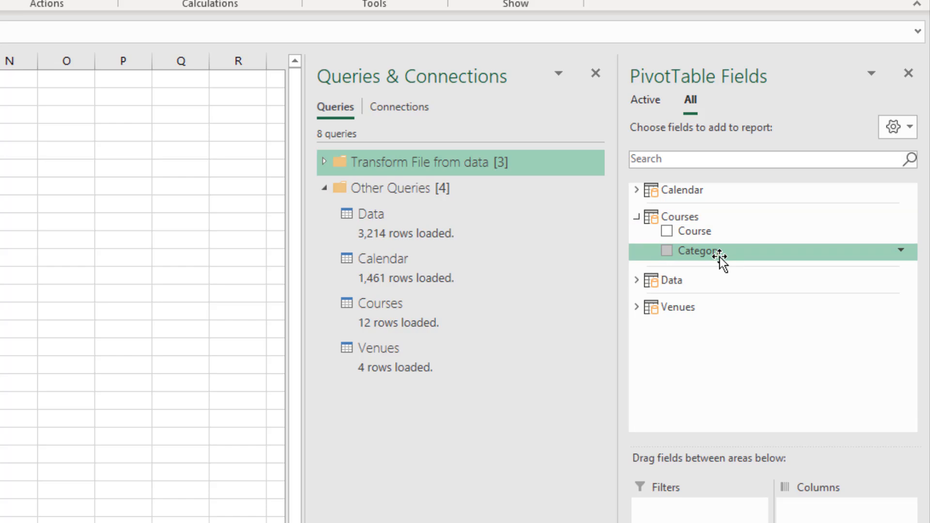
{"action": "left_click_drag", "start_coordinate": [710, 228], "coordinate": [697, 522]}
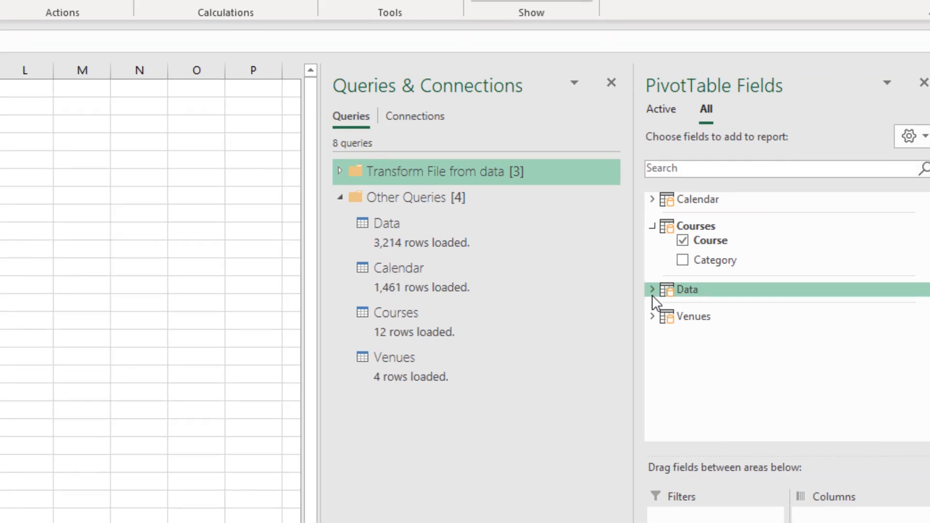
{"action": "left_click", "coordinate": [636, 287]}
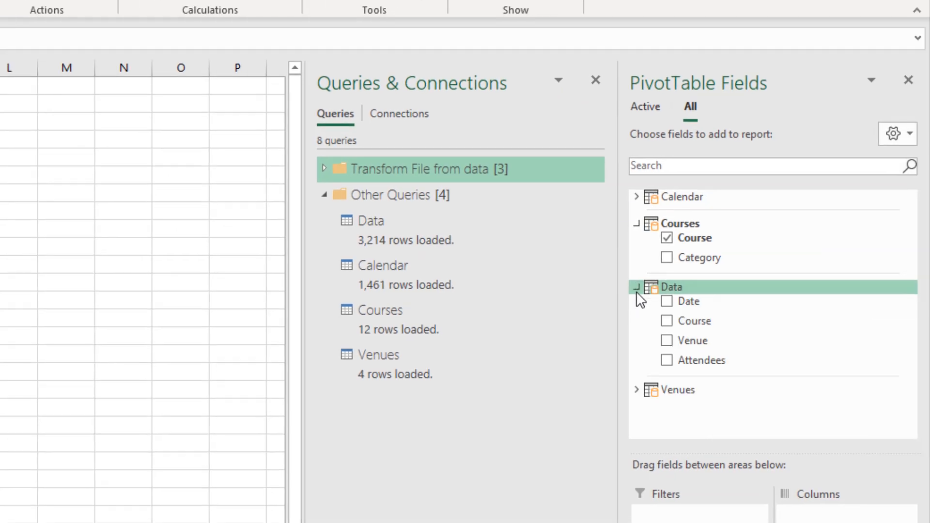
{"action": "left_click_drag", "start_coordinate": [714, 370], "coordinate": [857, 367]}
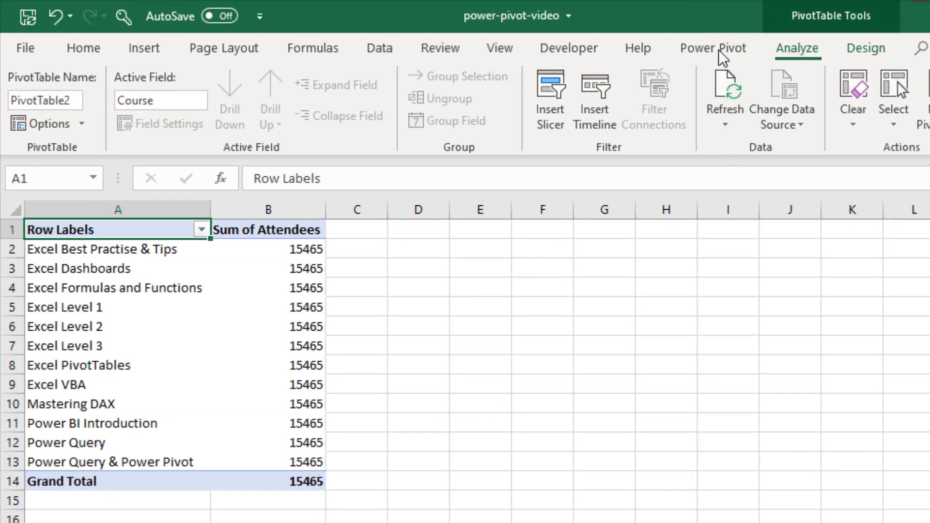
Step: Open the Data Model in the Power Pivot window, inspect its tables in Diagram View, and return to Data View
{"action": "left_click", "coordinate": [718, 51]}
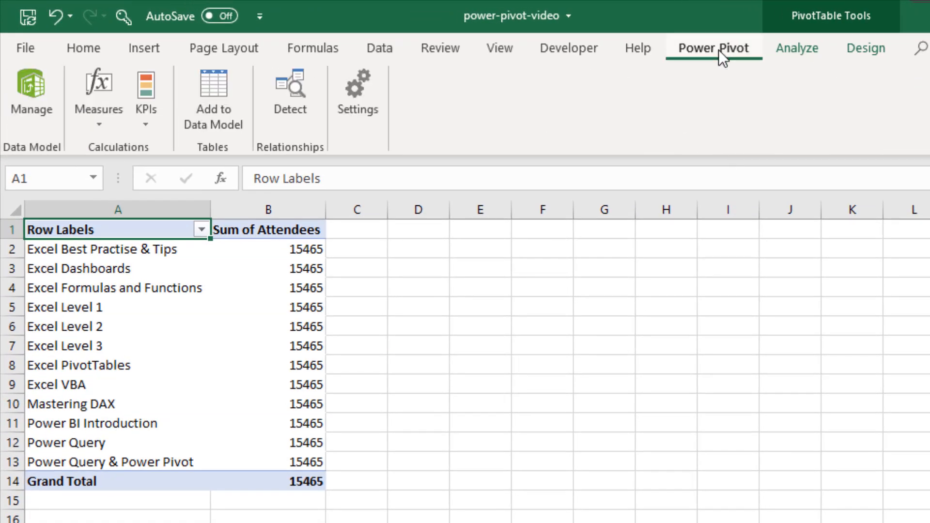
{"action": "left_click", "coordinate": [40, 90]}
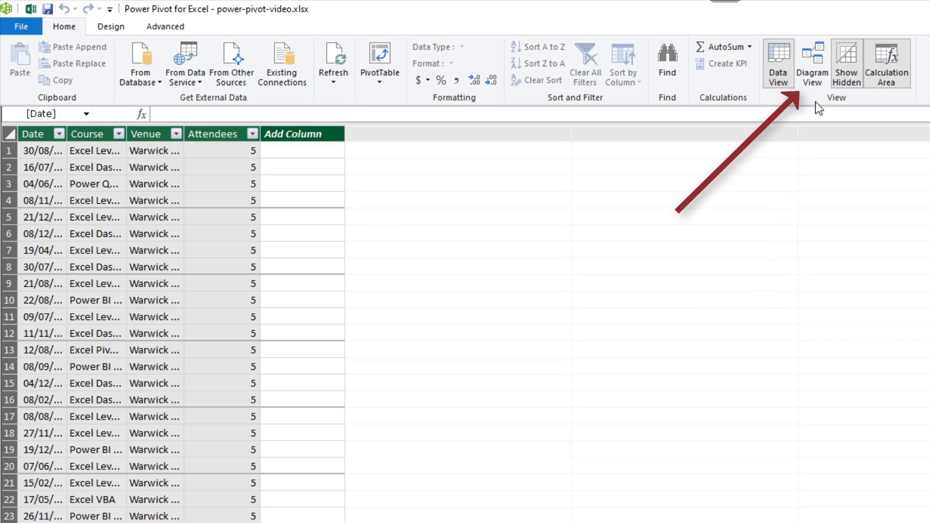
{"action": "left_click", "coordinate": [813, 84]}
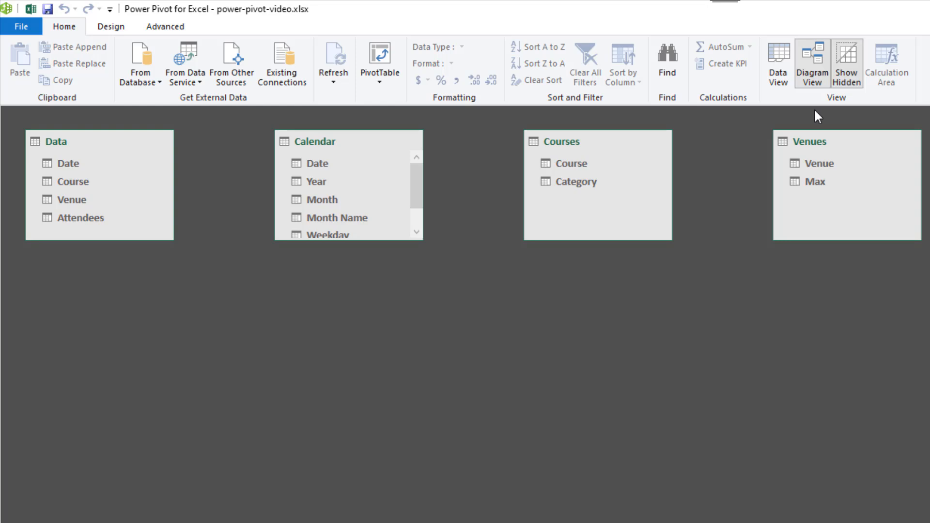
{"action": "left_click", "coordinate": [783, 80]}
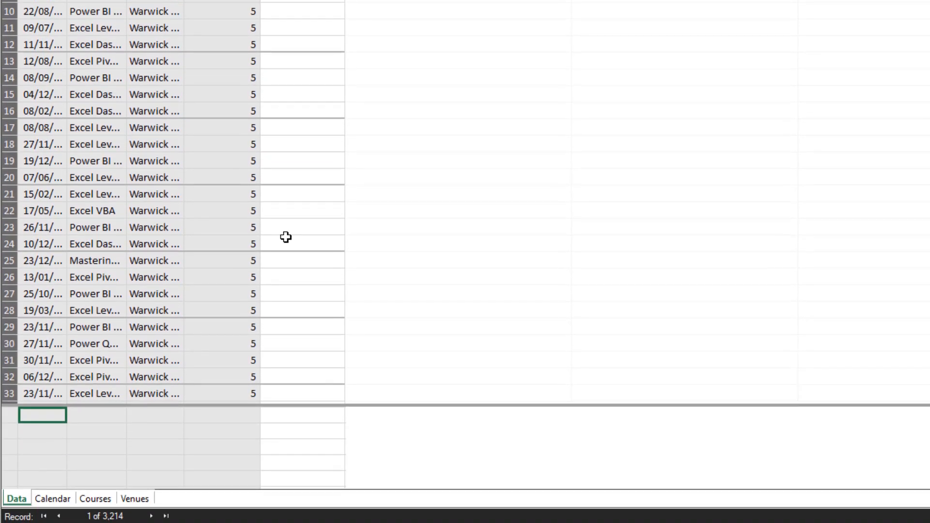
Step: View the Calendar table in the Data Model, return to Excel, and remove Course and Sum of Attendees from the PivotTable
{"action": "left_click", "coordinate": [59, 495]}
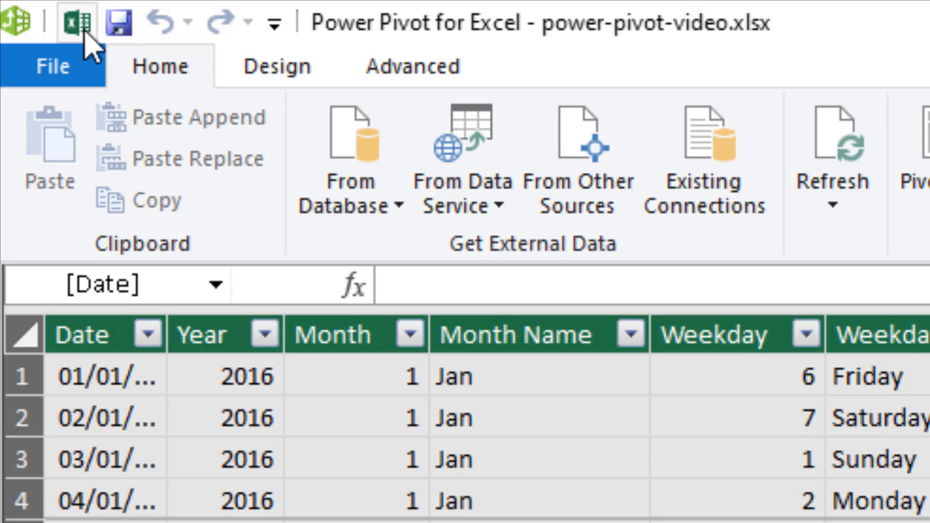
{"action": "left_click", "coordinate": [82, 29]}
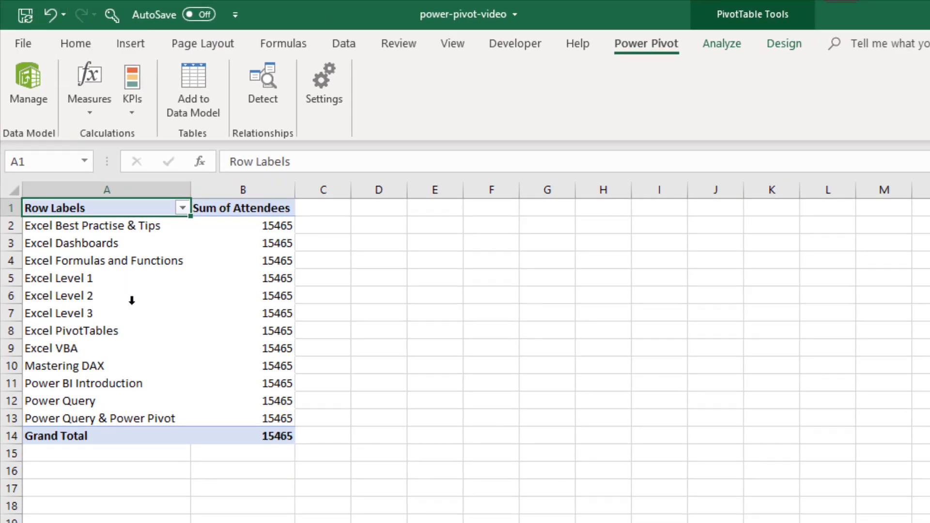
{"action": "mouse_move", "coordinate": [199, 322]}
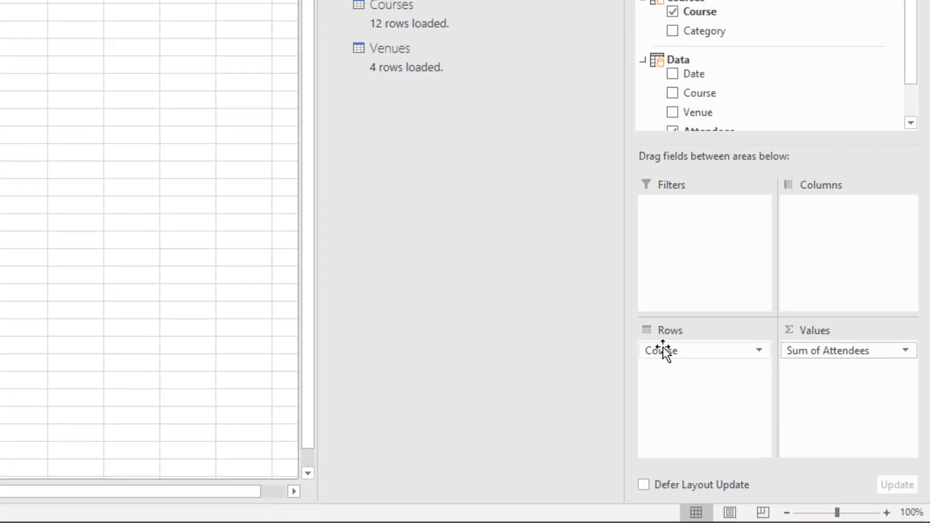
{"action": "left_click_drag", "start_coordinate": [665, 353], "coordinate": [555, 316]}
{"action": "left_click_drag", "start_coordinate": [809, 350], "coordinate": [539, 301]}
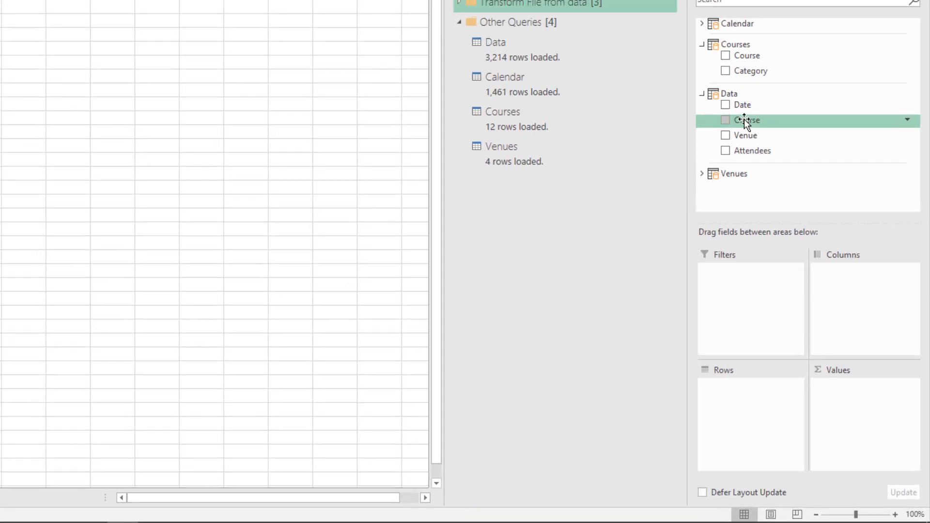
Step: Test the sort order of Weekday Name and Month Name from the Calendar table in the PivotTable rows, removing each field after checking
{"action": "left_click", "coordinate": [701, 23]}
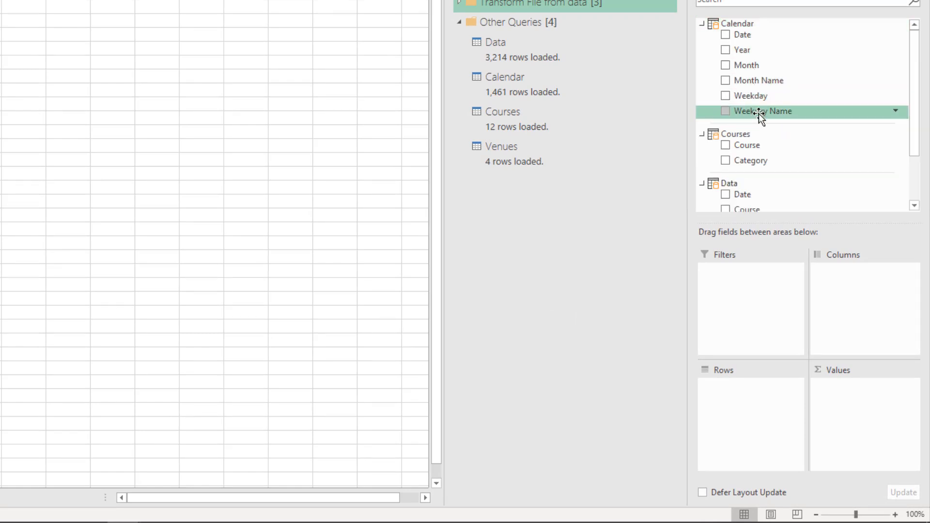
{"action": "left_click_drag", "start_coordinate": [758, 114], "coordinate": [724, 298]}
{"action": "left_click_drag", "start_coordinate": [720, 407], "coordinate": [720, 407]}
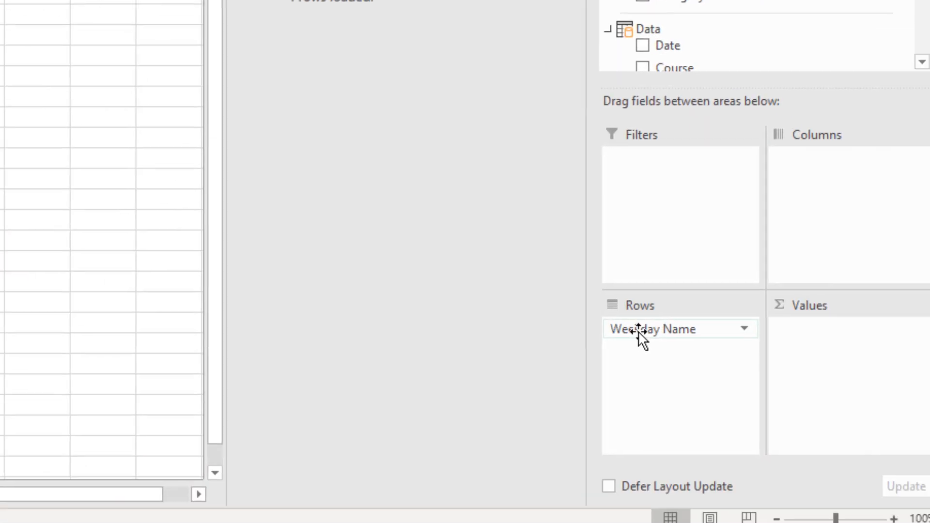
{"action": "left_click_drag", "start_coordinate": [629, 322], "coordinate": [507, 255]}
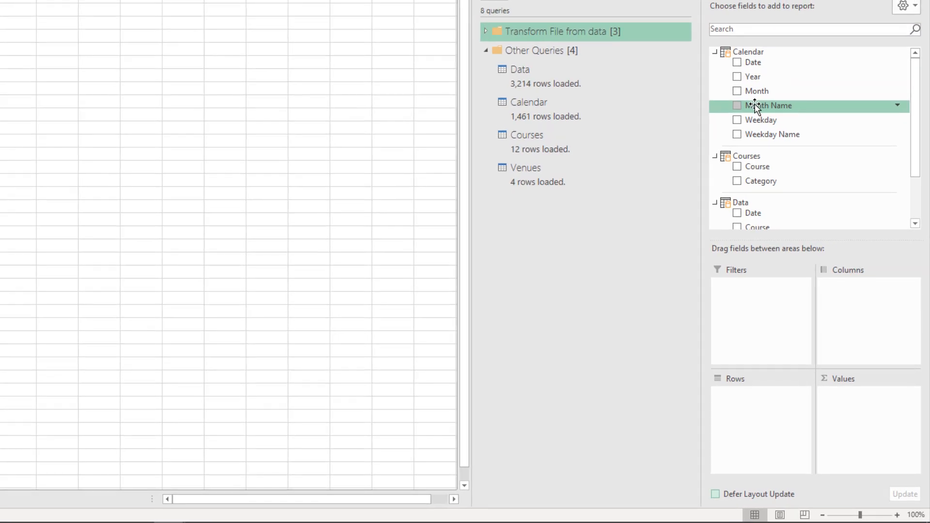
{"action": "left_click_drag", "start_coordinate": [751, 104], "coordinate": [748, 429]}
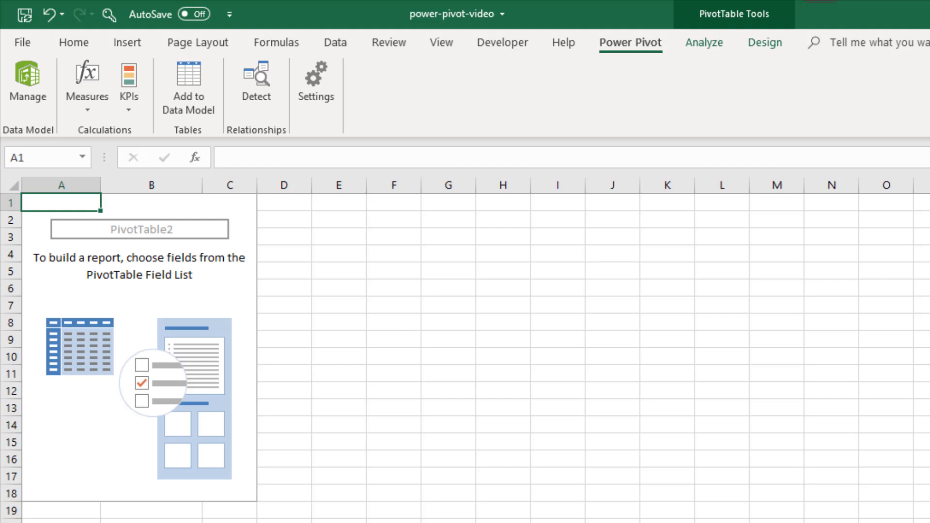
Step: Open the Data Model in the Power Pivot window and sort the Calendar table's Month Name column by Month
{"action": "left_click", "coordinate": [31, 97]}
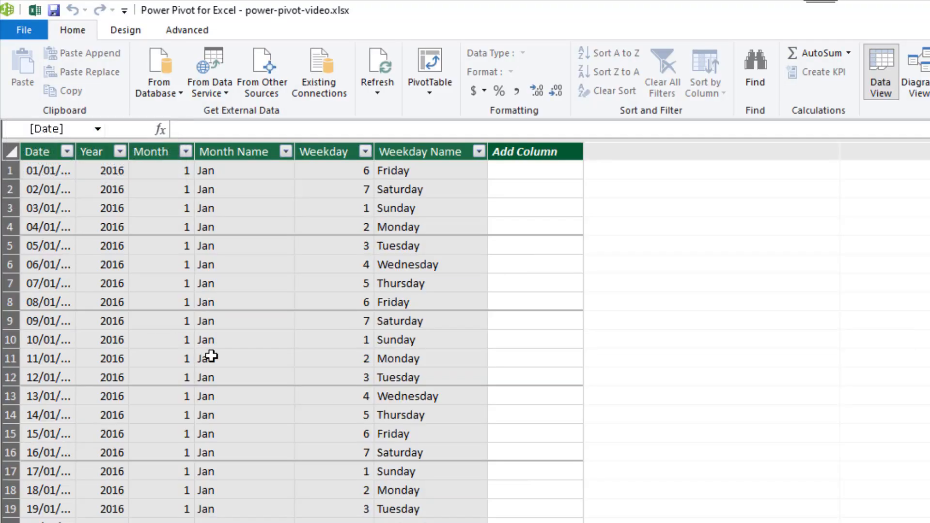
{"action": "left_click", "coordinate": [244, 152]}
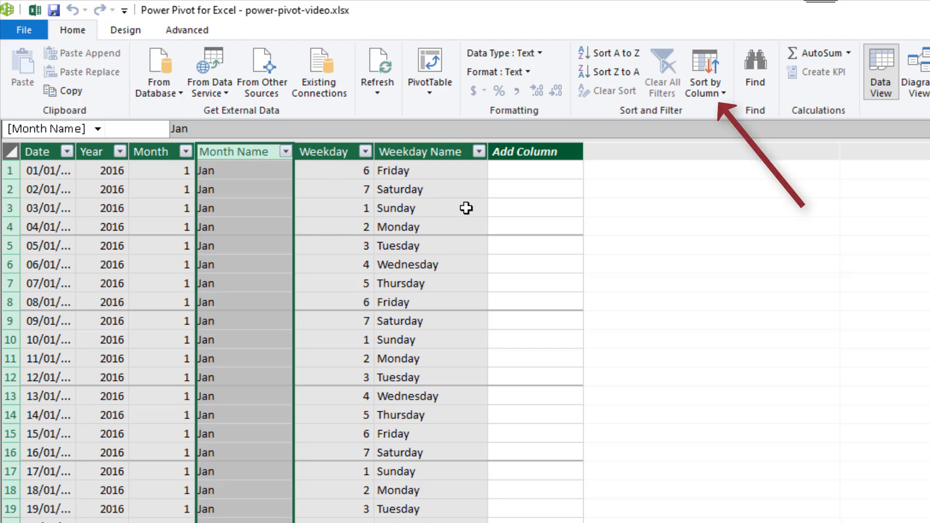
{"action": "left_click", "coordinate": [716, 96]}
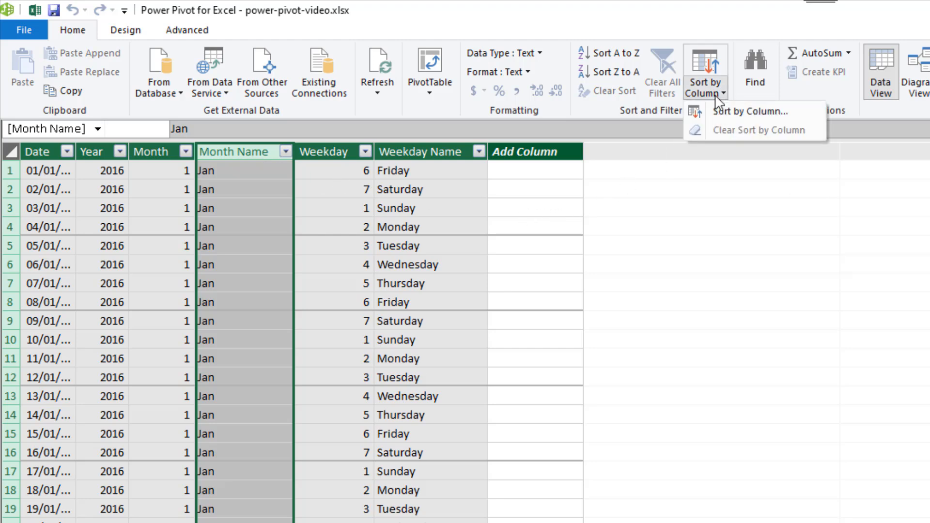
{"action": "left_click", "coordinate": [716, 110]}
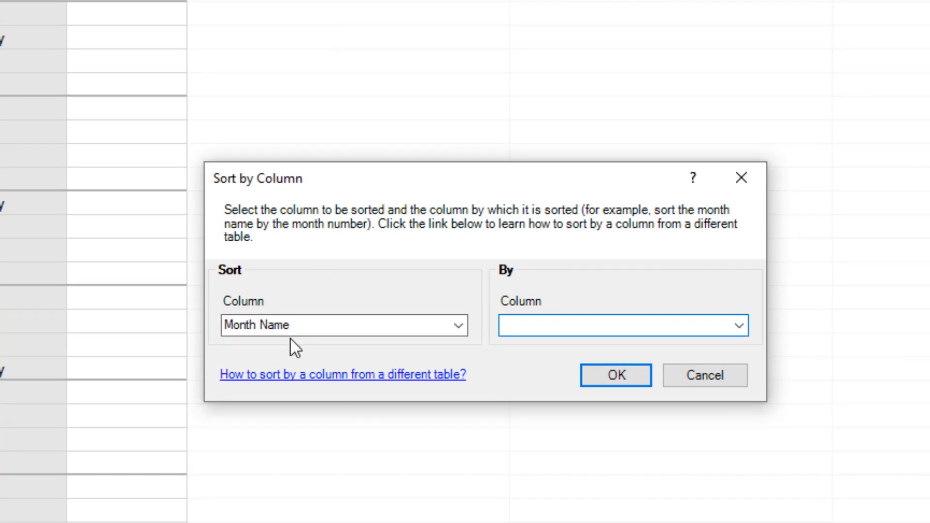
{"action": "left_click", "coordinate": [739, 325]}
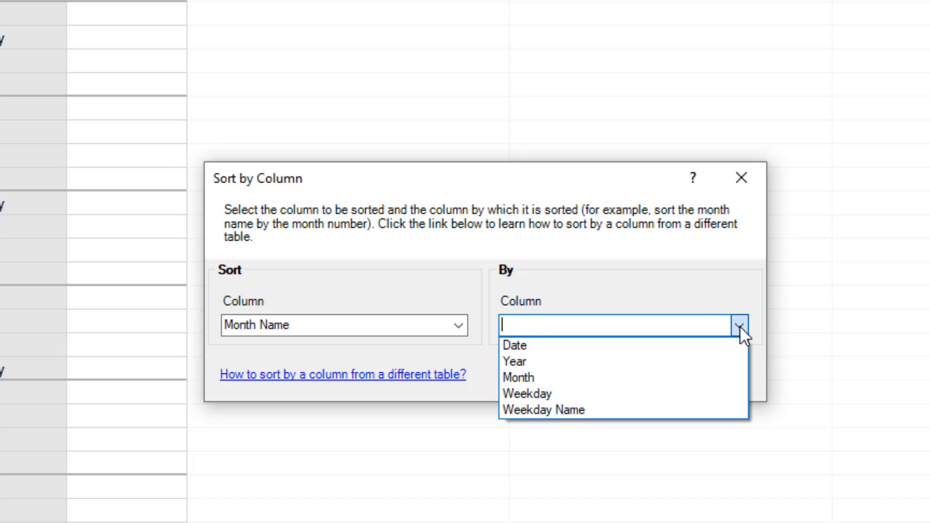
{"action": "left_click", "coordinate": [533, 378]}
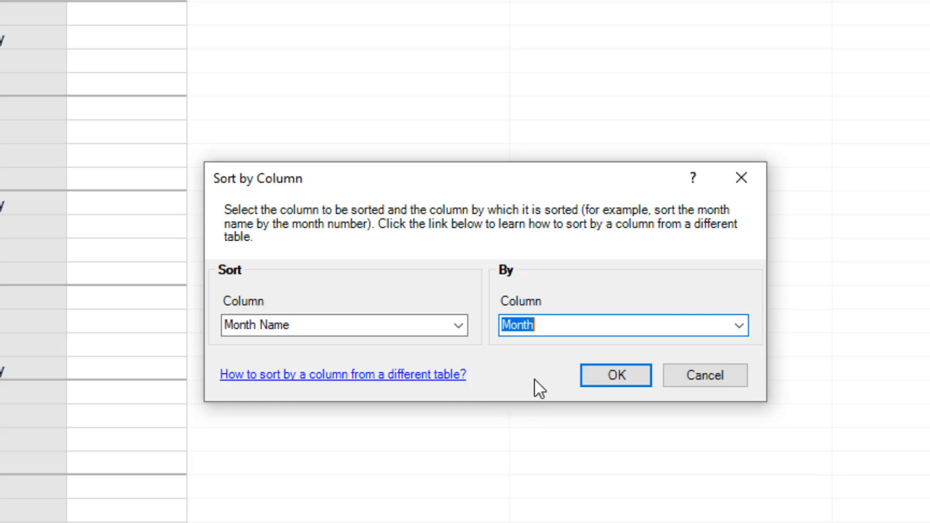
{"action": "left_click", "coordinate": [597, 368]}
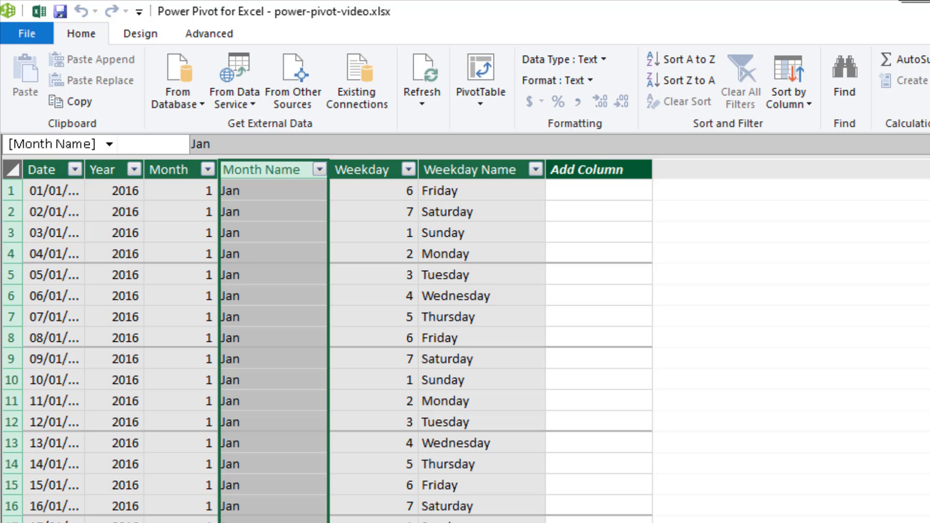
Step: Sort the Calendar table's Weekday Name column by the Weekday column
{"action": "left_click", "coordinate": [478, 167]}
{"action": "left_click", "coordinate": [793, 106]}
{"action": "left_click", "coordinate": [794, 123]}
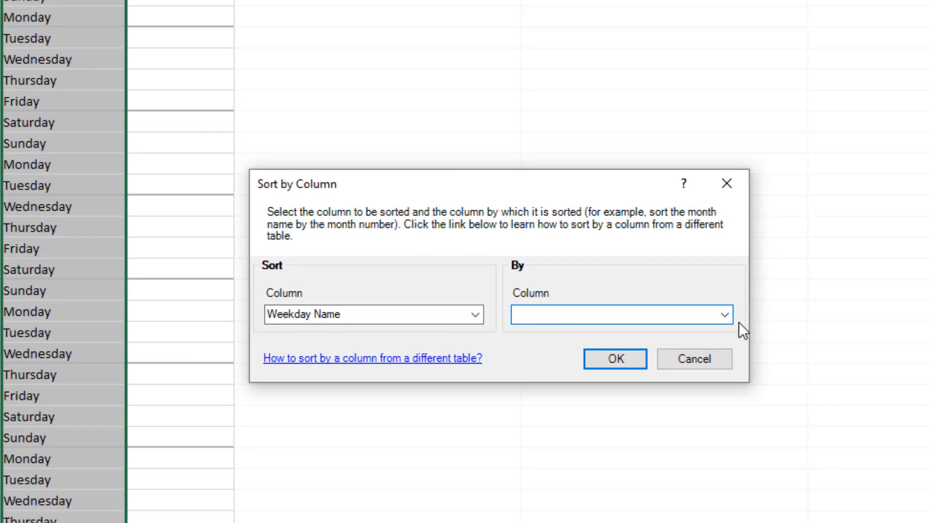
{"action": "left_click", "coordinate": [725, 315]}
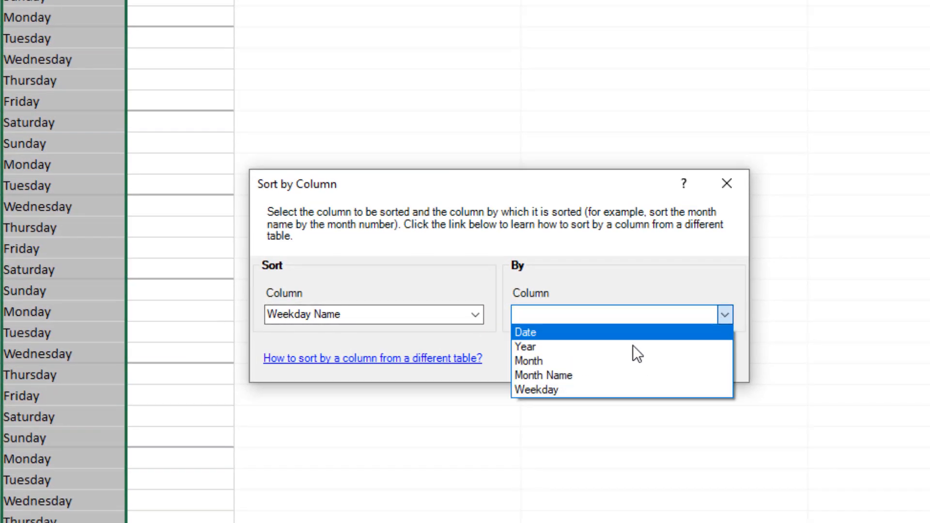
{"action": "left_click", "coordinate": [555, 388]}
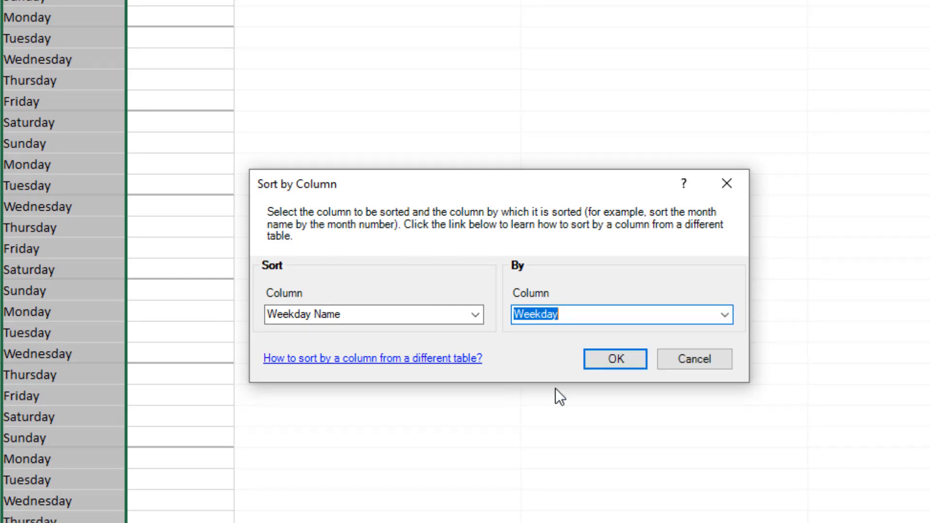
{"action": "left_click", "coordinate": [609, 361]}
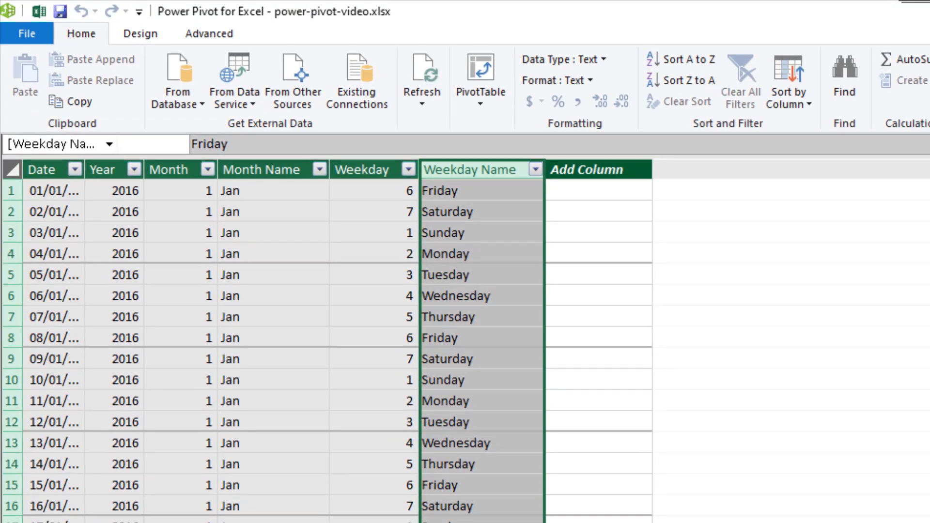
Step: Return to Excel and recheck the order of Month Name and Weekday Name in the PivotTable rows, removing each field after viewing
{"action": "left_click", "coordinate": [42, 13]}
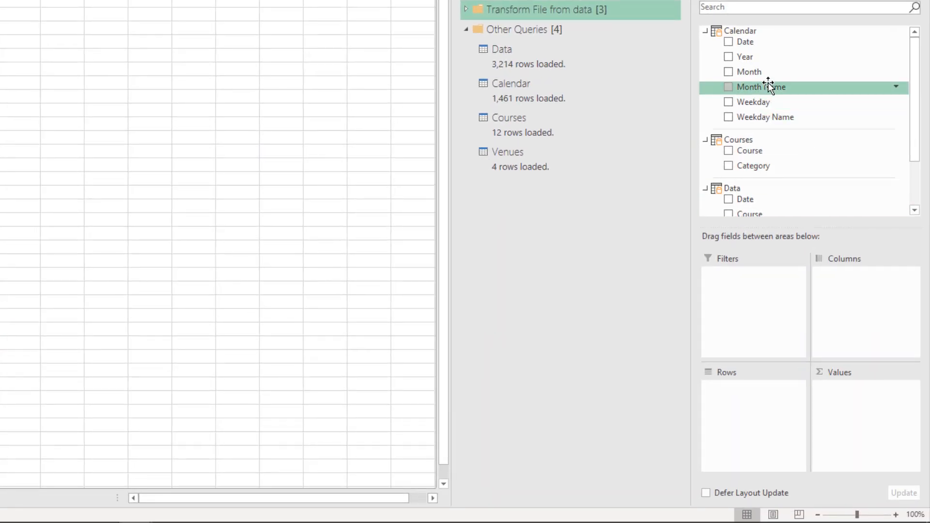
{"action": "left_click_drag", "start_coordinate": [770, 86], "coordinate": [750, 411]}
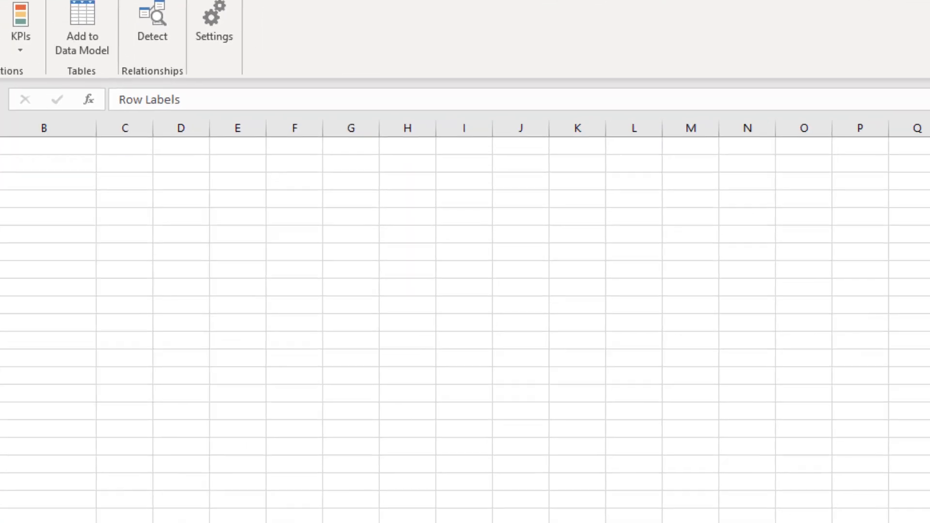
{"action": "left_click_drag", "start_coordinate": [753, 401], "coordinate": [644, 367]}
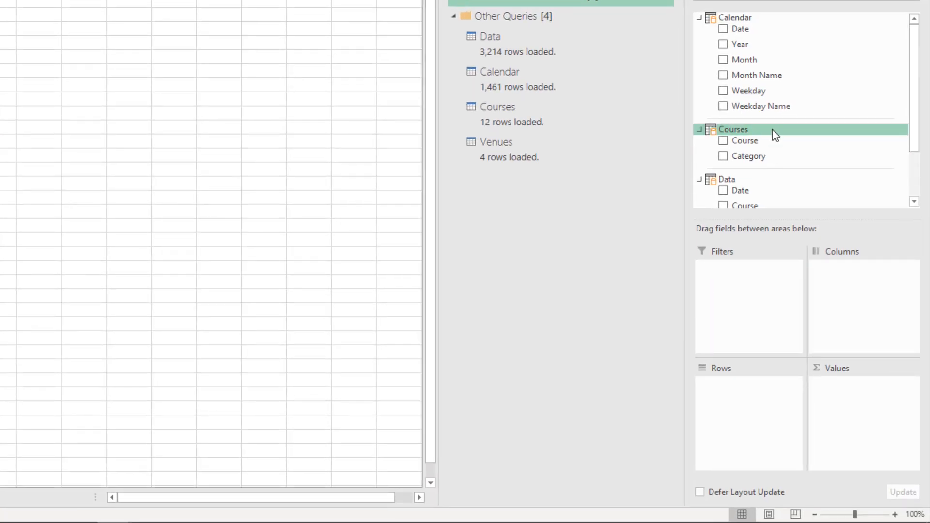
{"action": "left_click_drag", "start_coordinate": [774, 109], "coordinate": [741, 393]}
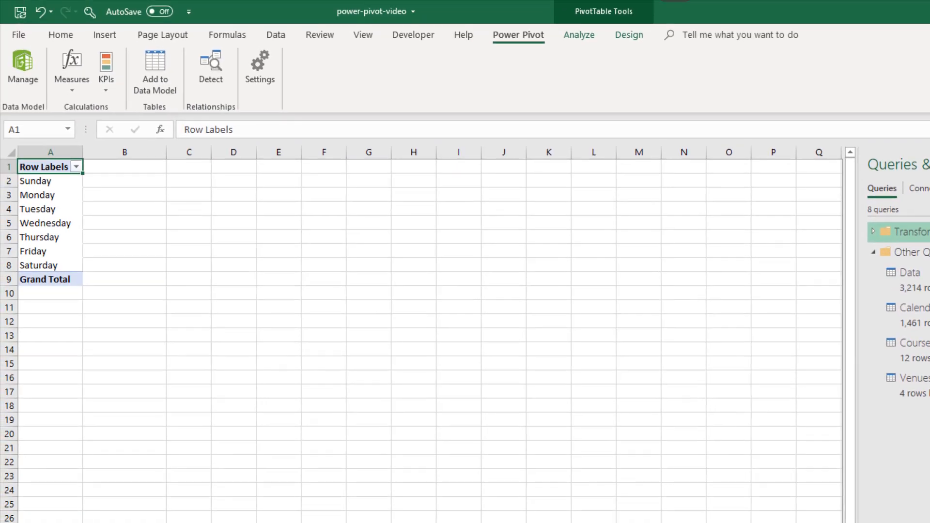
{"action": "left_click_drag", "start_coordinate": [929, 522], "coordinate": [925, 516]}
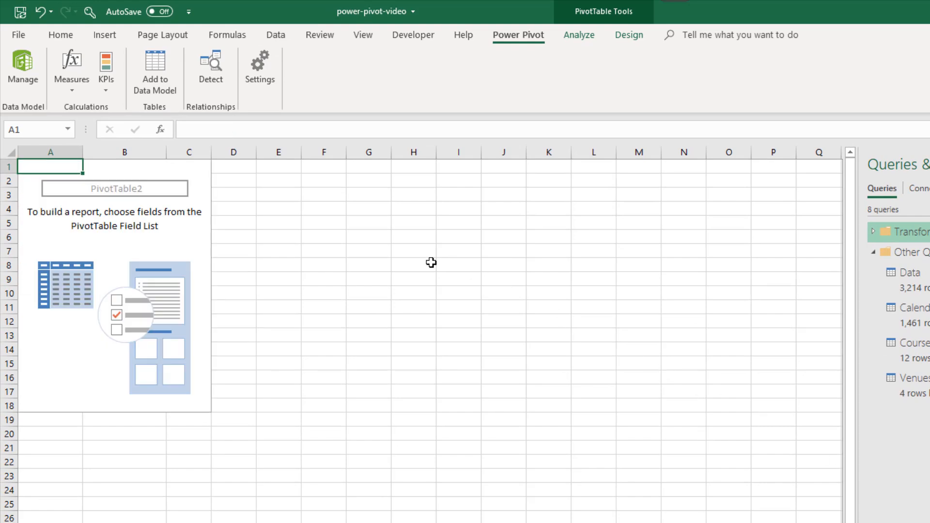
Step: Reopen the Power Pivot window and mark the Calendar table as a date table with Date as its unique identifier
{"action": "left_click", "coordinate": [25, 83]}
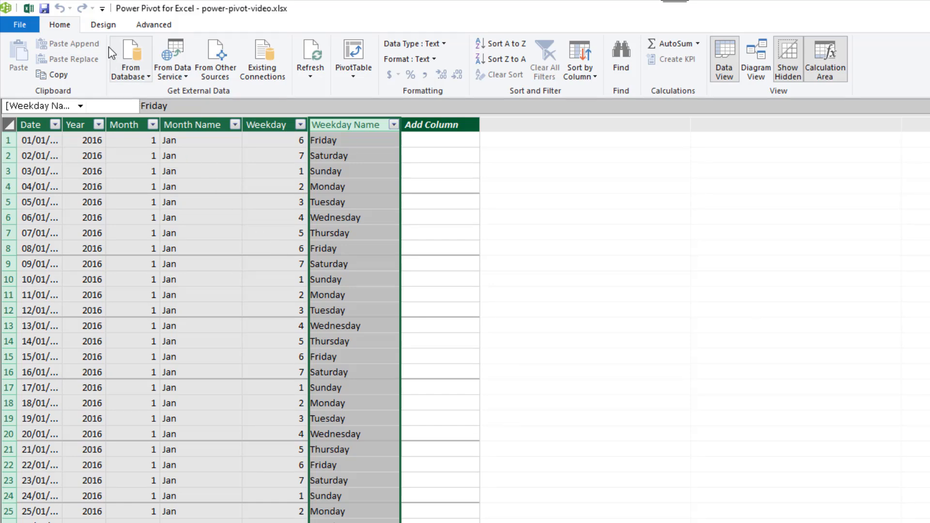
{"action": "left_click", "coordinate": [104, 24]}
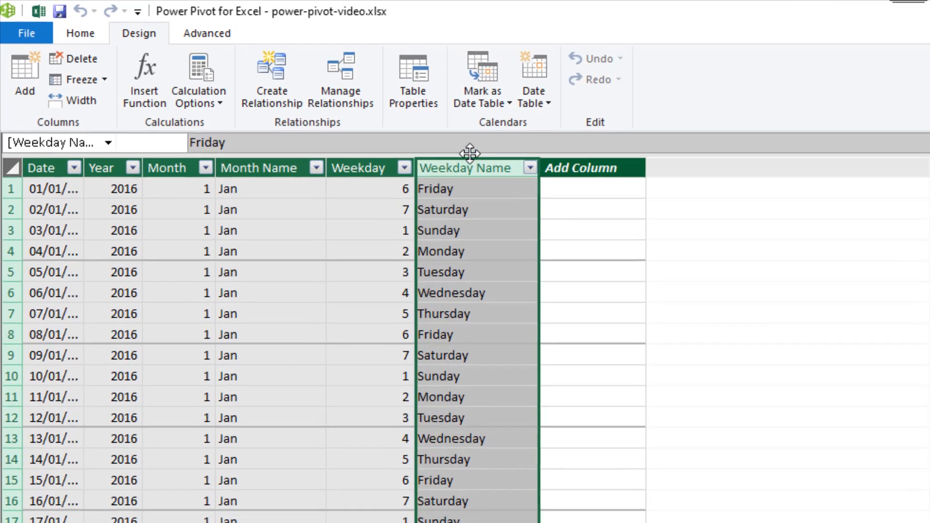
{"action": "left_click", "coordinate": [501, 101]}
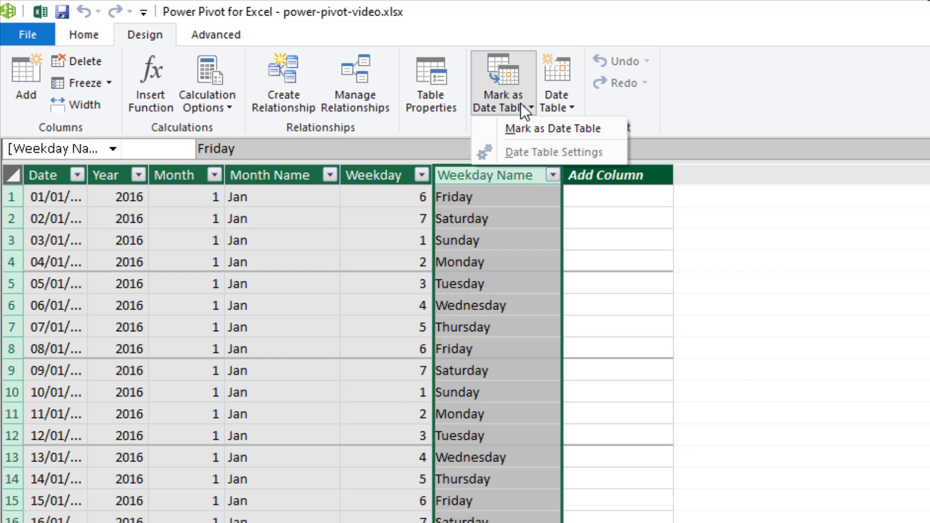
{"action": "left_click", "coordinate": [519, 131]}
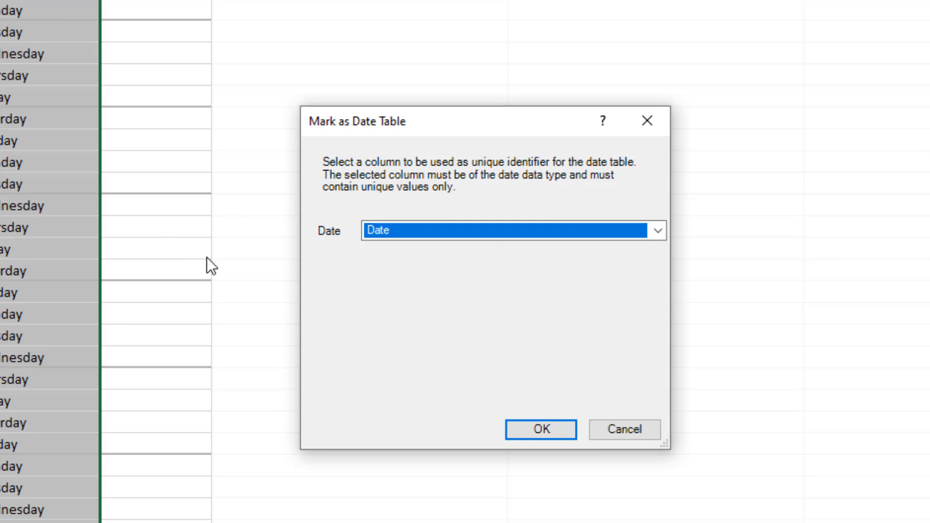
{"action": "left_click", "coordinate": [551, 426]}
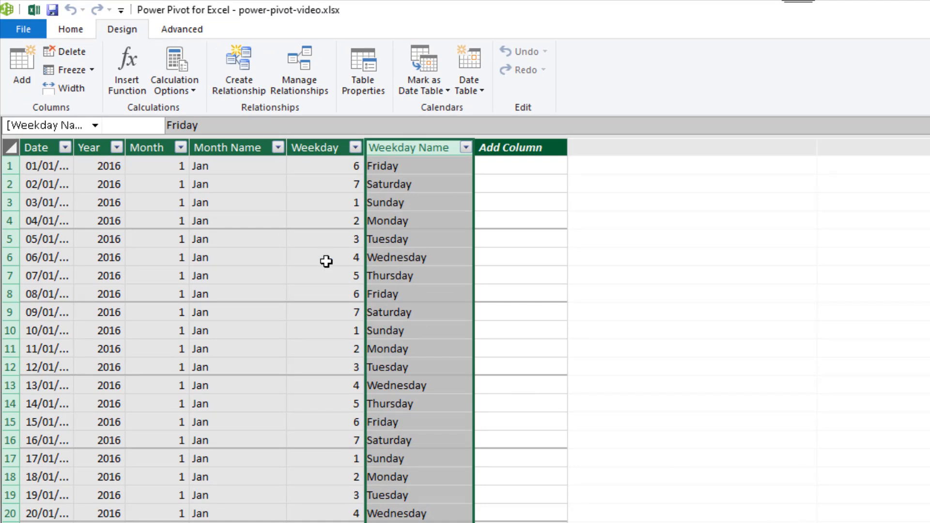
Step: Arrange the model in Diagram View with Calendar, Courses and Venues in a row above Data, resizing the lookup tables to fit their fields
{"action": "left_click", "coordinate": [78, 33]}
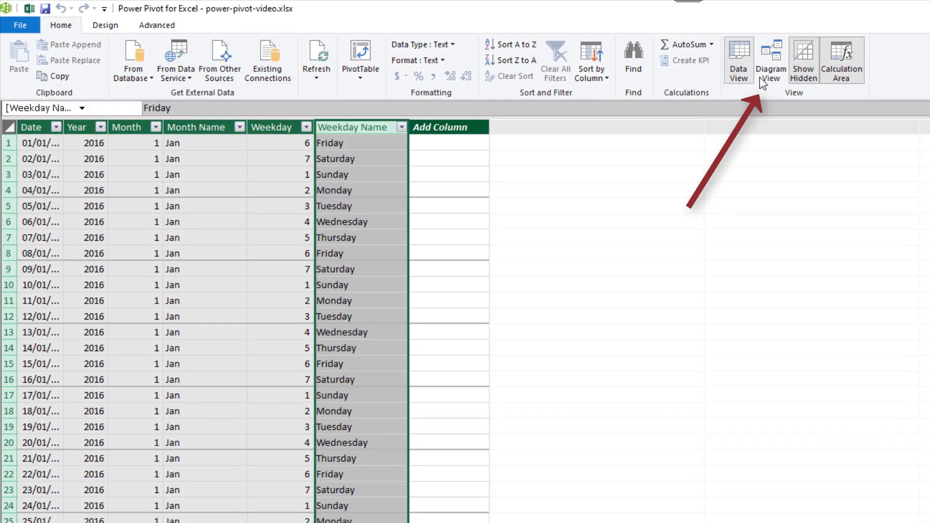
{"action": "left_click", "coordinate": [765, 80]}
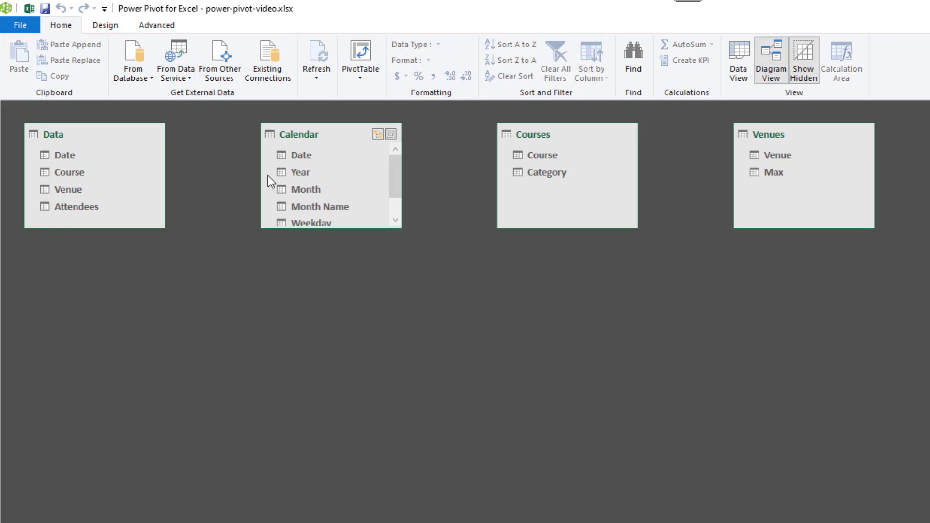
{"action": "left_click_drag", "start_coordinate": [87, 135], "coordinate": [420, 352]}
{"action": "left_click_drag", "start_coordinate": [326, 136], "coordinate": [221, 147]}
{"action": "left_click_drag", "start_coordinate": [208, 248], "coordinate": [206, 269]}
{"action": "left_click_drag", "start_coordinate": [561, 227], "coordinate": [560, 202]}
{"action": "left_click_drag", "start_coordinate": [532, 135], "coordinate": [427, 146]}
{"action": "left_click_drag", "start_coordinate": [770, 132], "coordinate": [604, 149]}
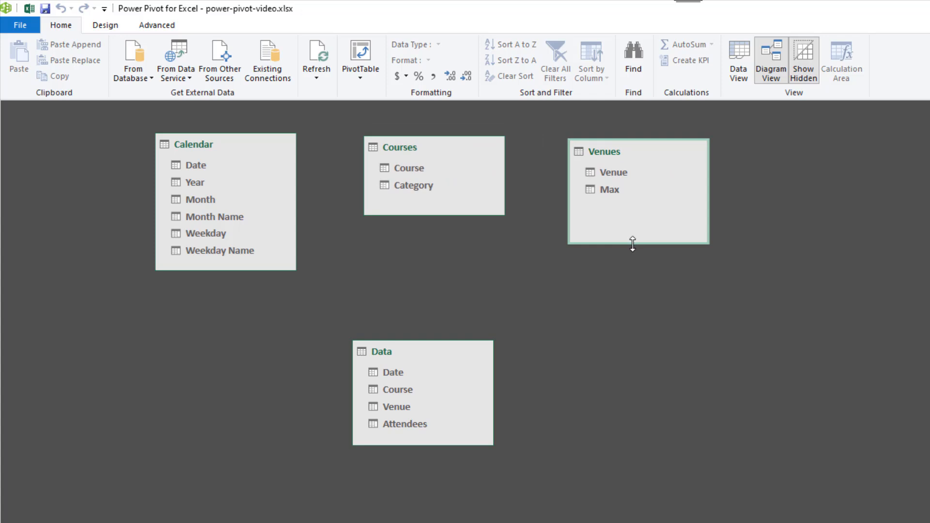
{"action": "left_click_drag", "start_coordinate": [633, 240], "coordinate": [633, 217]}
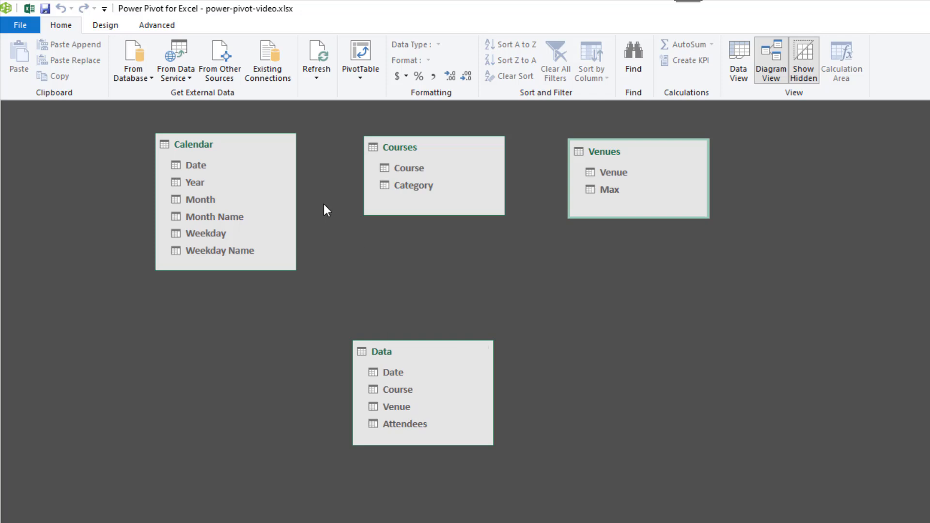
Step: Relate the Data table's Date, Course and Venue fields to the matching fields in Calendar, Courses and Venues
{"action": "left_click", "coordinate": [397, 376]}
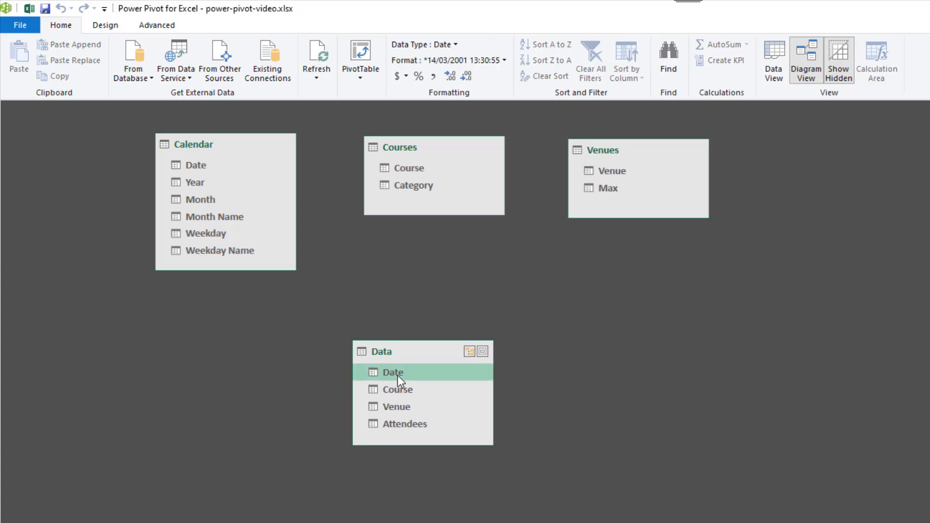
{"action": "left_click_drag", "start_coordinate": [397, 375], "coordinate": [205, 165]}
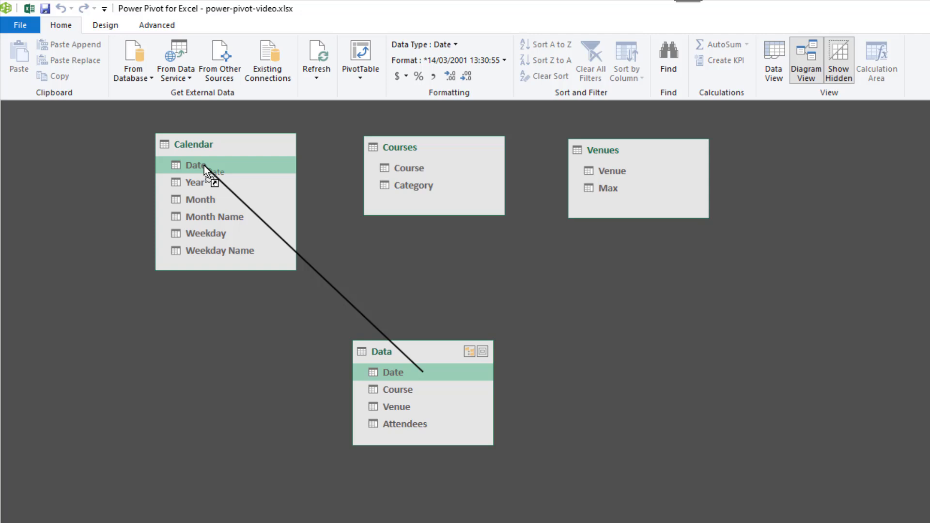
{"action": "left_click_drag", "start_coordinate": [205, 164], "coordinate": [205, 165]}
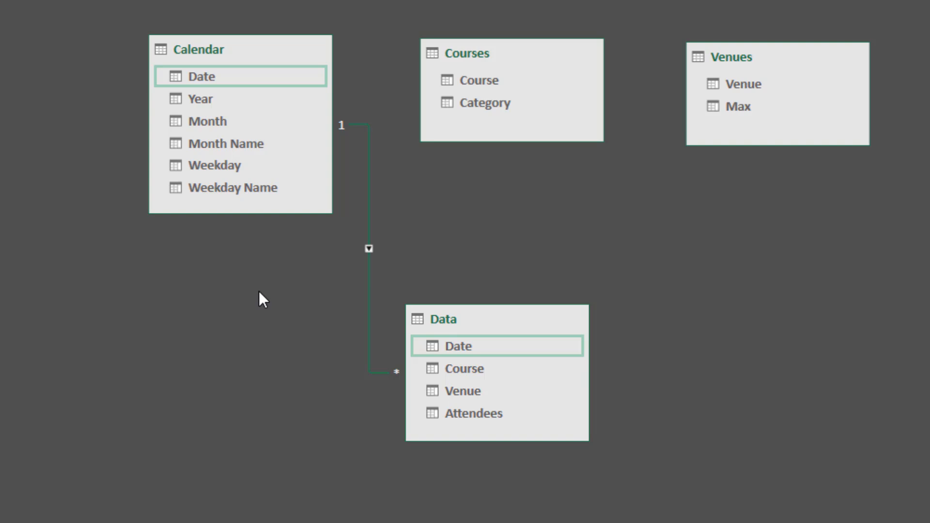
{"action": "left_click_drag", "start_coordinate": [444, 369], "coordinate": [469, 85]}
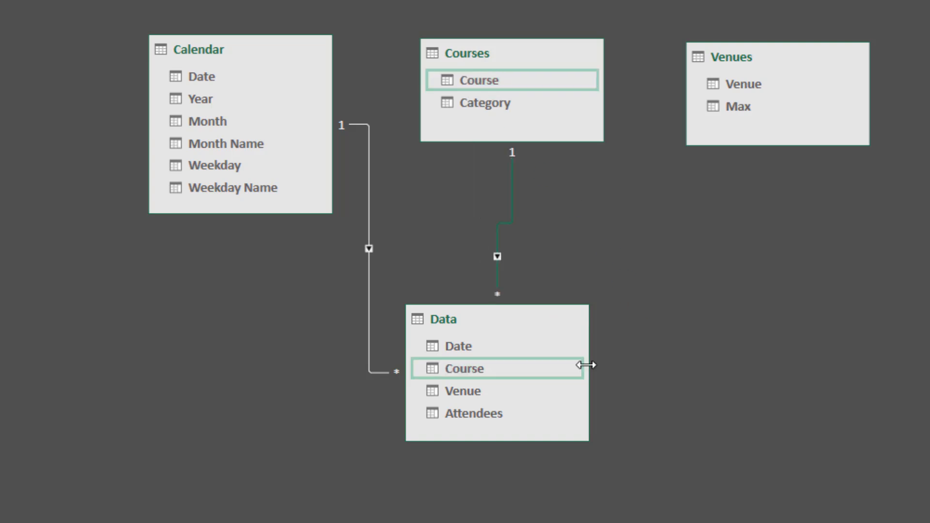
{"action": "left_click_drag", "start_coordinate": [469, 388], "coordinate": [742, 92]}
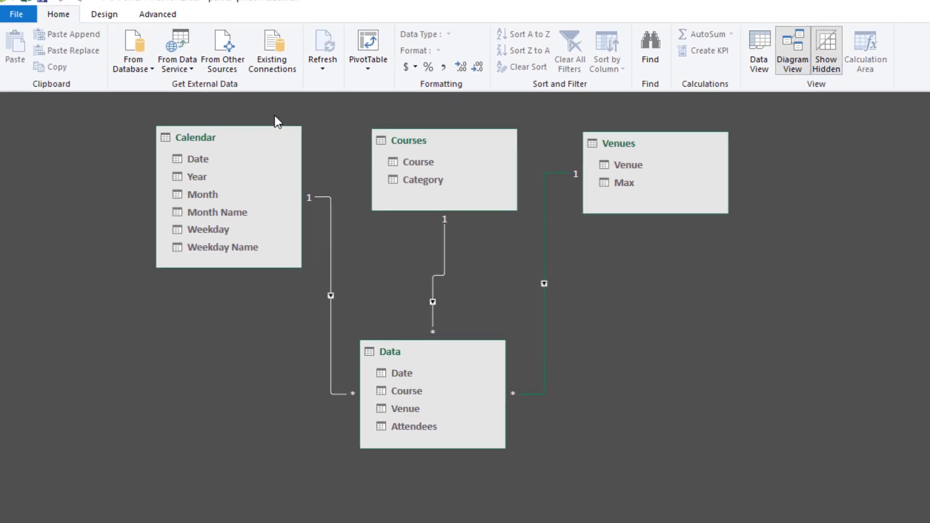
Step: Review the model's relationships in Manage Relationships, checking their cardinality and filter direction, and close the list
{"action": "left_click", "coordinate": [112, 16]}
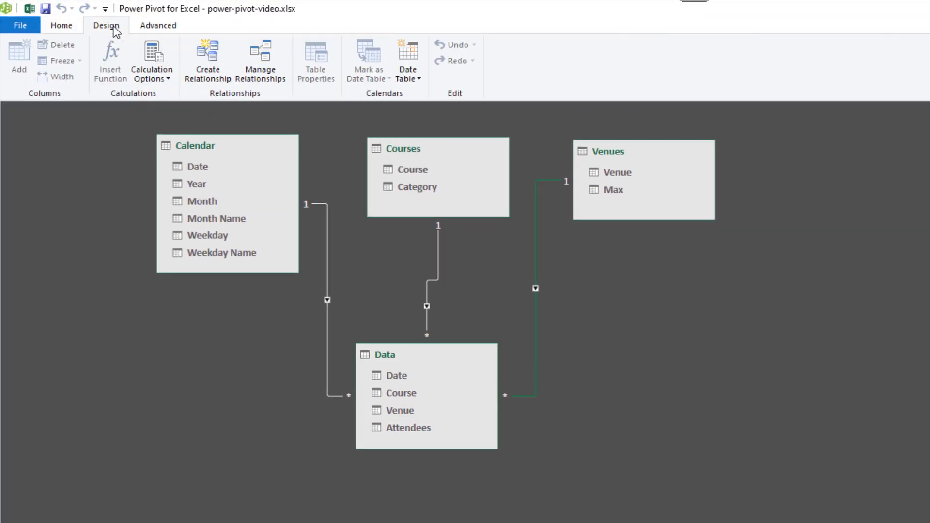
{"action": "left_click", "coordinate": [270, 64]}
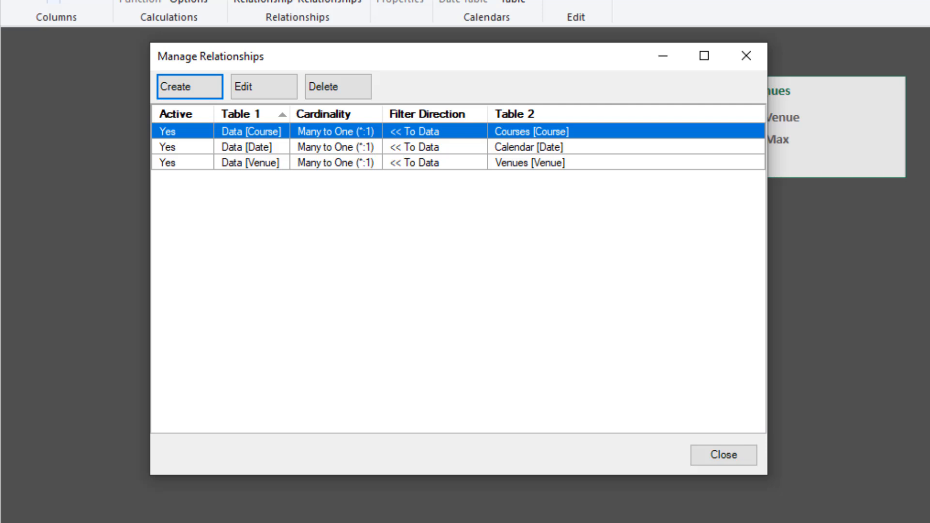
{"action": "left_click", "coordinate": [717, 460]}
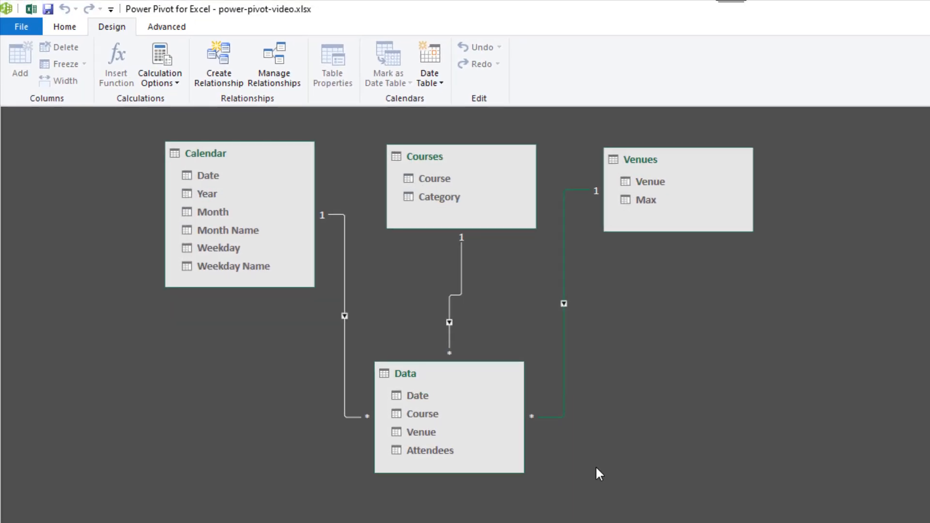
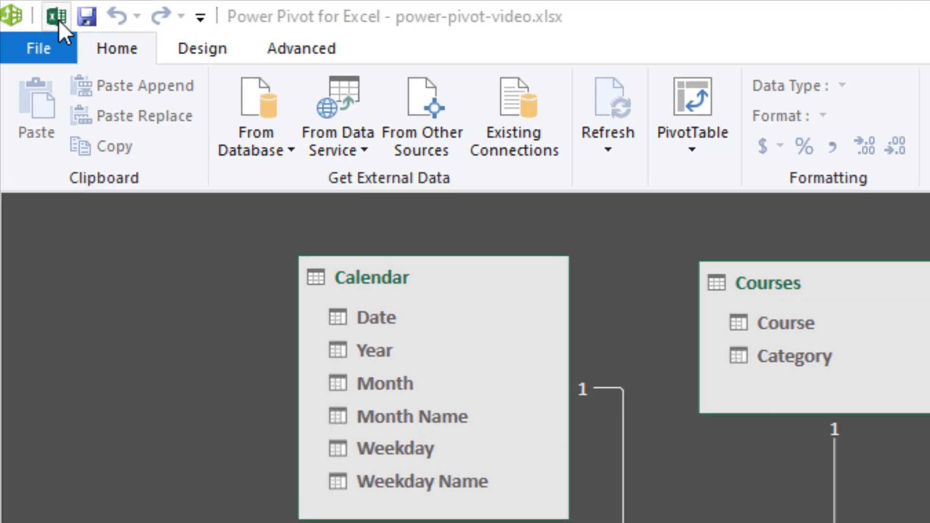
Step: Switch back to Excel and start a new measure named TotalAttendees in the Data table
{"action": "left_click", "coordinate": [57, 17]}
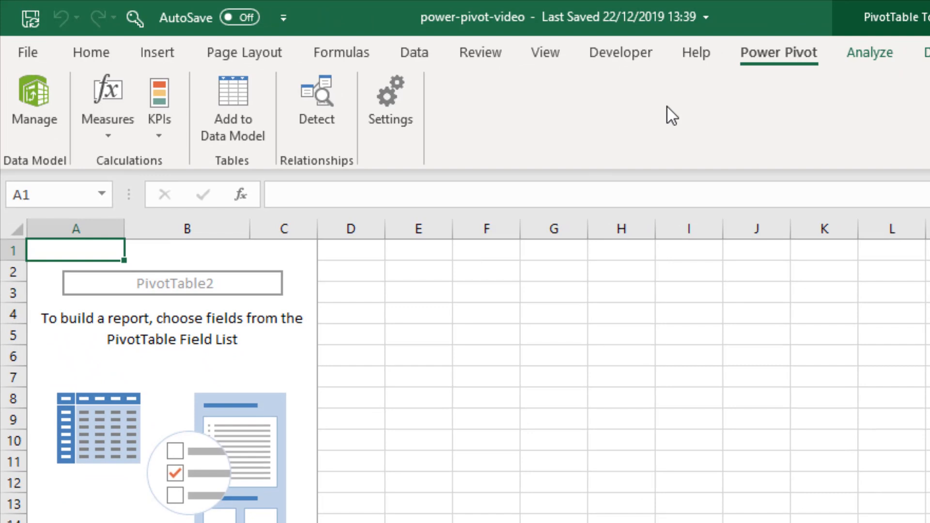
{"action": "left_click", "coordinate": [123, 142]}
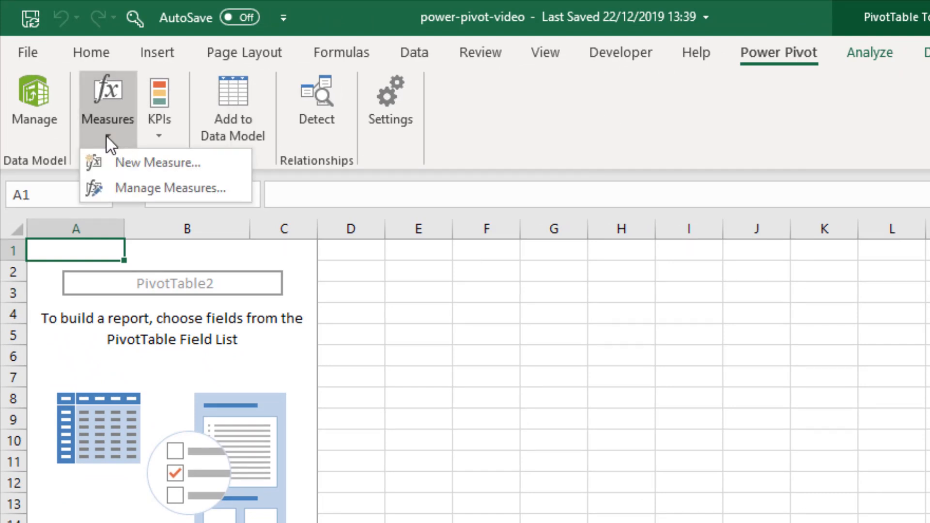
{"action": "left_click", "coordinate": [112, 161]}
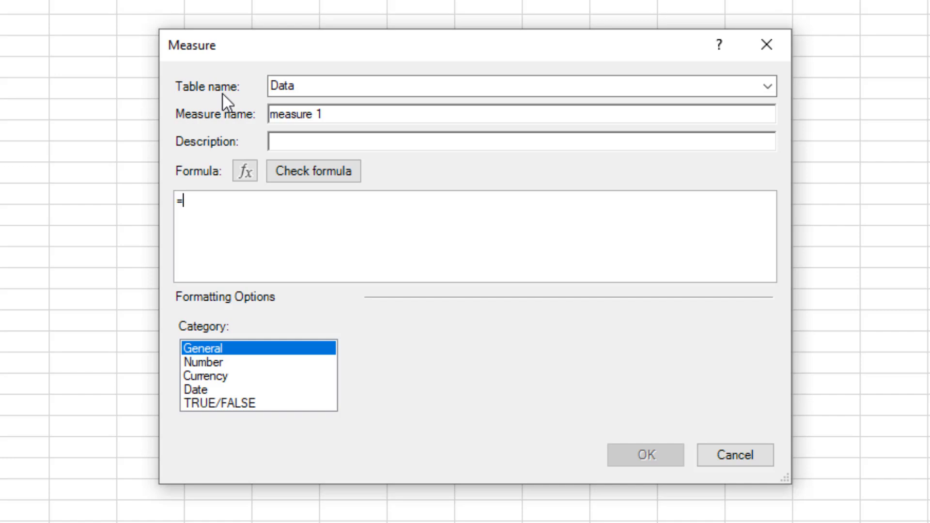
{"action": "left_click_drag", "start_coordinate": [330, 116], "coordinate": [253, 108]}
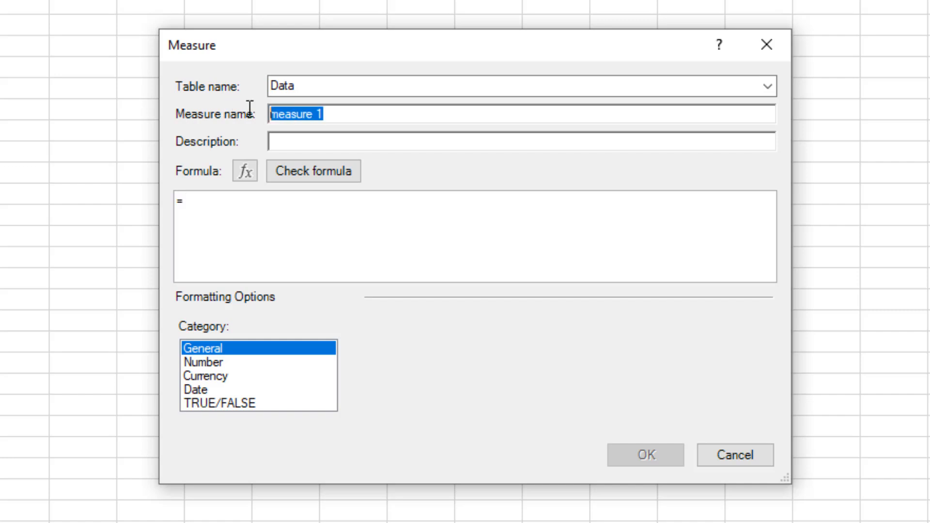
{"action": "type", "text": "Tota"}
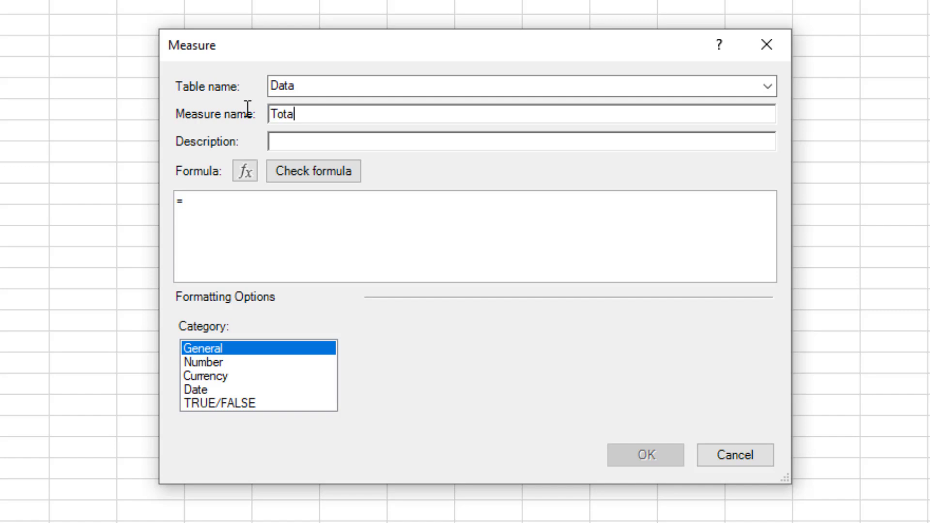
{"action": "type", "text": "lAttendees"}
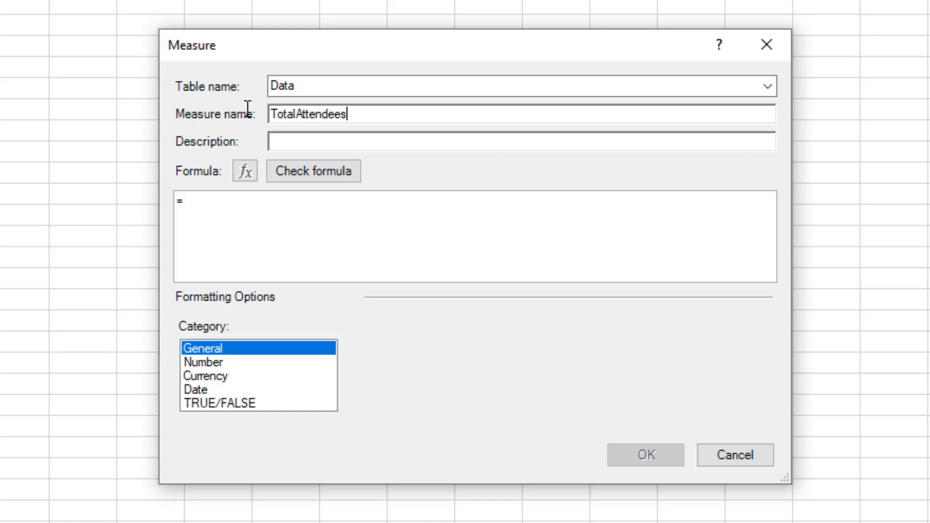
Step: Enlarge the formula text and enter =SUM(Data[Attendees]) as the TotalAttendees formula
{"action": "left_click", "coordinate": [262, 208]}
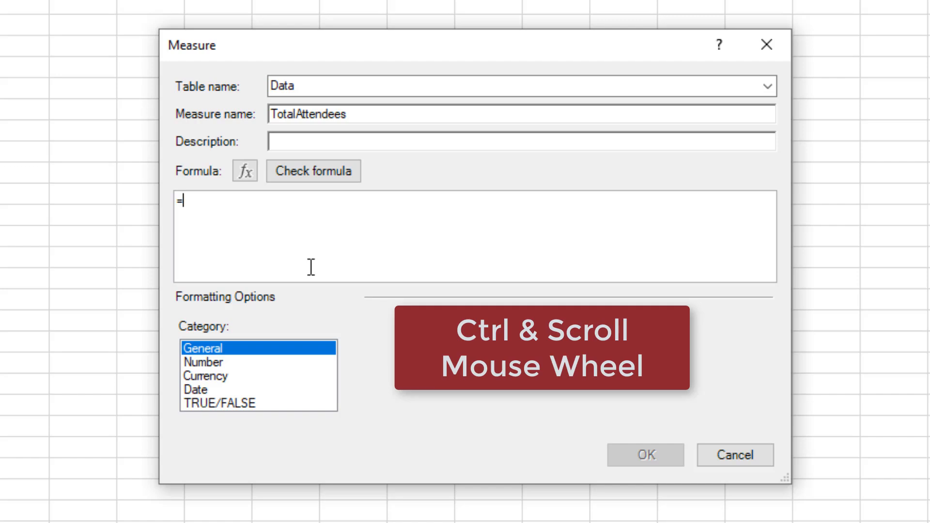
{"action": "scroll", "coordinate": [312, 269], "scroll_direction": "up", "scroll_amount": 2, "text": "ctrl"}
{"action": "scroll", "coordinate": [313, 269], "scroll_direction": "up", "scroll_amount": 1, "text": "ctrl"}
{"action": "scroll", "coordinate": [313, 269], "scroll_direction": "up", "scroll_amount": 3, "text": "ctrl"}
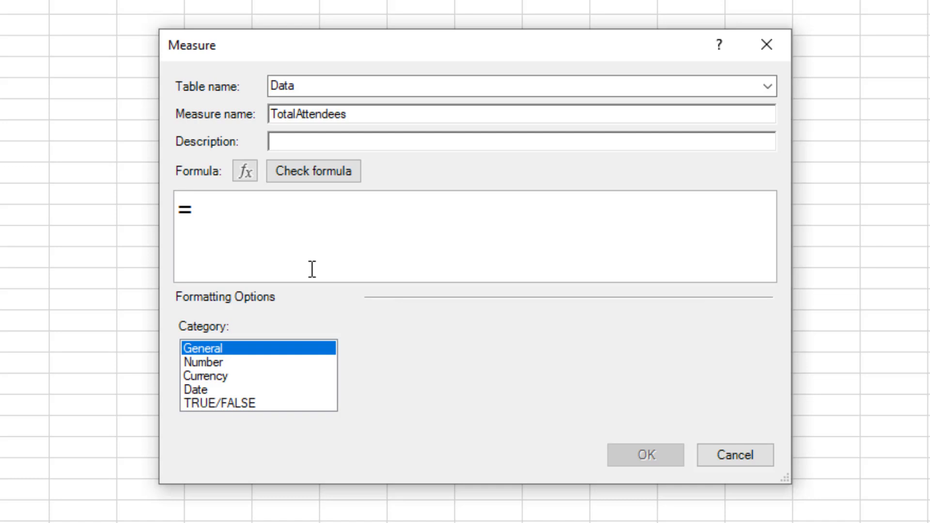
{"action": "type", "text": "su"}
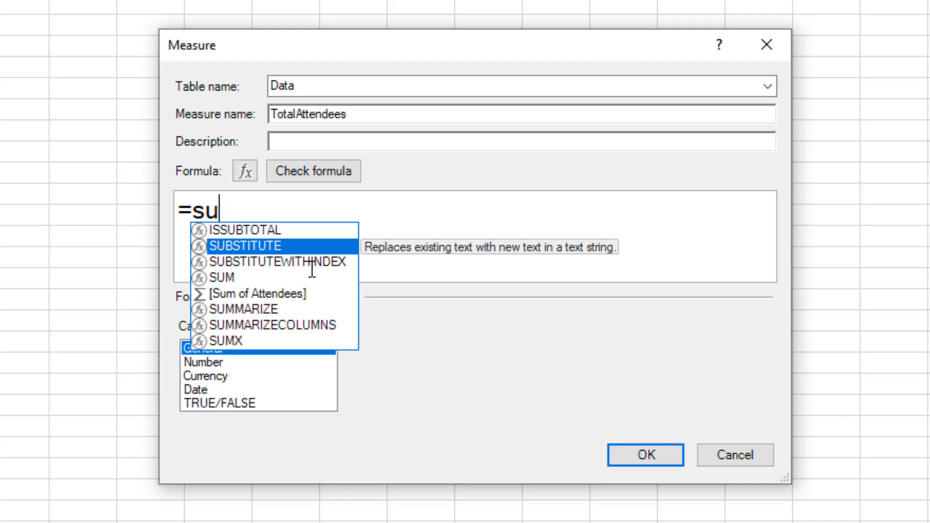
{"action": "key", "text": "Down"}
{"action": "key", "text": "Down"}
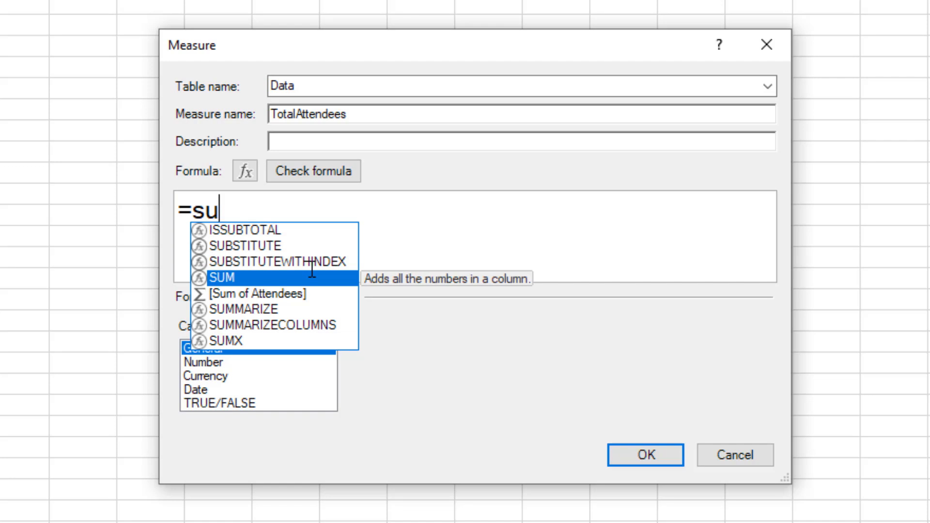
{"action": "key", "text": "Tab"}
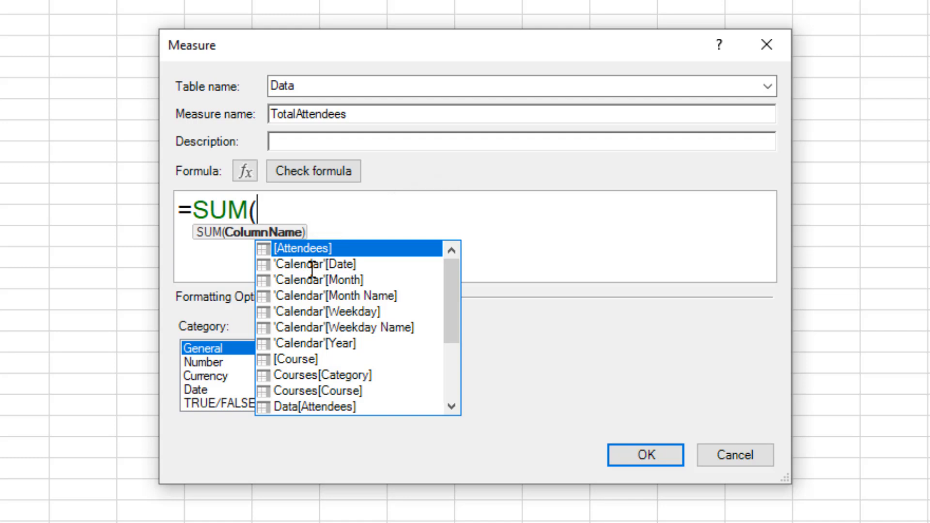
{"action": "left_click_drag", "start_coordinate": [448, 327], "coordinate": [450, 361]}
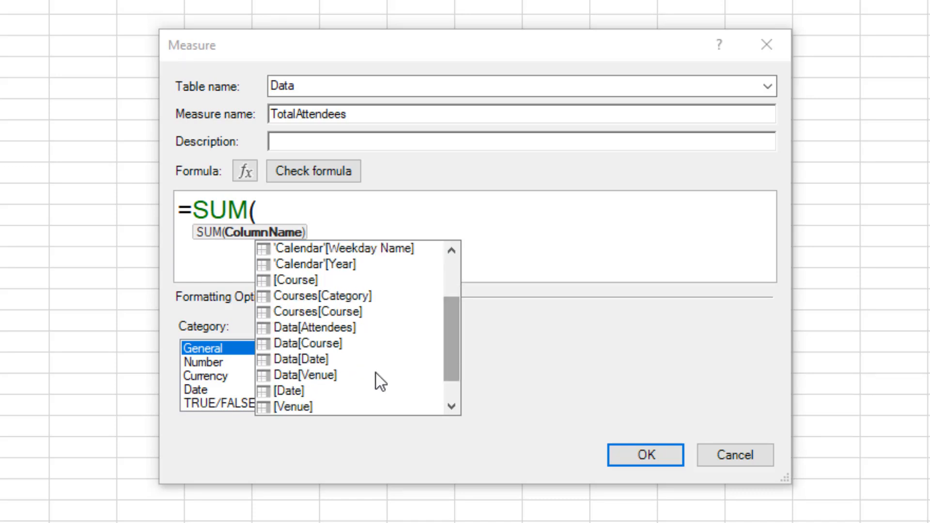
{"action": "double_click", "coordinate": [309, 327]}
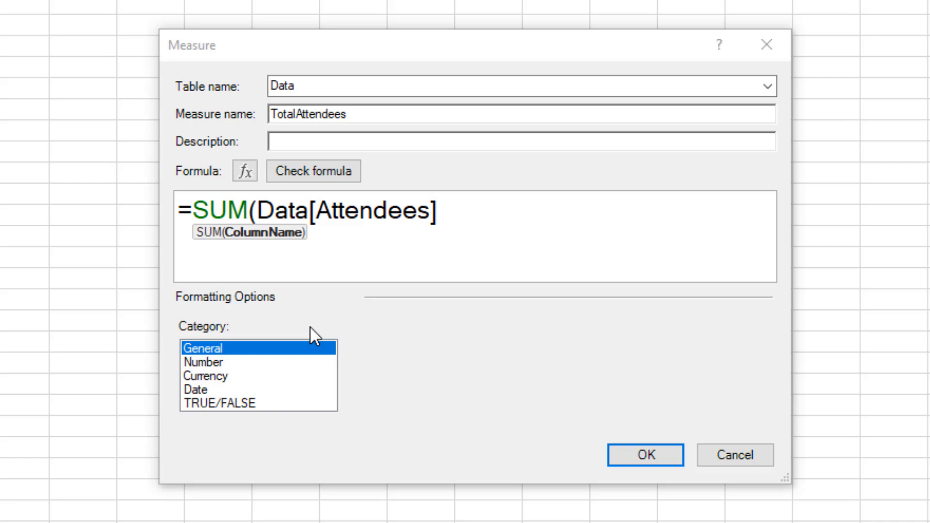
{"action": "left_click", "coordinate": [495, 221]}
{"action": "type", "text": ")"}
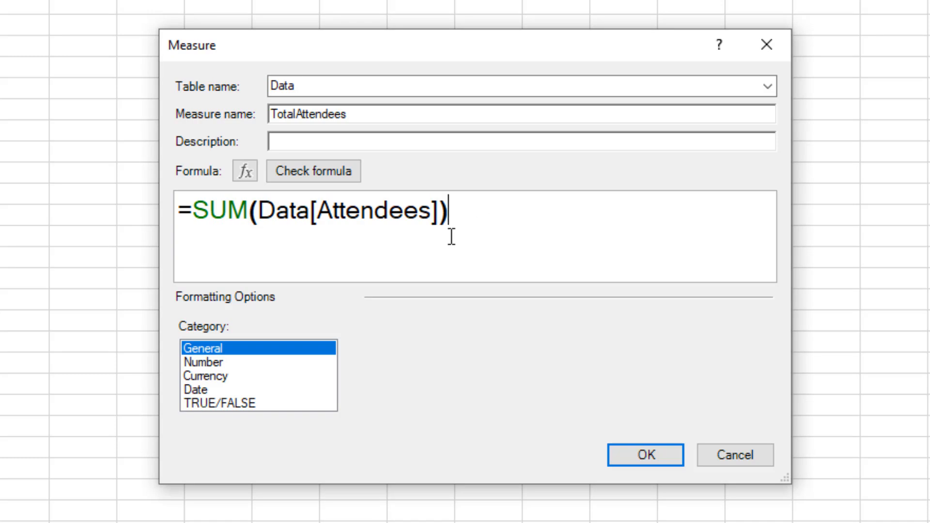
Step: Validate the TotalAttendees formula and save the measure formatted as a Whole Number with a 1000 separator
{"action": "left_click", "coordinate": [345, 172]}
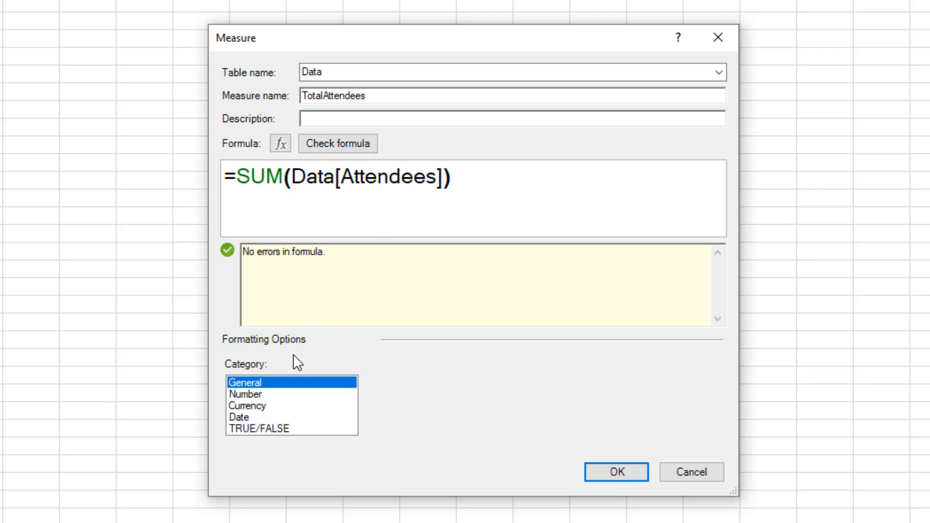
{"action": "left_click", "coordinate": [253, 394]}
{"action": "left_click", "coordinate": [536, 383]}
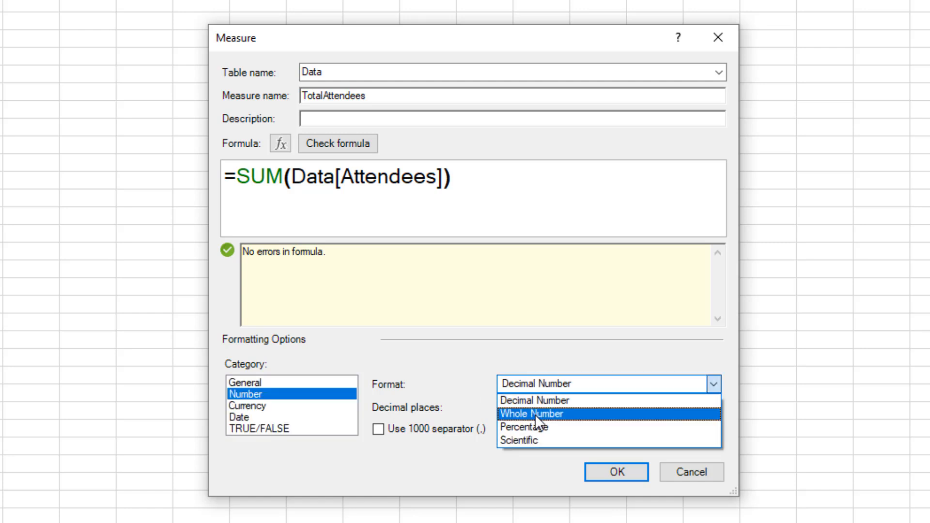
{"action": "left_click", "coordinate": [535, 414]}
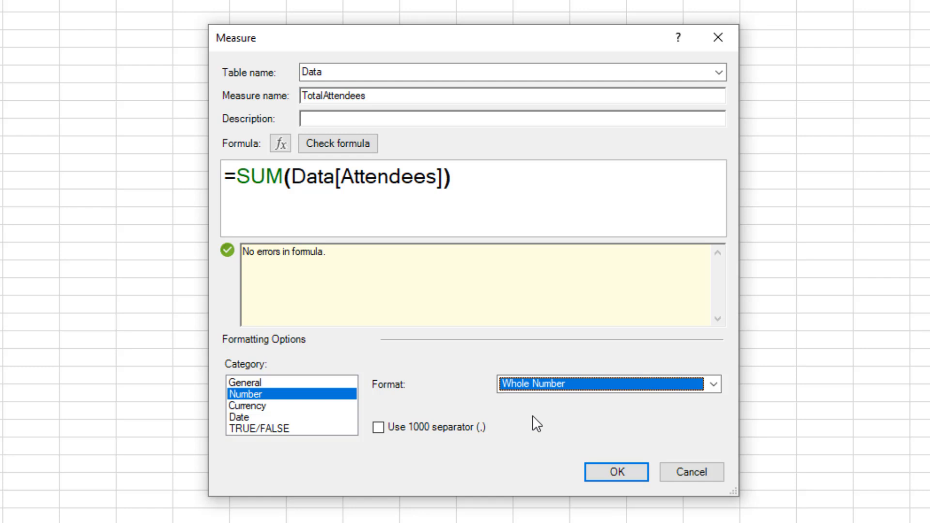
{"action": "left_click", "coordinate": [378, 427]}
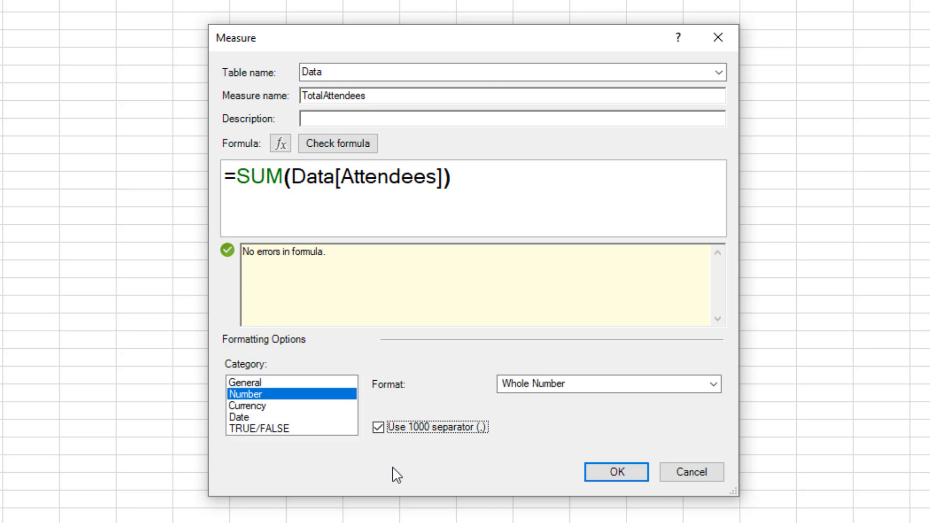
{"action": "left_click", "coordinate": [597, 475]}
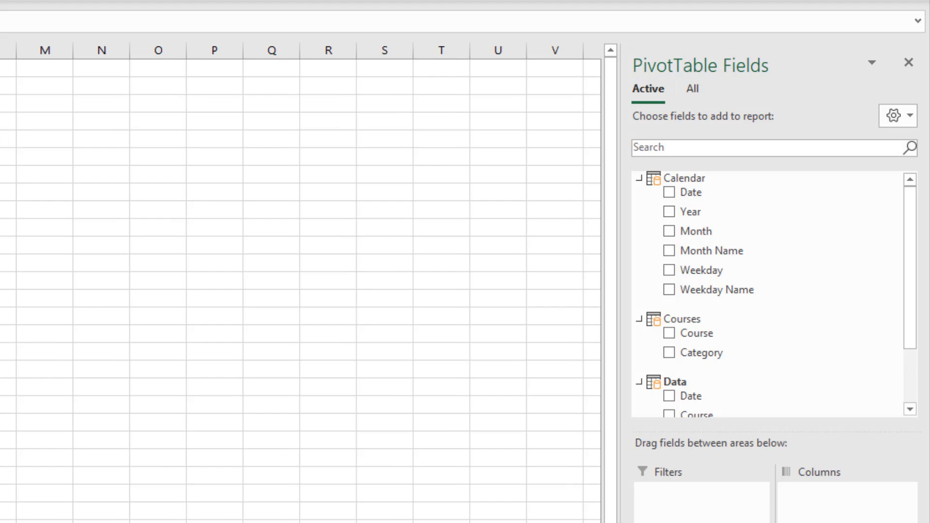
{"action": "left_click_drag", "start_coordinate": [907, 278], "coordinate": [910, 354]}
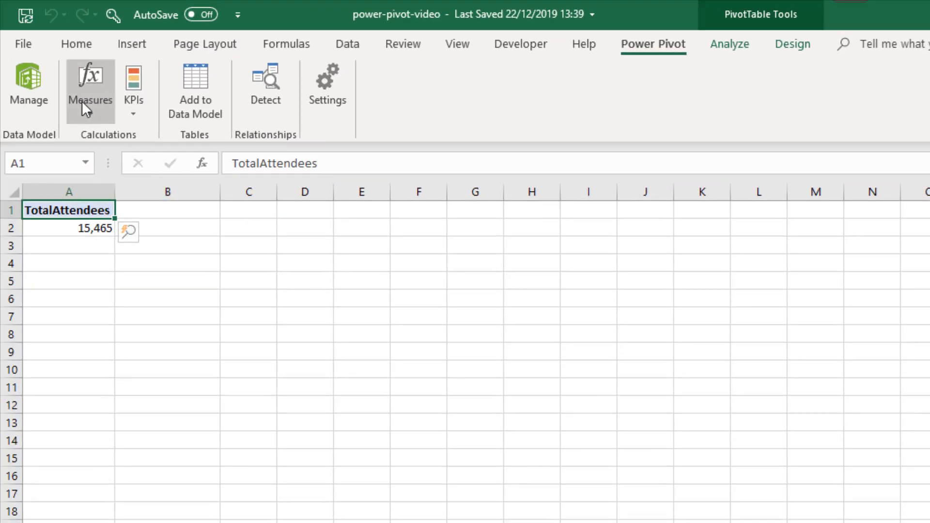
Step: Start another new measure in the Data table and name it TotalCourses
{"action": "left_click", "coordinate": [82, 101]}
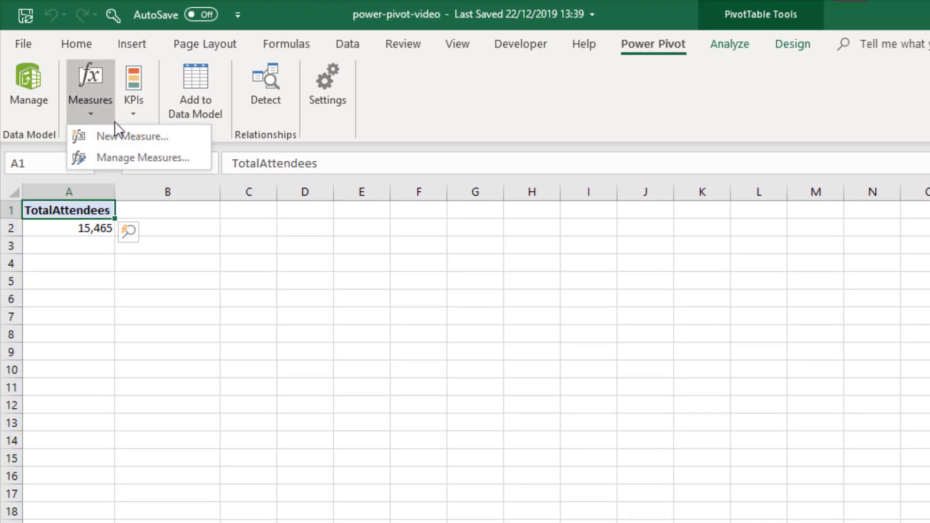
{"action": "left_click", "coordinate": [125, 134]}
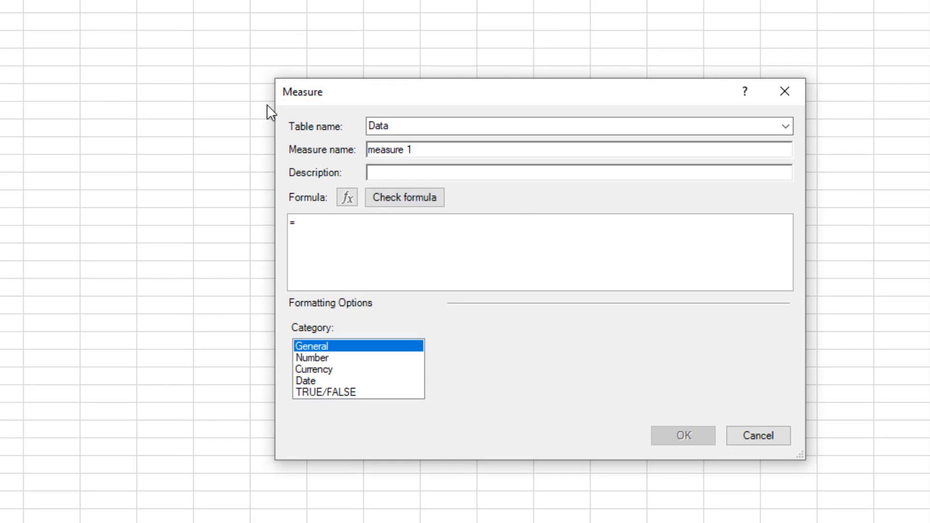
{"action": "left_click_drag", "start_coordinate": [428, 153], "coordinate": [326, 156]}
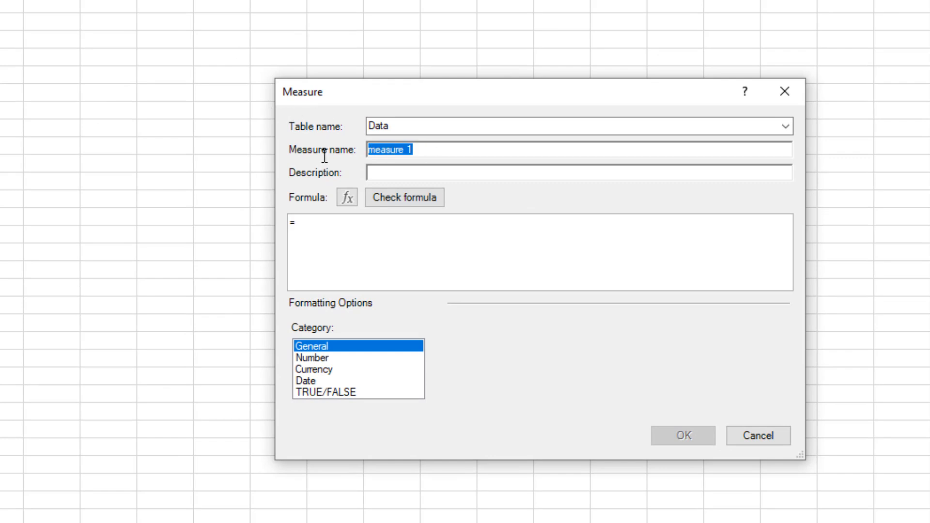
{"action": "type", "text": "TotalCourses"}
Step: Enlarge the formula text and enter =COUNTROWS(Data) as the TotalCourses formula
{"action": "left_click", "coordinate": [349, 230]}
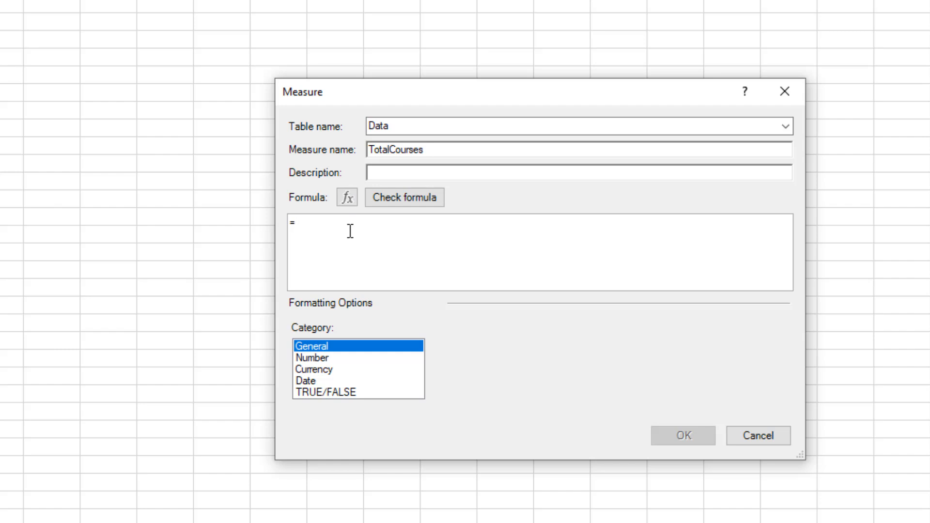
{"action": "scroll", "coordinate": [350, 235], "scroll_direction": "up", "scroll_amount": 4, "text": "ctrl"}
{"action": "type", "text": "cou"}
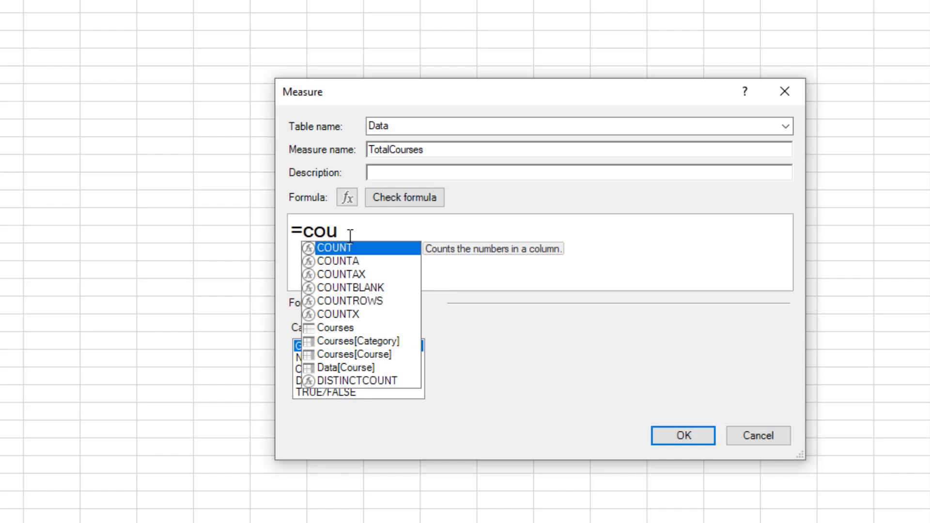
{"action": "double_click", "coordinate": [361, 302]}
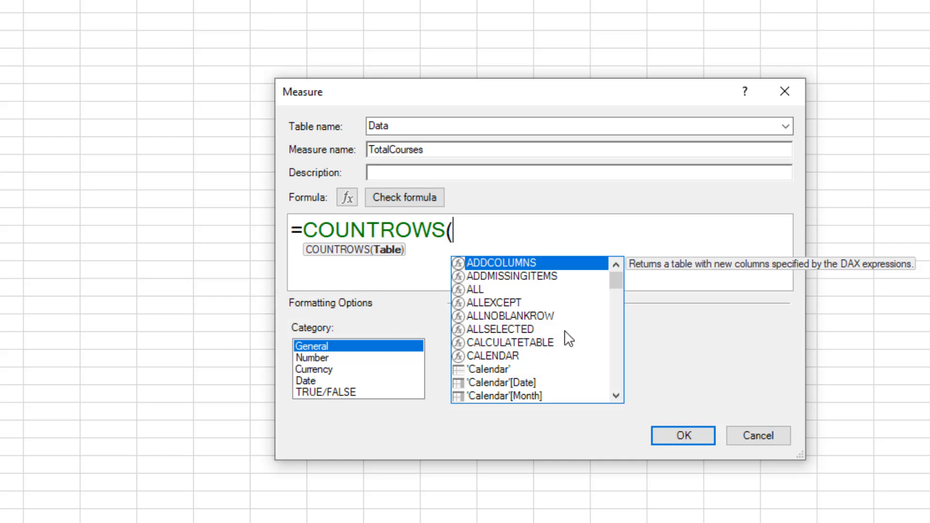
{"action": "left_click_drag", "start_coordinate": [615, 280], "coordinate": [614, 301]}
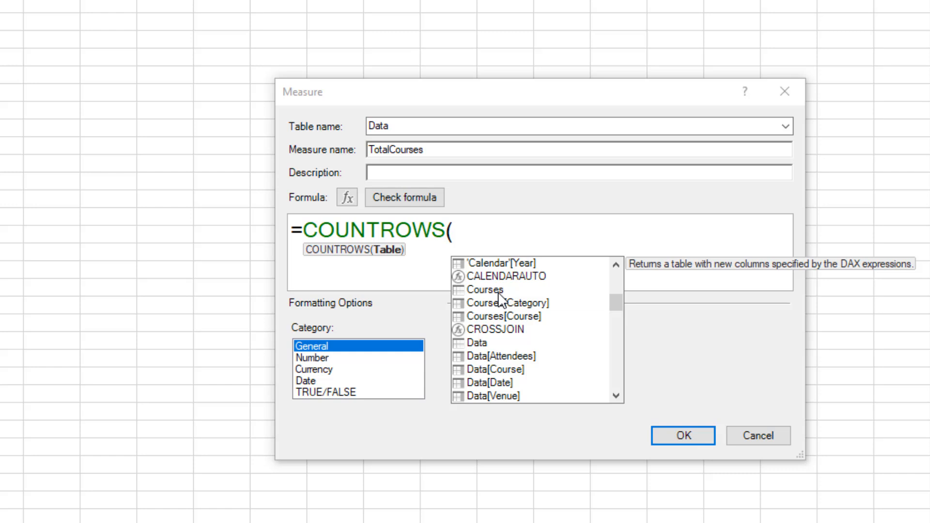
{"action": "double_click", "coordinate": [475, 342]}
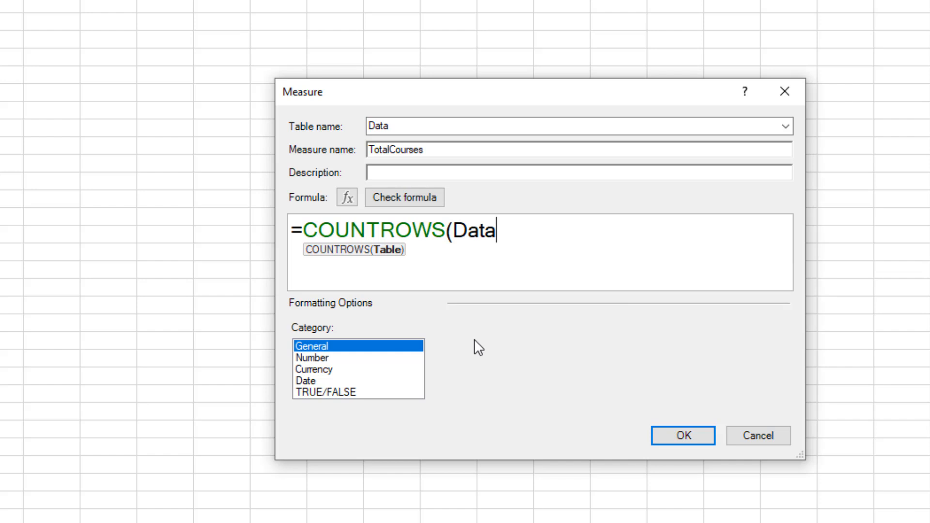
{"action": "type", "text": ")"}
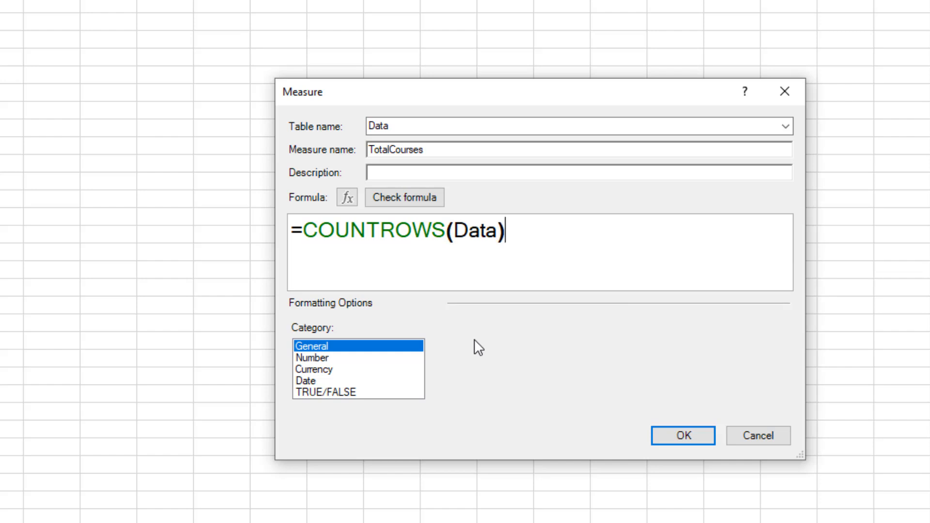
Step: Validate the TotalCourses formula and save the measure formatted as a Whole Number with a 1000 separator
{"action": "left_click", "coordinate": [431, 201]}
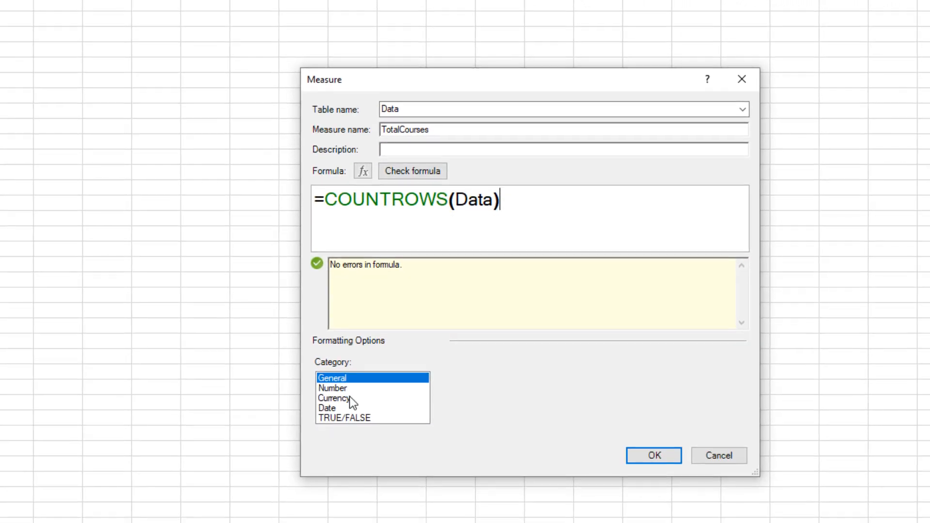
{"action": "left_click", "coordinate": [339, 388]}
{"action": "left_click", "coordinate": [600, 379]}
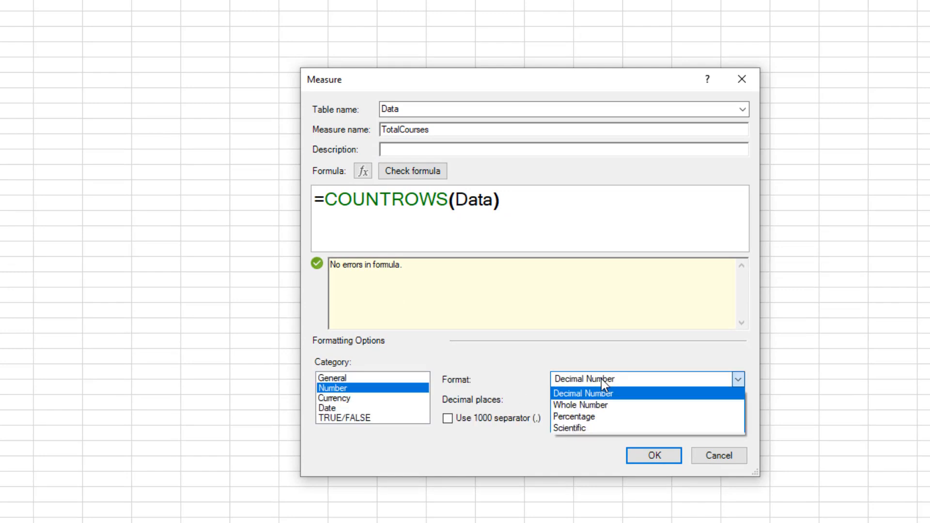
{"action": "left_click", "coordinate": [596, 405]}
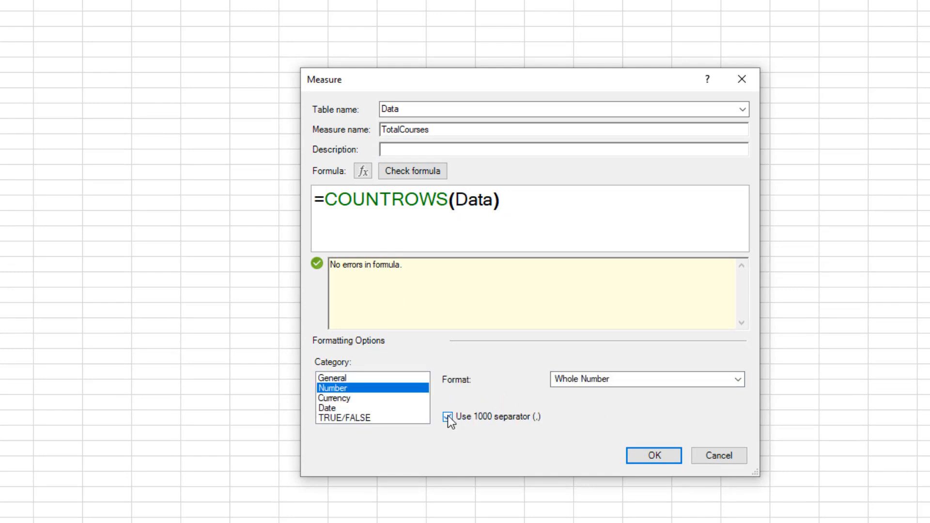
{"action": "left_click", "coordinate": [634, 454]}
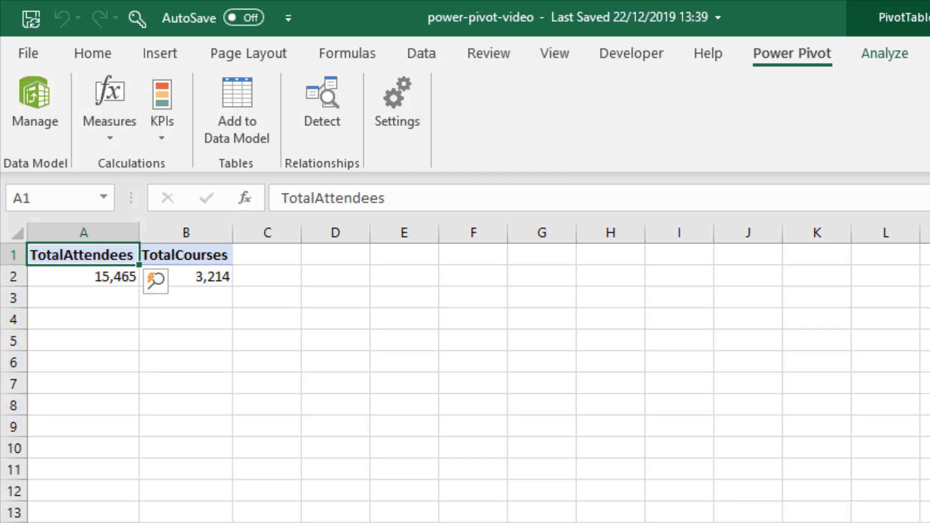
Step: Start a new measure in the Data table and name it AttendeesPrevYear
{"action": "left_click", "coordinate": [402, 323]}
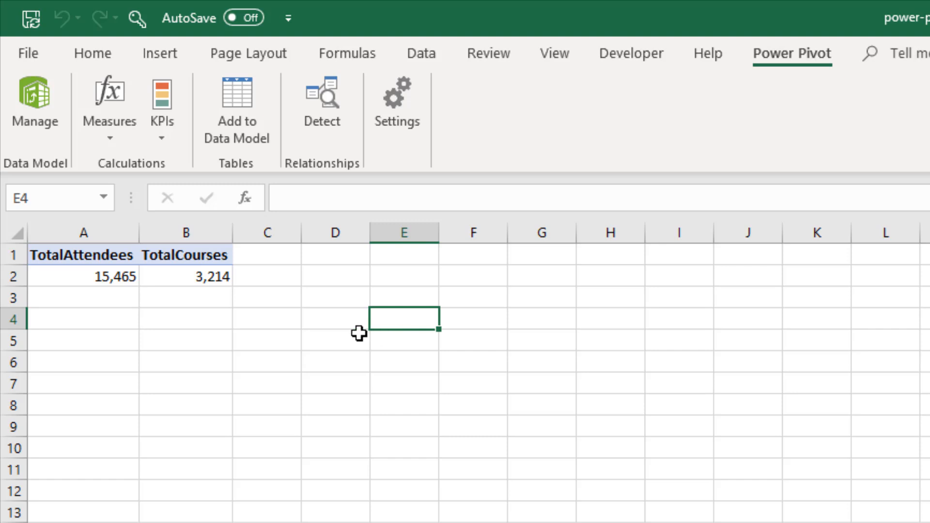
{"action": "left_click", "coordinate": [120, 137]}
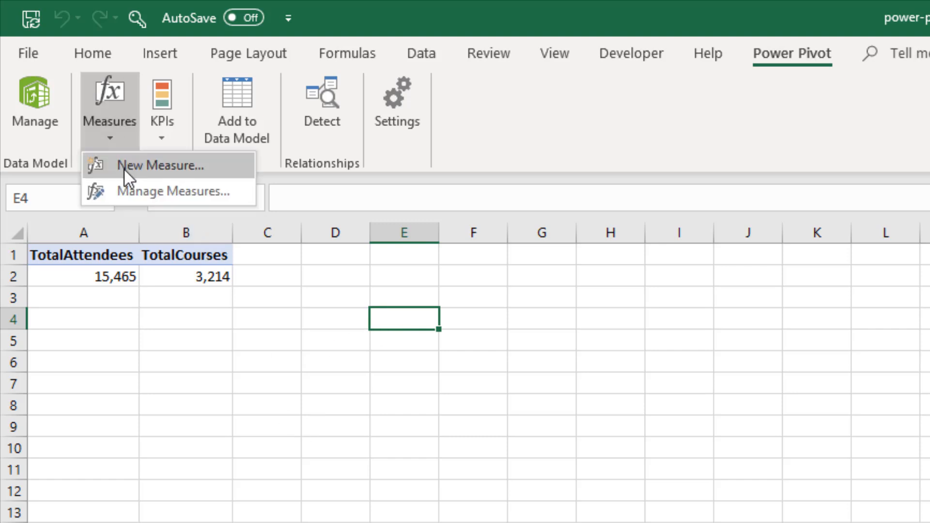
{"action": "left_click", "coordinate": [123, 167]}
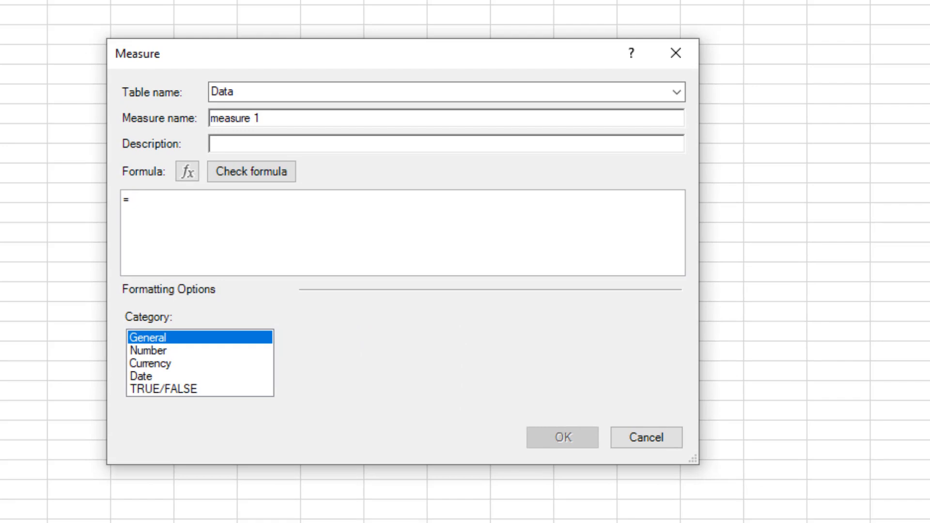
{"action": "left_click", "coordinate": [260, 118]}
{"action": "left_click_drag", "start_coordinate": [256, 116], "coordinate": [195, 116]}
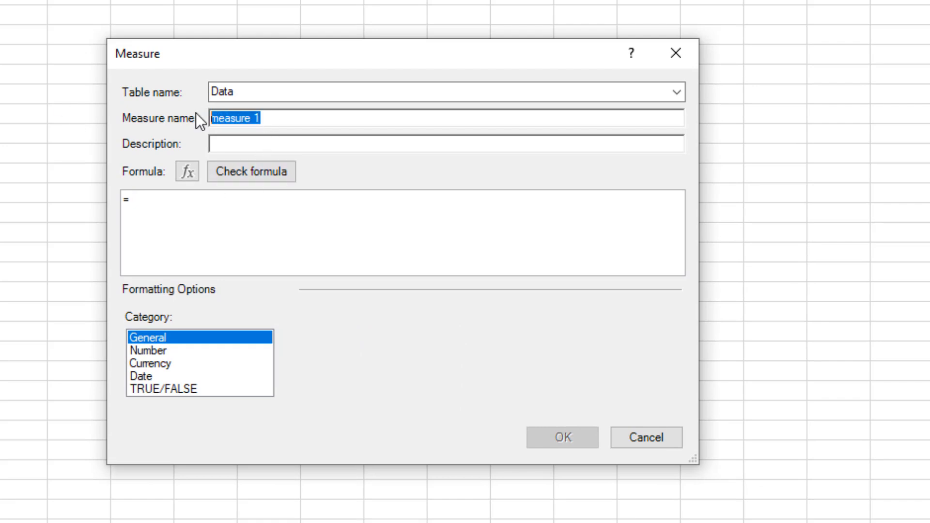
{"action": "type", "text": "Attendees"}
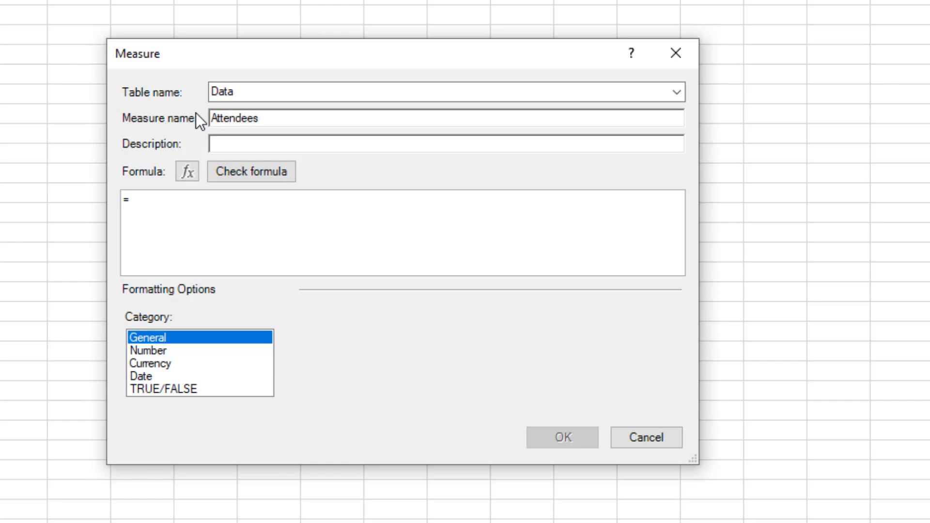
{"action": "type", "text": "PrevYear"}
Step: Enlarge the formula text and begin the AttendeesPrevYear formula with CALCULATE, using [TotalAttendees] as its expression
{"action": "left_click", "coordinate": [250, 234]}
{"action": "scroll", "coordinate": [251, 235], "scroll_direction": "up", "scroll_amount": 8}
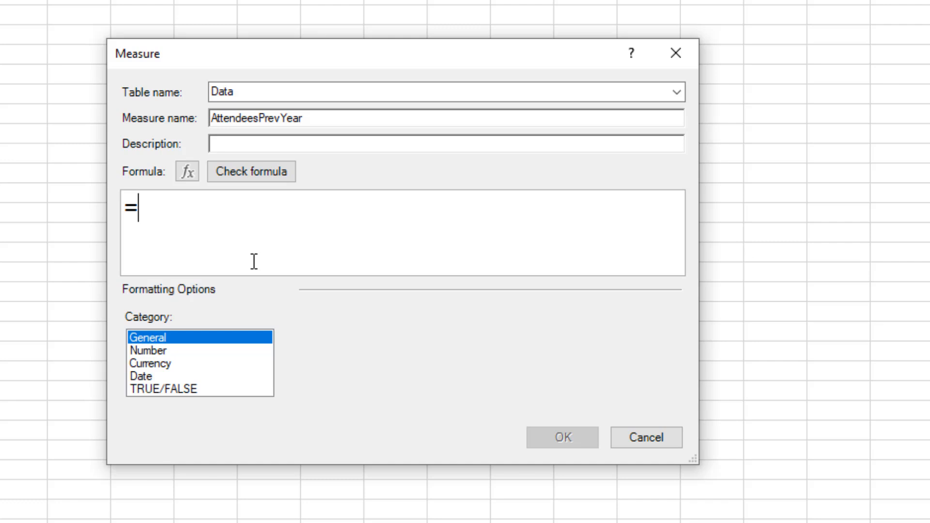
{"action": "type", "text": "c"}
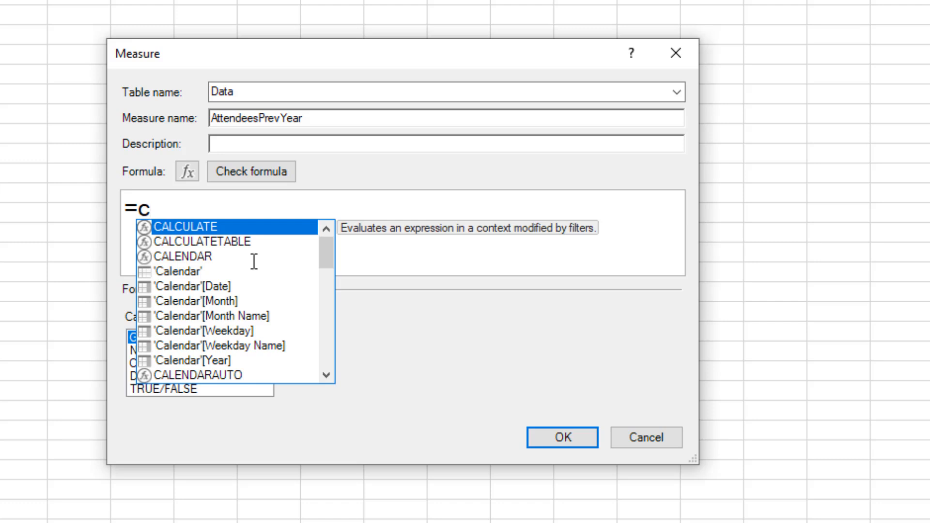
{"action": "type", "text": "al"}
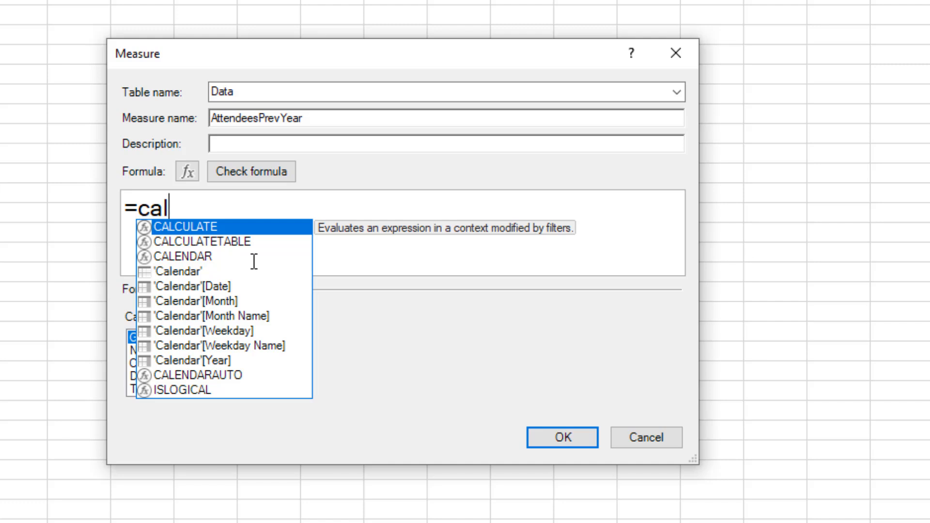
{"action": "double_click", "coordinate": [214, 228]}
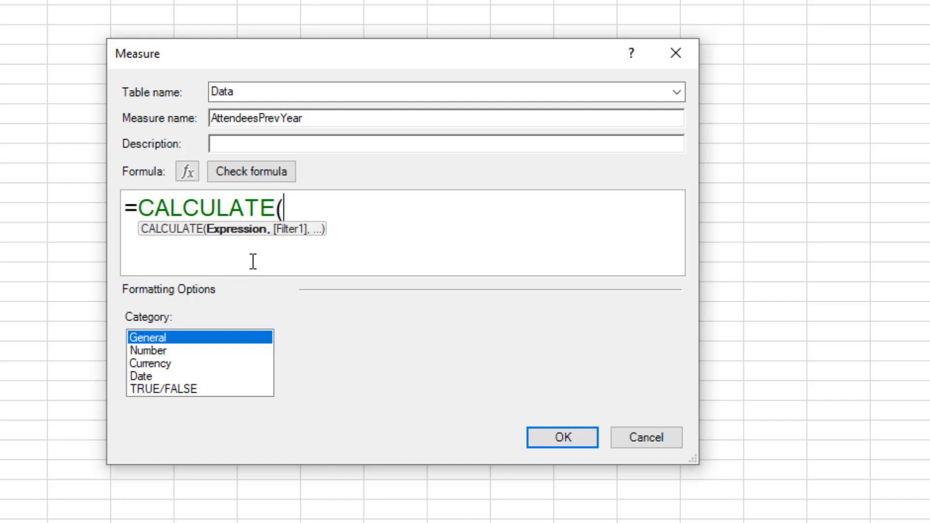
{"action": "type", "text": "tot"}
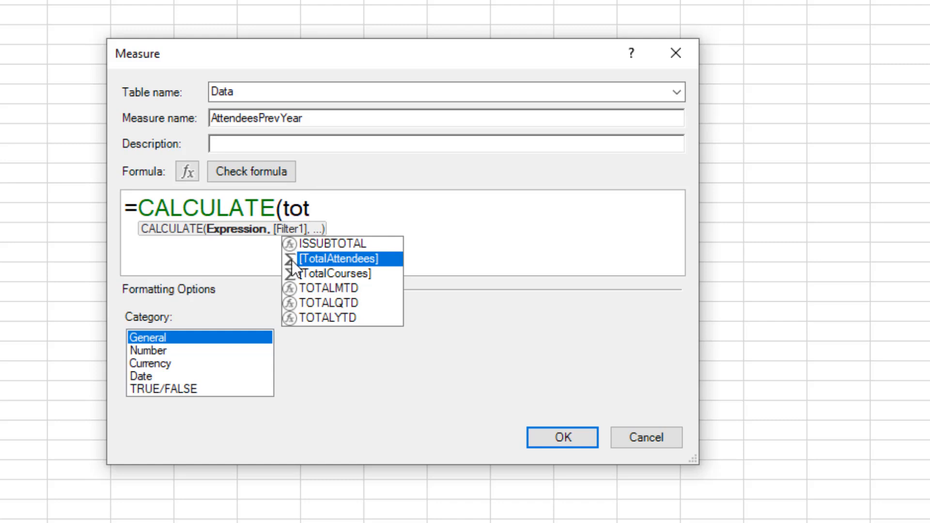
{"action": "double_click", "coordinate": [349, 260]}
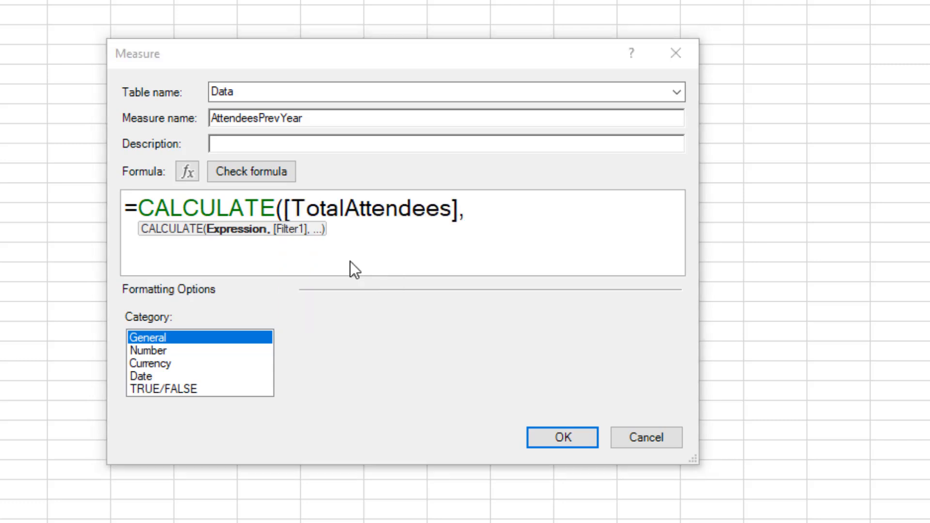
{"action": "type", "text": ","}
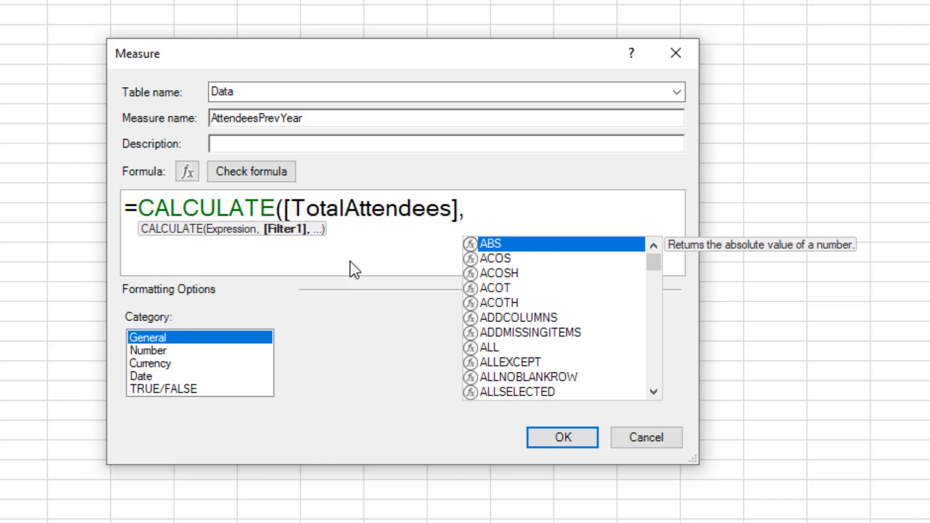
Step: Add DATEADD as the CALCULATE filter, with 'Calendar'[Date] as its dates argument
{"action": "type", "text": "d"}
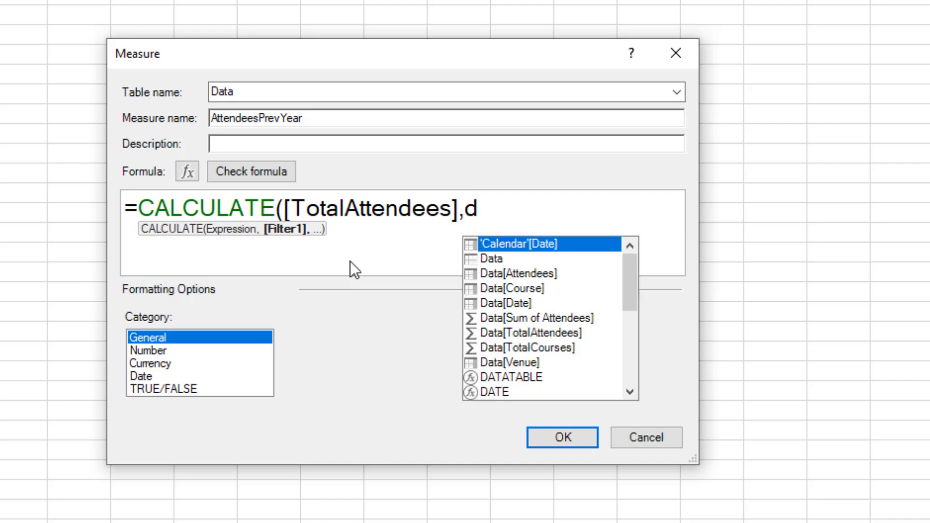
{"action": "type", "text": "a"}
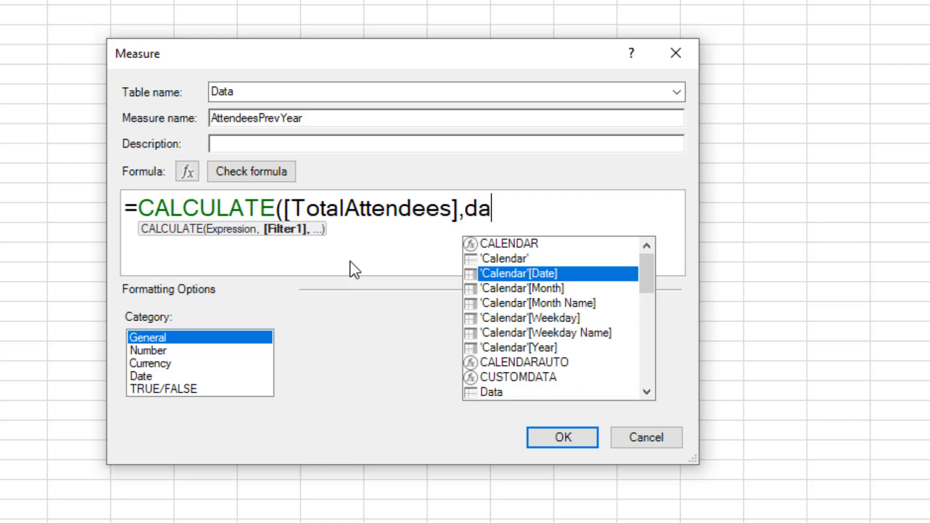
{"action": "type", "text": "te"}
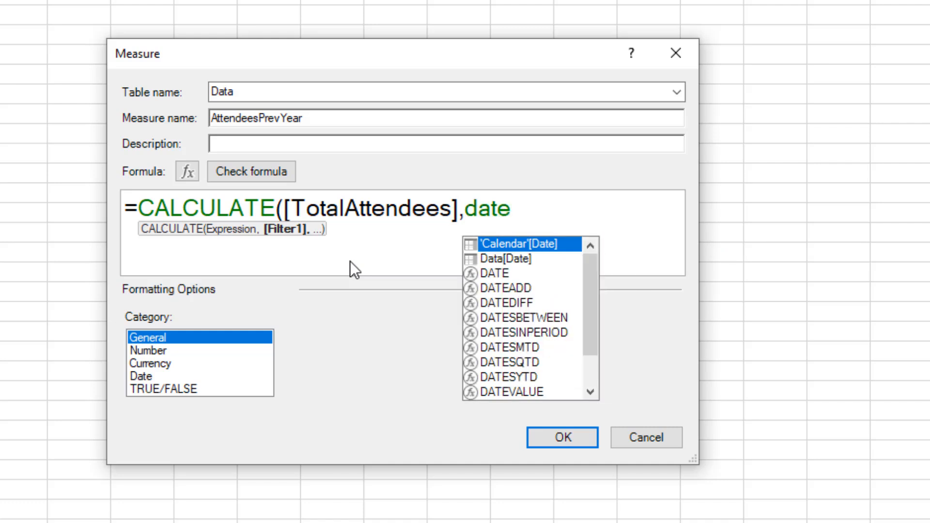
{"action": "double_click", "coordinate": [504, 287]}
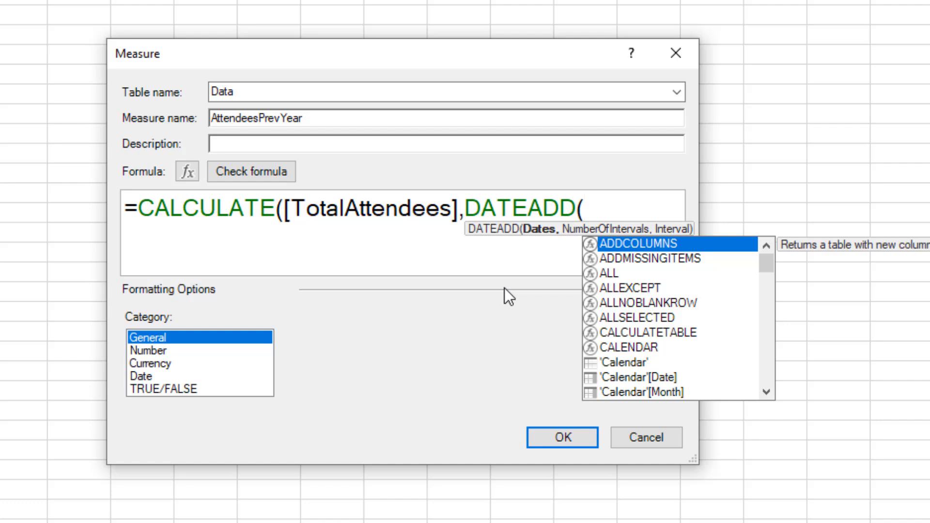
{"action": "type", "text": "cal"}
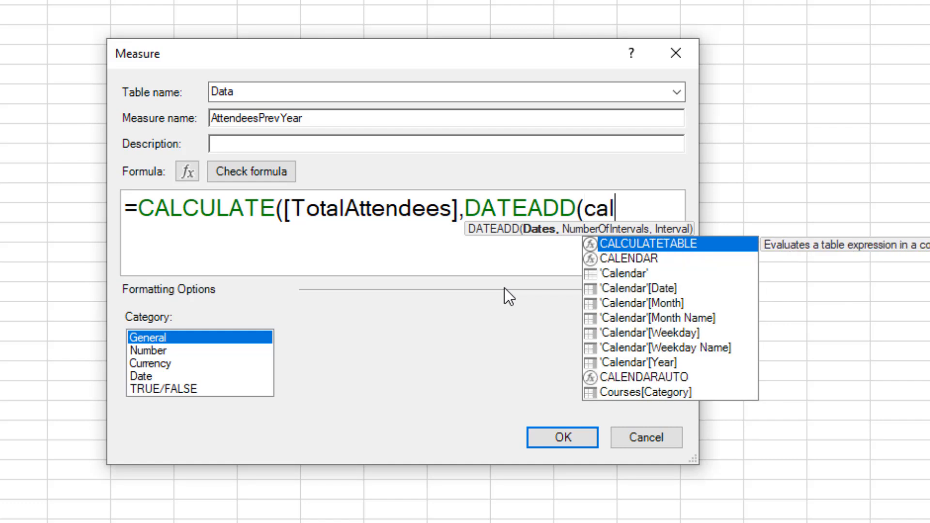
{"action": "key", "text": "Down"}
{"action": "key", "text": "Down"}
{"action": "key", "text": "Down"}
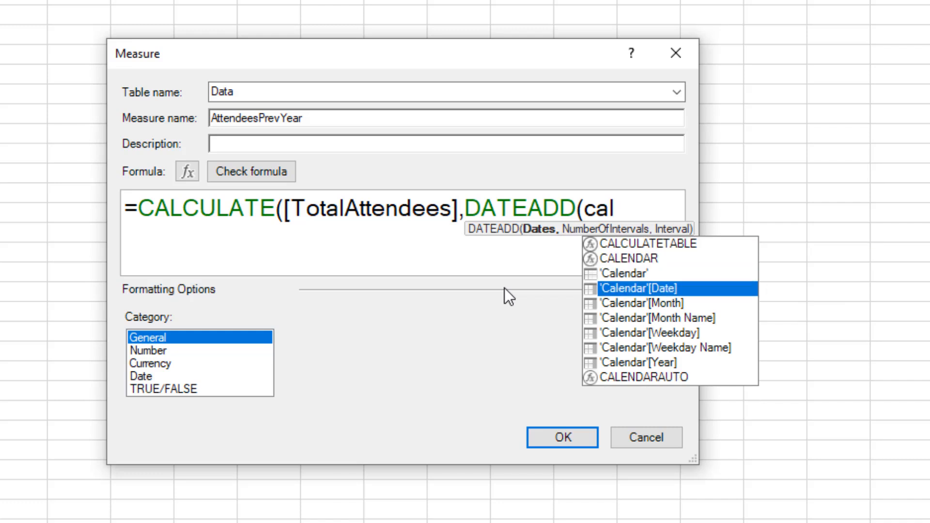
{"action": "key", "text": "Tab"}
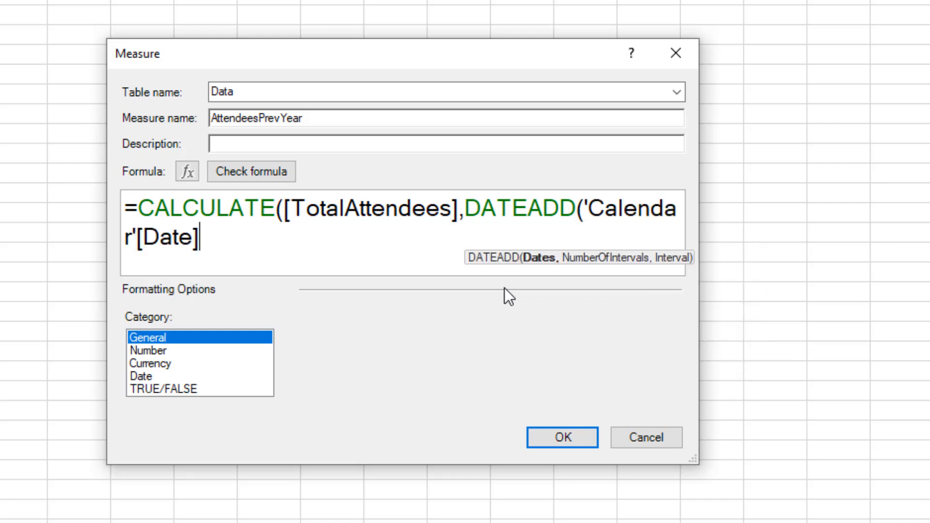
Step: Complete the DATEADD arguments with -1 interval and YEAR, and close both functions' parentheses
{"action": "type", "text": ","}
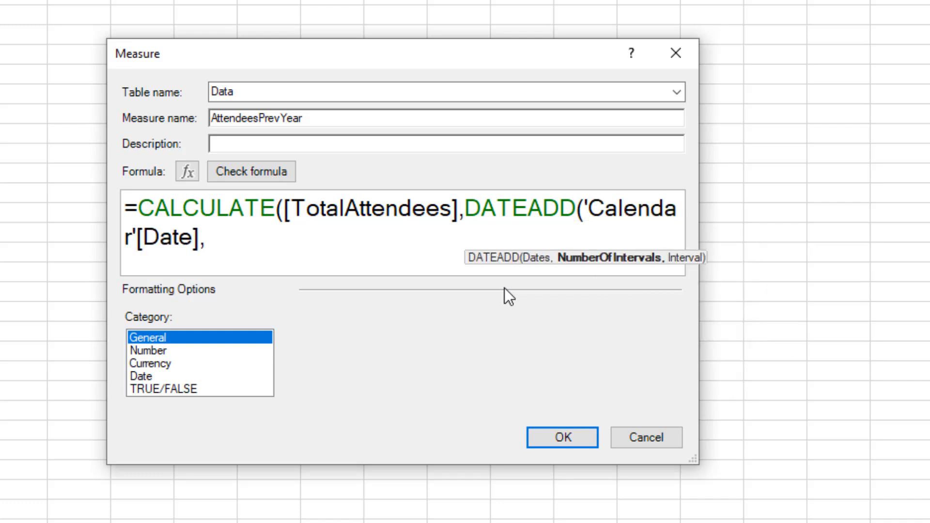
{"action": "type", "text": "-1,"}
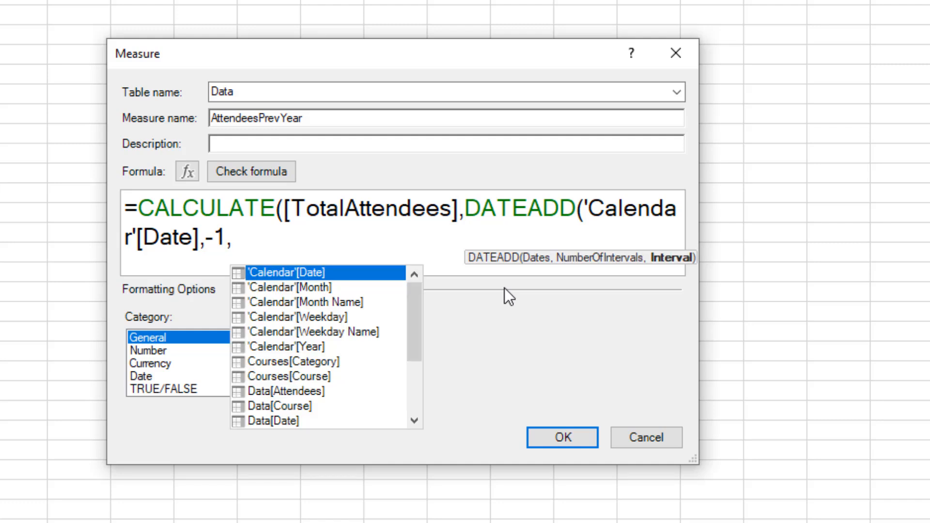
{"action": "type", "text": "yea"}
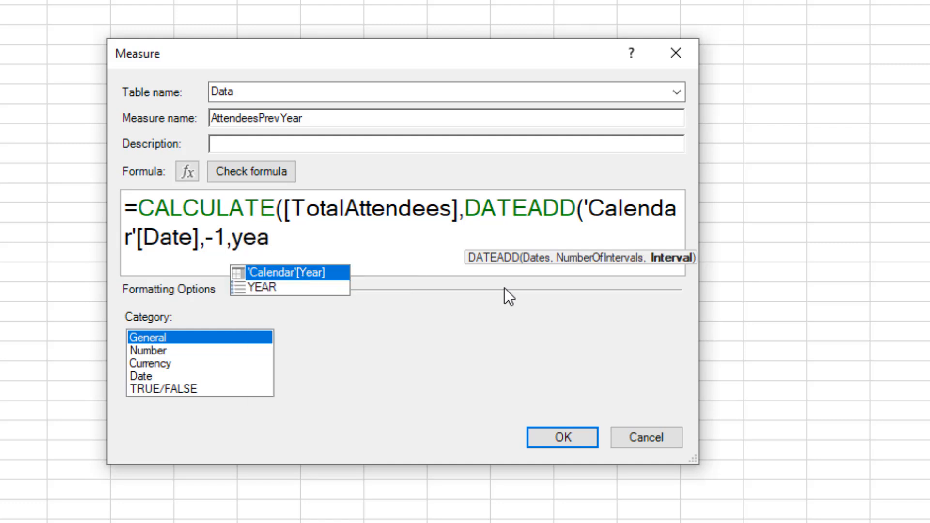
{"action": "double_click", "coordinate": [272, 289]}
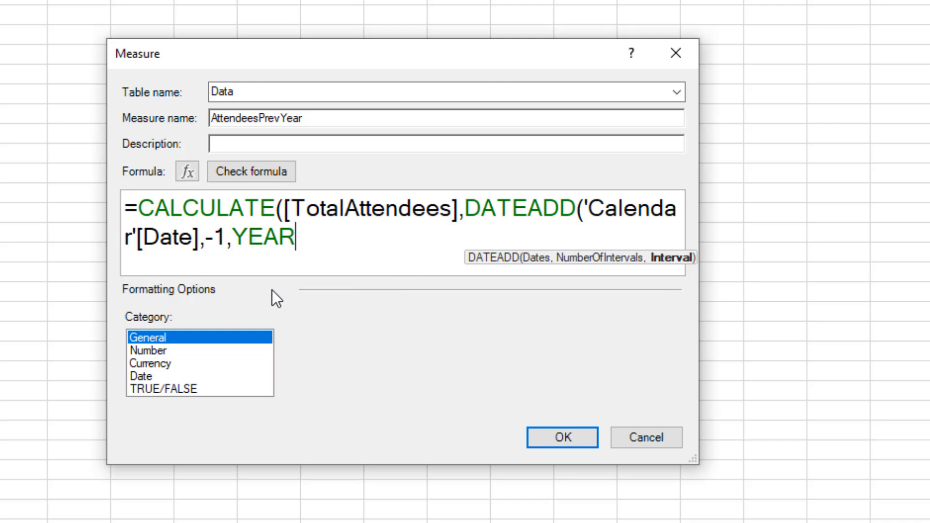
{"action": "type", "text": ")"}
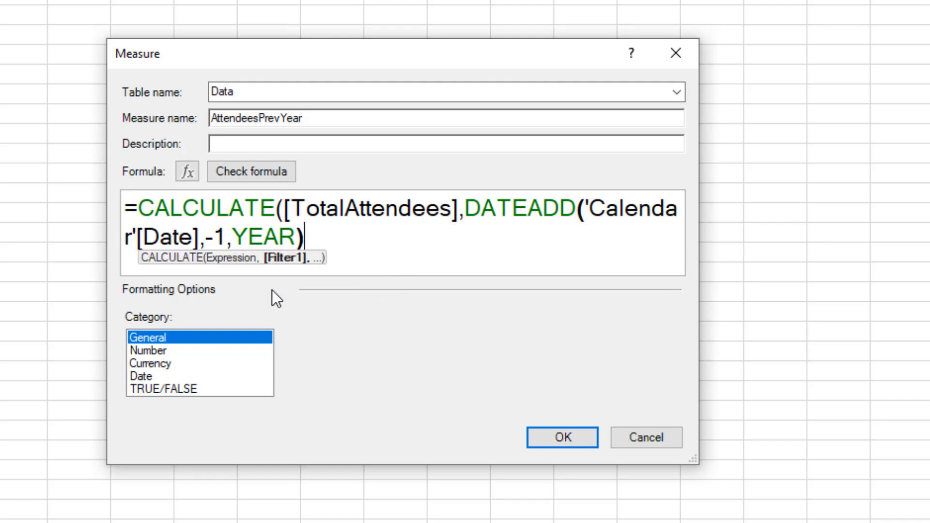
{"action": "type", "text": ")"}
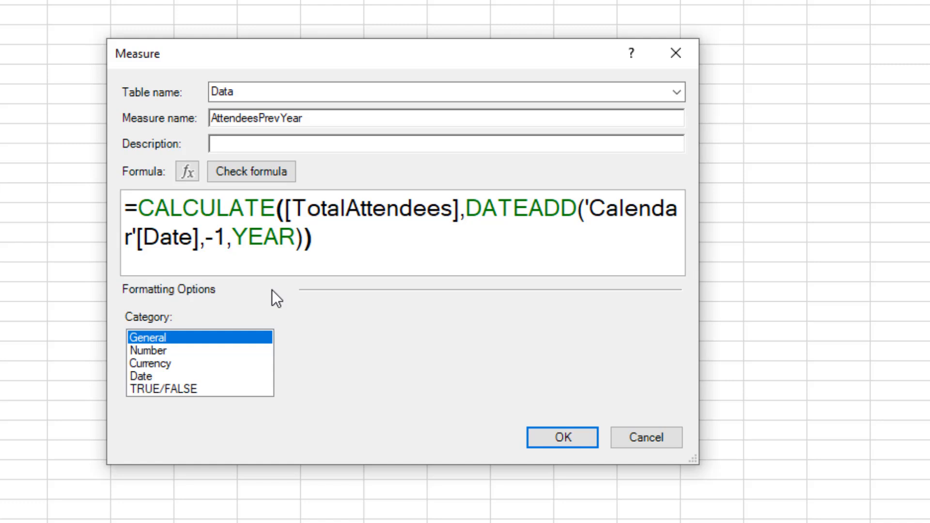
Step: Check the AttendeesPrevYear formula, format the measure as a whole number with a thousands separator, and save it
{"action": "left_click", "coordinate": [287, 173]}
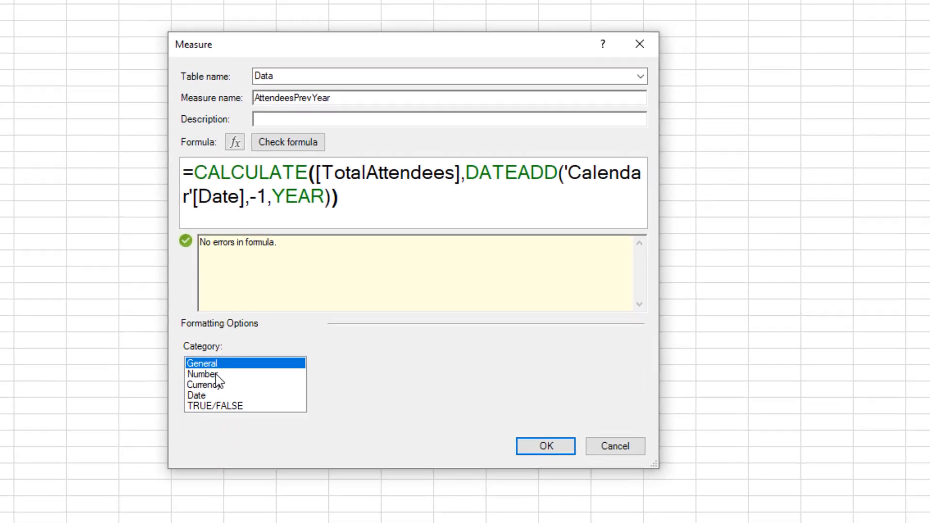
{"action": "left_click", "coordinate": [165, 450]}
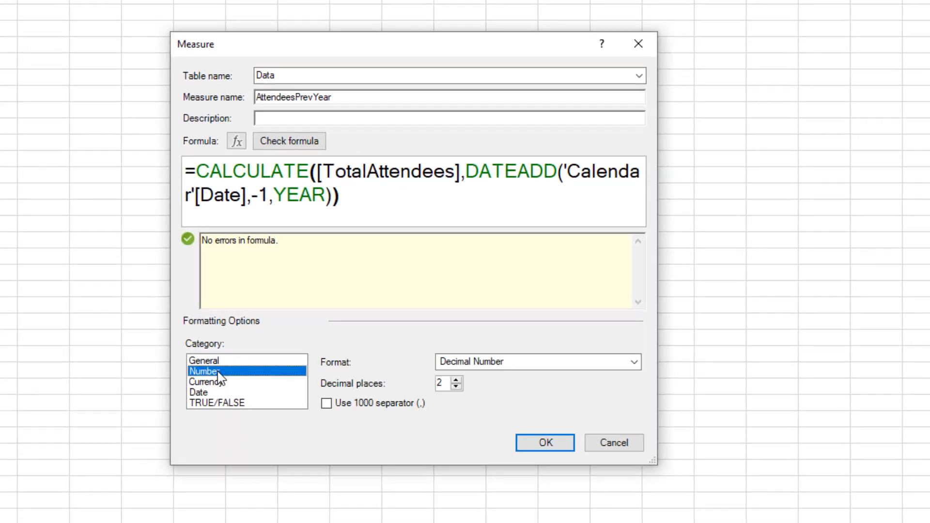
{"action": "left_click", "coordinate": [455, 363]}
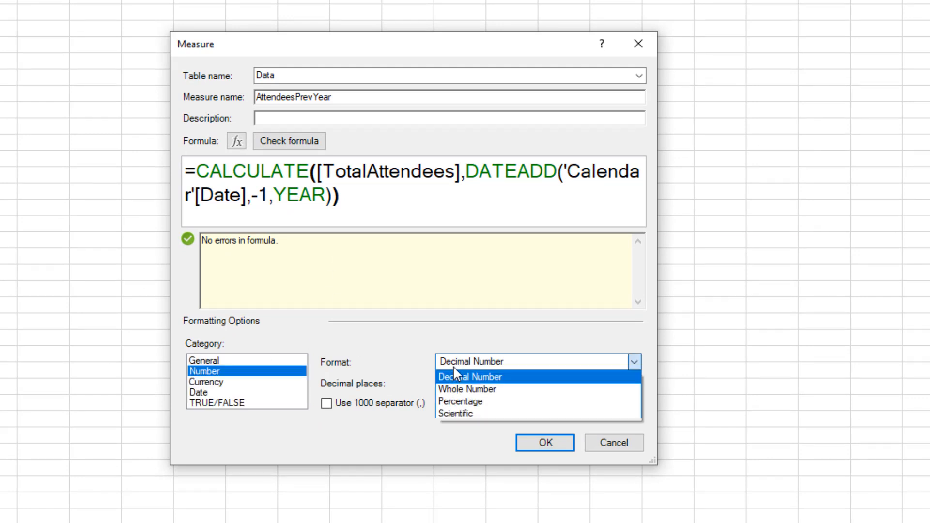
{"action": "left_click", "coordinate": [454, 390]}
{"action": "left_click", "coordinate": [327, 402]}
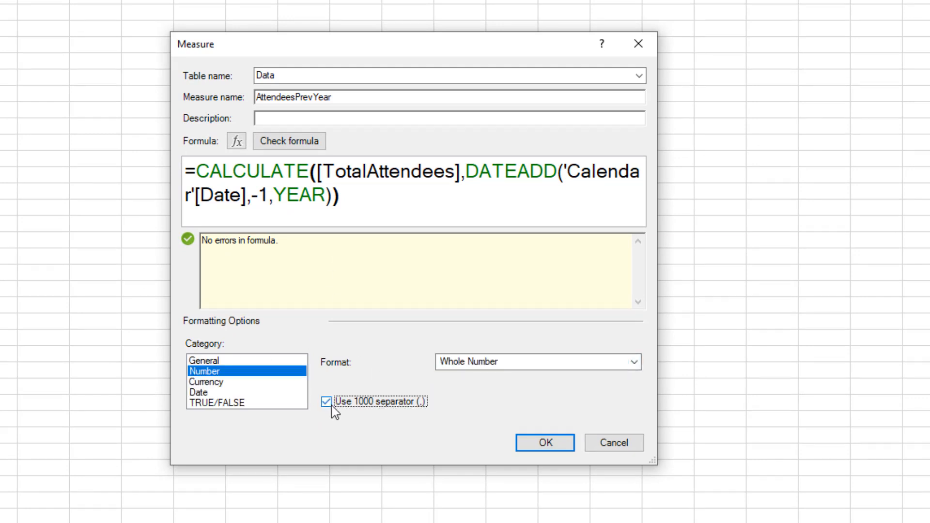
{"action": "left_click", "coordinate": [544, 442]}
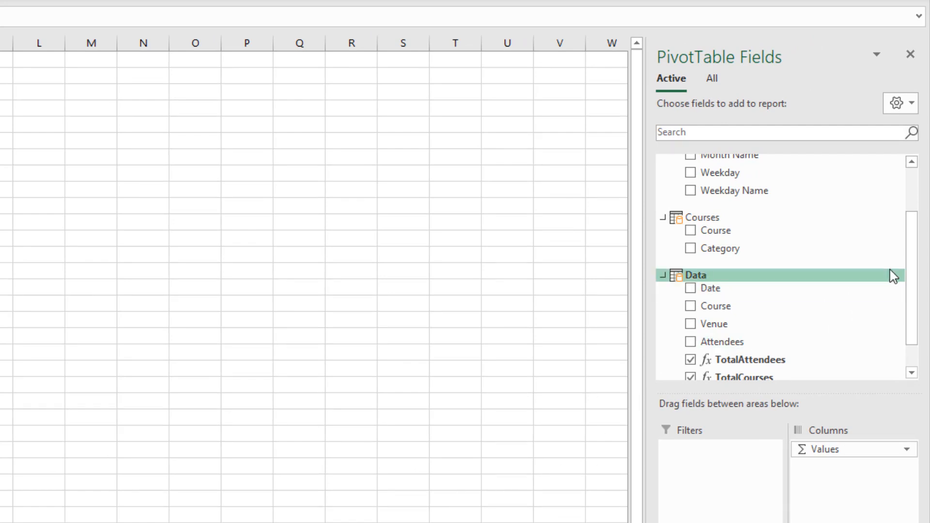
{"action": "scroll", "coordinate": [902, 330], "scroll_direction": "down", "scroll_amount": 1}
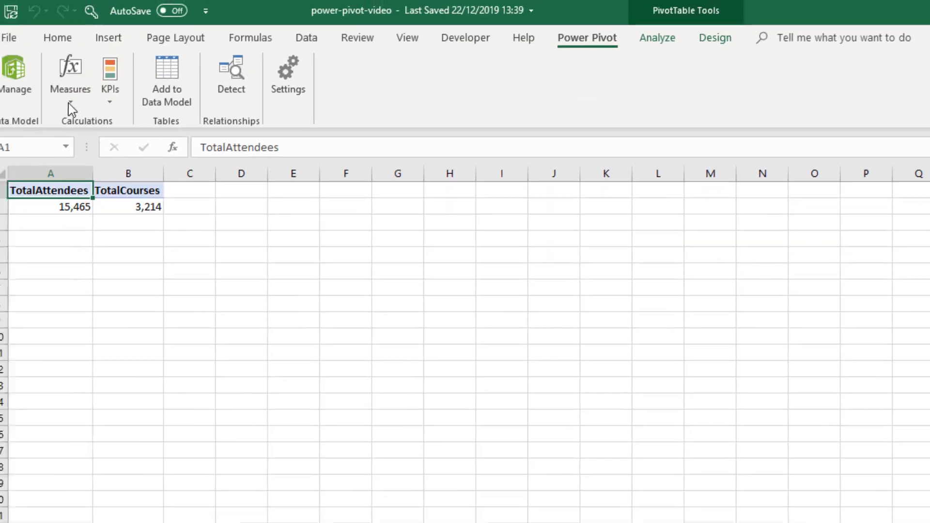
Step: Start a new measure in the Data table and name it AttendeesDiffPrevYear
{"action": "left_click", "coordinate": [71, 102]}
{"action": "left_click", "coordinate": [91, 129]}
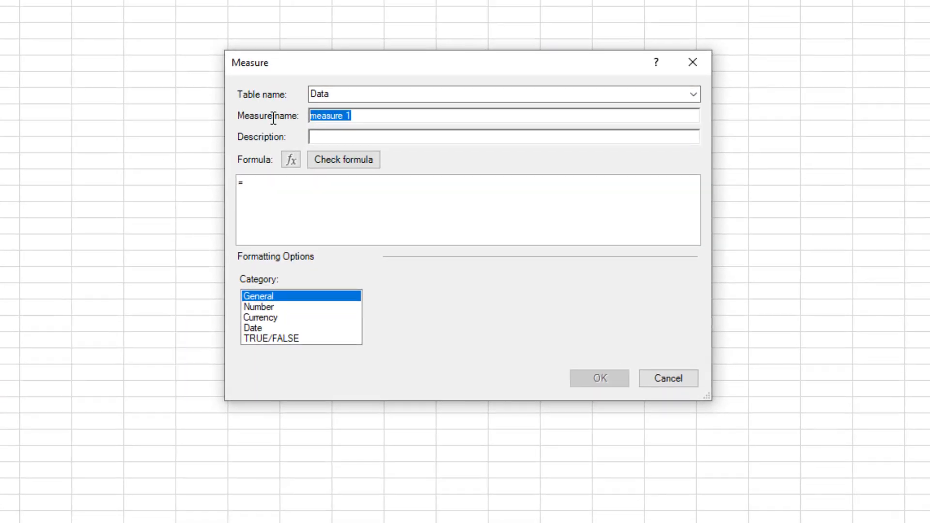
{"action": "type", "text": "Atten"}
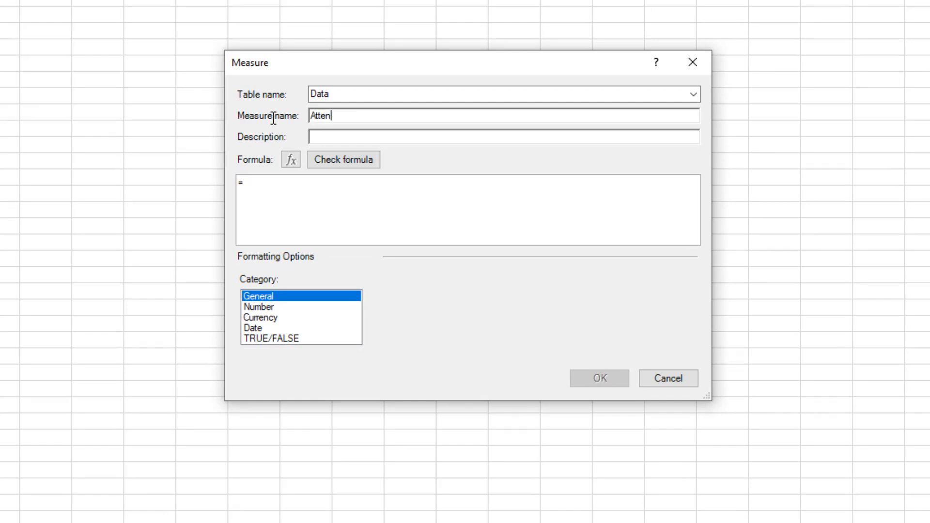
{"action": "type", "text": "deesDiffPrevYear"}
Step: Enter the AttendeesDiffPrevYear formula as =[TotalAttendees]-[AttendeesPrevYear]
{"action": "left_click", "coordinate": [319, 222]}
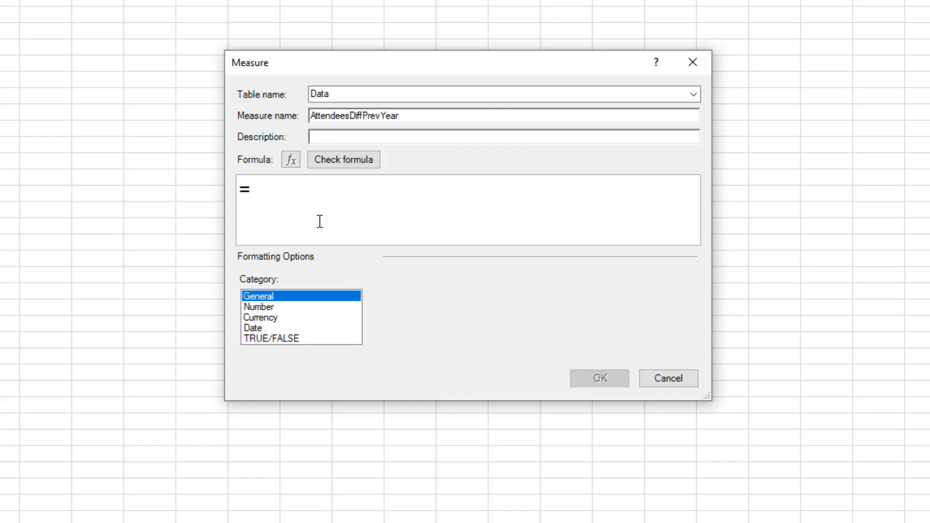
{"action": "type", "text": "tt"}
{"action": "key", "text": "BackSpace"}
{"action": "type", "text": "ot"}
{"action": "key", "text": "Tab"}
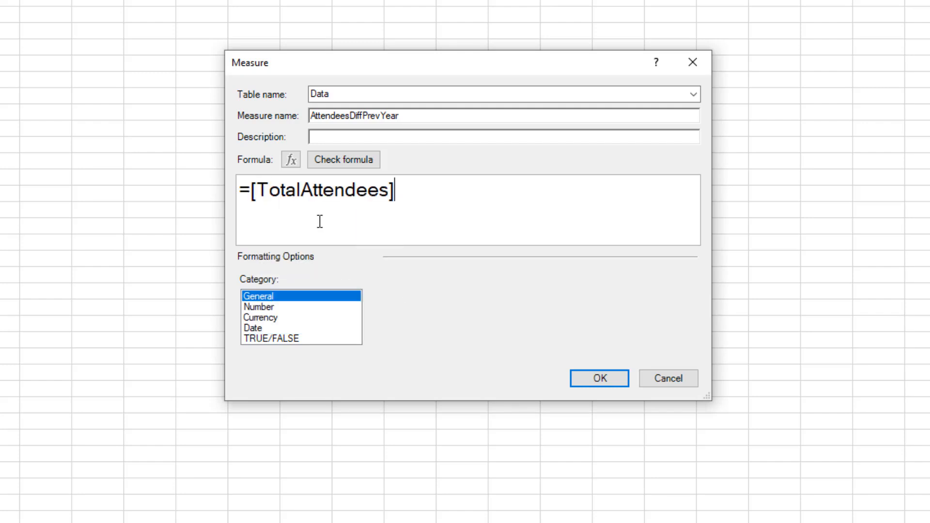
{"action": "type", "text": "-atten"}
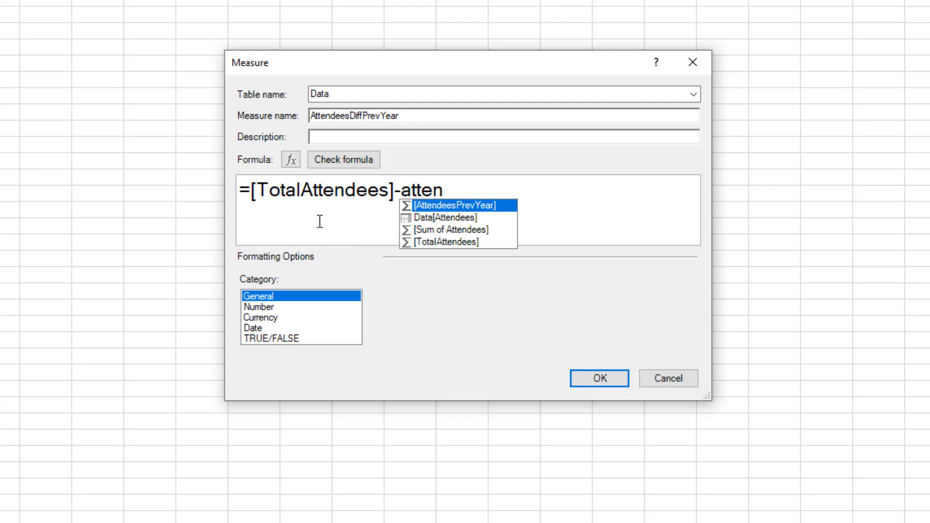
{"action": "left_click", "coordinate": [462, 211]}
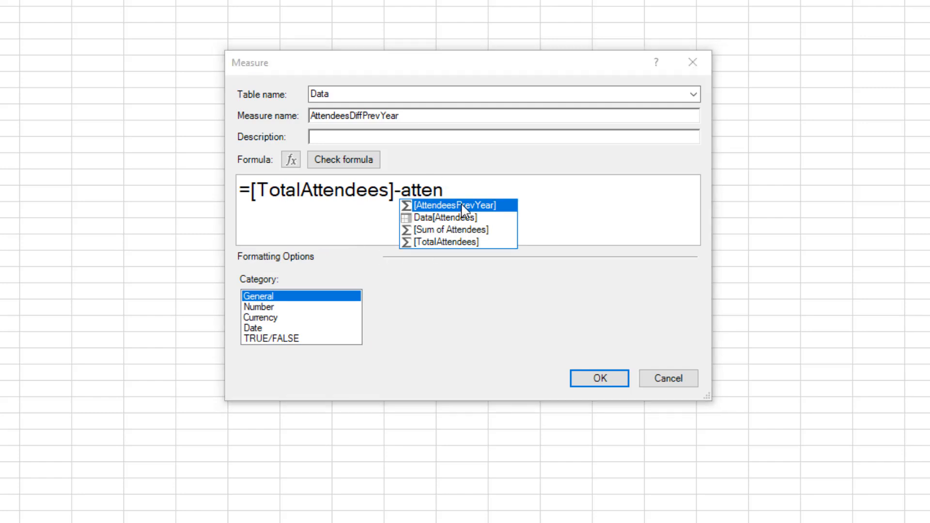
{"action": "double_click", "coordinate": [462, 209]}
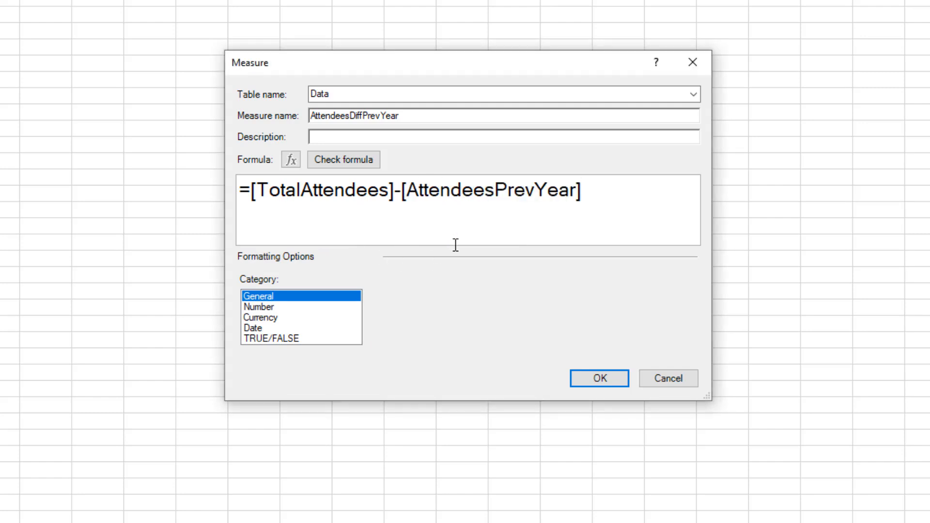
Step: Check the AttendeesDiffPrevYear formula, format the measure as a whole number with a thousands separator, and save it
{"action": "left_click", "coordinate": [355, 164]}
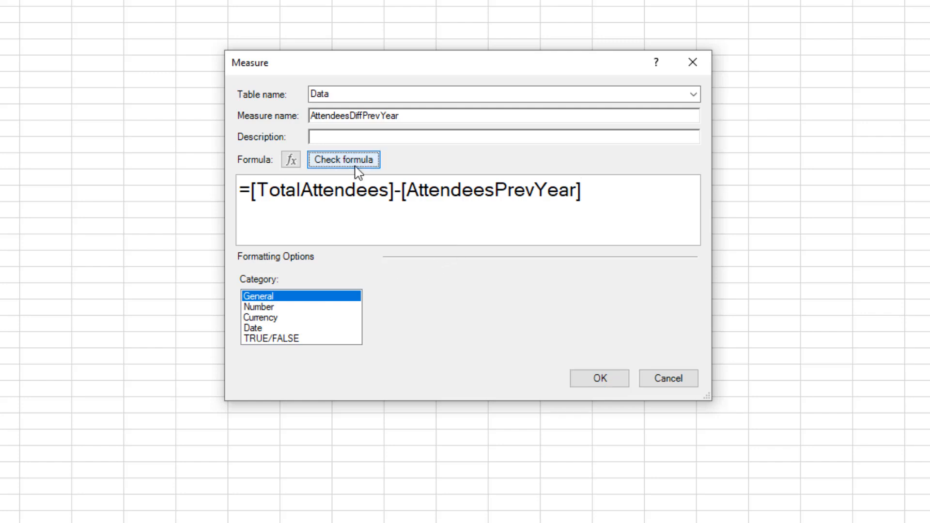
{"action": "left_click", "coordinate": [270, 387]}
{"action": "left_click", "coordinate": [496, 381]}
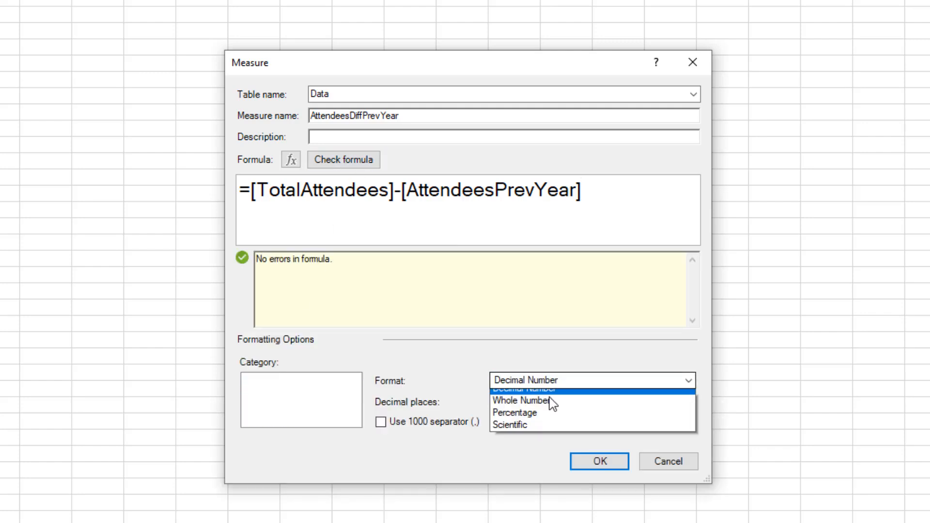
{"action": "left_click", "coordinate": [553, 383]}
{"action": "left_click", "coordinate": [553, 383]}
{"action": "left_click", "coordinate": [552, 409]}
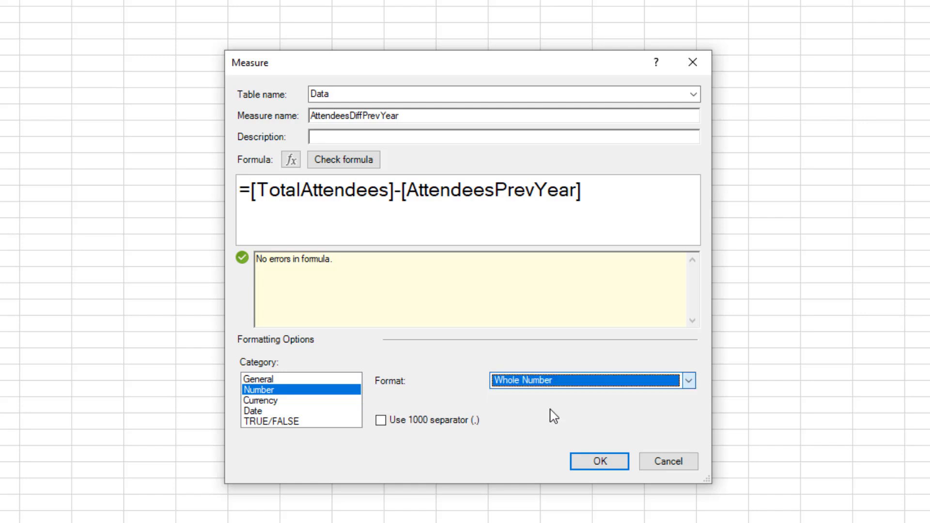
{"action": "left_click", "coordinate": [381, 421]}
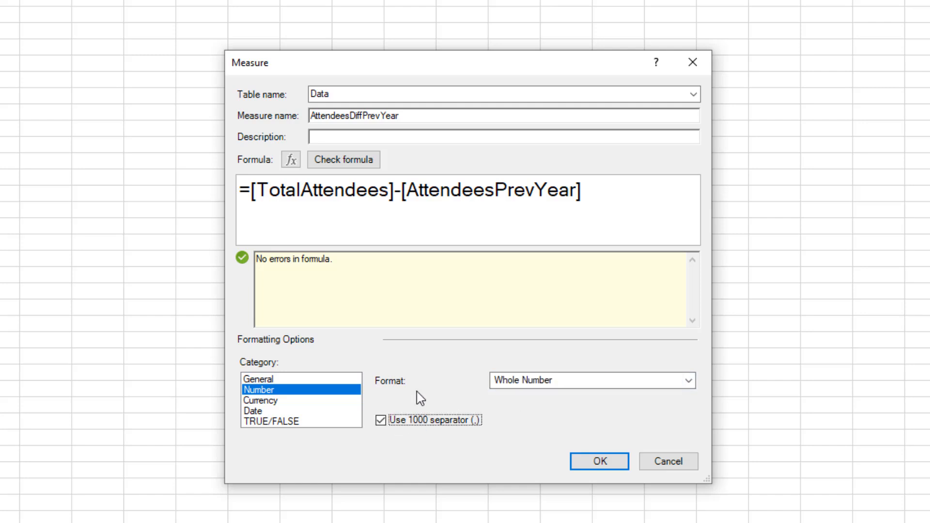
{"action": "left_click", "coordinate": [599, 461]}
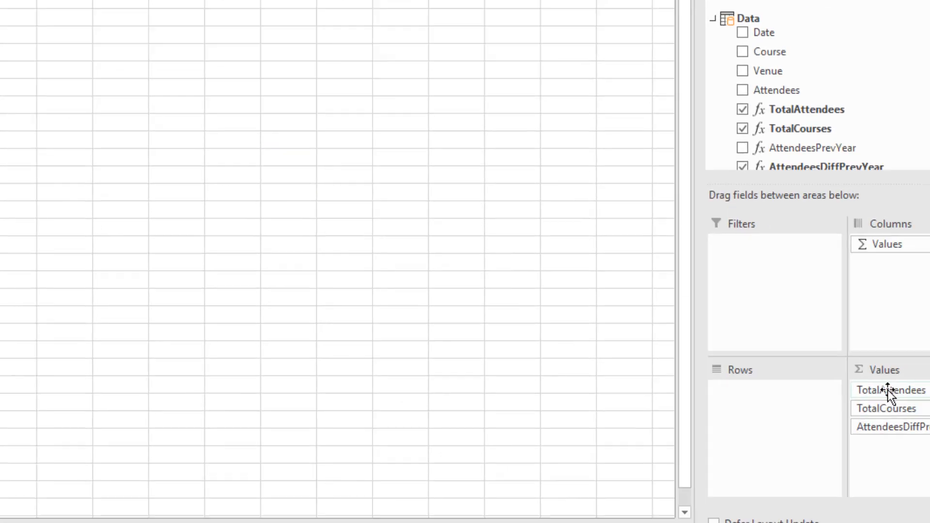
Step: Clear the PivotTable's values by removing TotalAttendees, TotalCourses and AttendeesDiffPrevYear
{"action": "left_click_drag", "start_coordinate": [890, 392], "coordinate": [591, 347]}
{"action": "left_click_drag", "start_coordinate": [927, 389], "coordinate": [674, 381]}
{"action": "left_click_drag", "start_coordinate": [605, 343], "coordinate": [579, 326]}
{"action": "left_click_drag", "start_coordinate": [838, 359], "coordinate": [434, 295]}
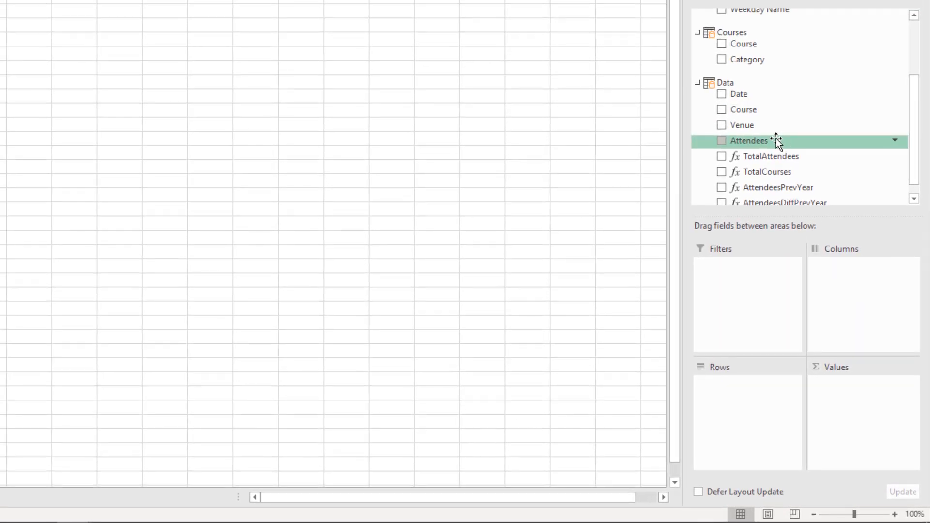
Step: Lay out the PivotTable with Course from the Courses table in rows and TotalAttendees and AttendeesPrevYear as values
{"action": "left_click_drag", "start_coordinate": [759, 40], "coordinate": [725, 393]}
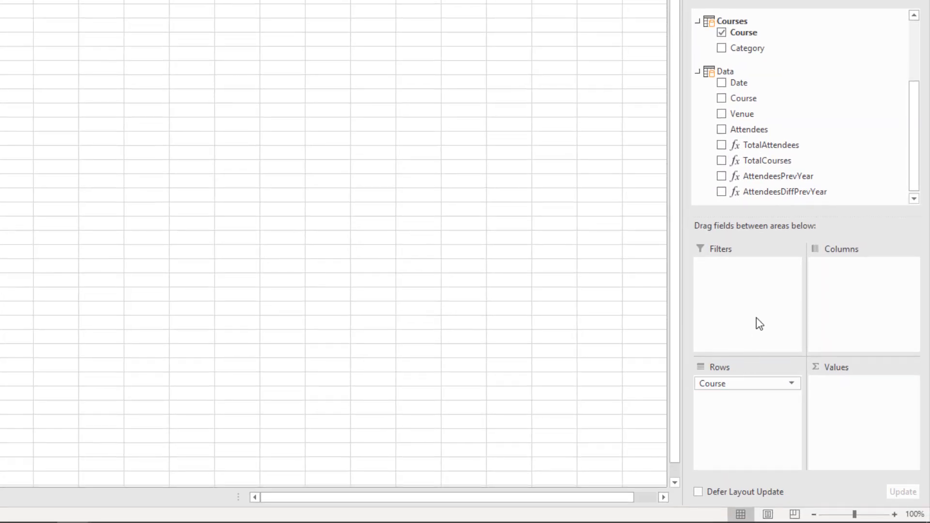
{"action": "left_click_drag", "start_coordinate": [763, 144], "coordinate": [848, 409]}
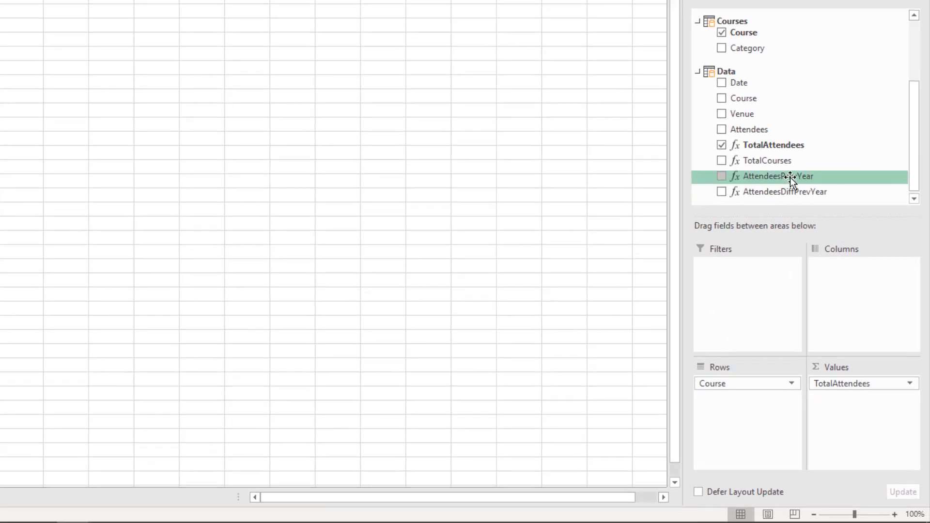
{"action": "left_click_drag", "start_coordinate": [789, 177], "coordinate": [847, 424]}
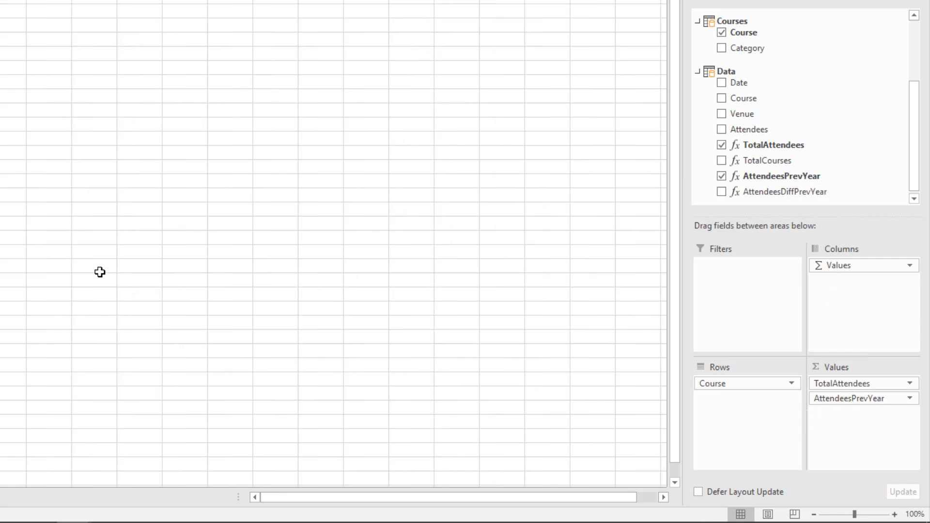
Step: Replace Course in the PivotTable rows with Year from the Calendar table
{"action": "left_click_drag", "start_coordinate": [753, 386], "coordinate": [598, 345]}
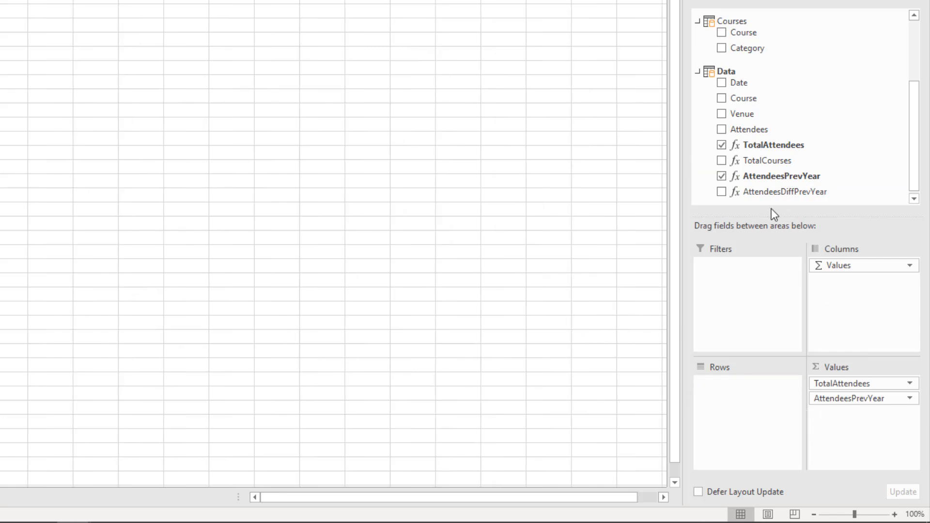
{"action": "left_click_drag", "start_coordinate": [914, 94], "coordinate": [917, 56]}
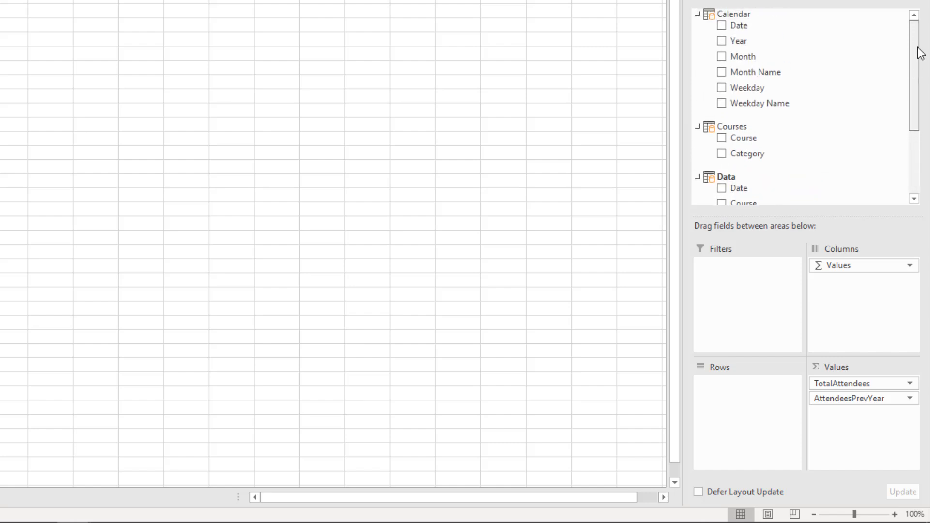
{"action": "left_click_drag", "start_coordinate": [758, 40], "coordinate": [741, 394]}
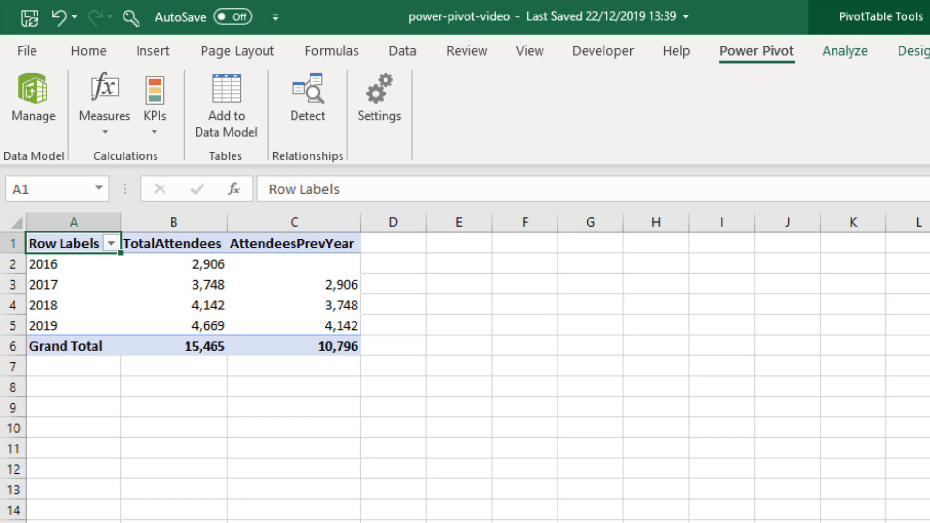
Step: Start a new measure in the Data table and name it Attendees%DiffPrevYear
{"action": "left_click", "coordinate": [618, 494]}
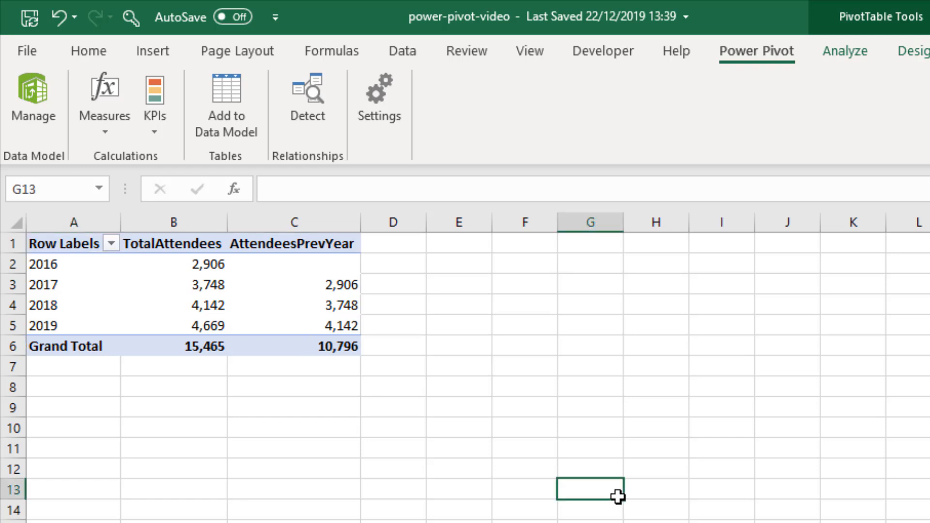
{"action": "left_click", "coordinate": [113, 131]}
{"action": "left_click", "coordinate": [116, 156]}
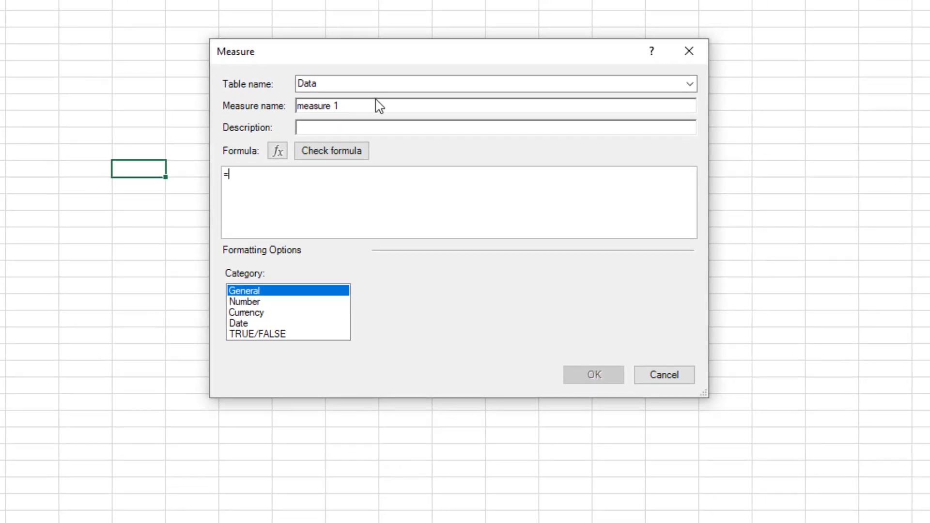
{"action": "left_click_drag", "start_coordinate": [378, 105], "coordinate": [253, 106]}
{"action": "type", "text": "Attendees%DiffPrevYear"}
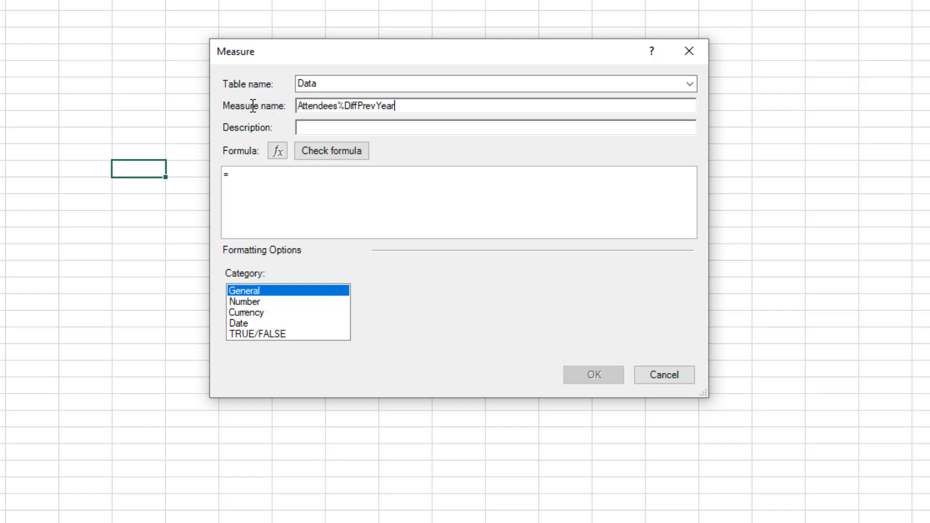
Step: Begin the Attendees%DiffPrevYear formula with DIVIDE, using [AttendeesDiffPrevYear] as the numerator and [AttendeesPrevYear] as the denominator
{"action": "left_click", "coordinate": [260, 184]}
{"action": "type", "text": "div"}
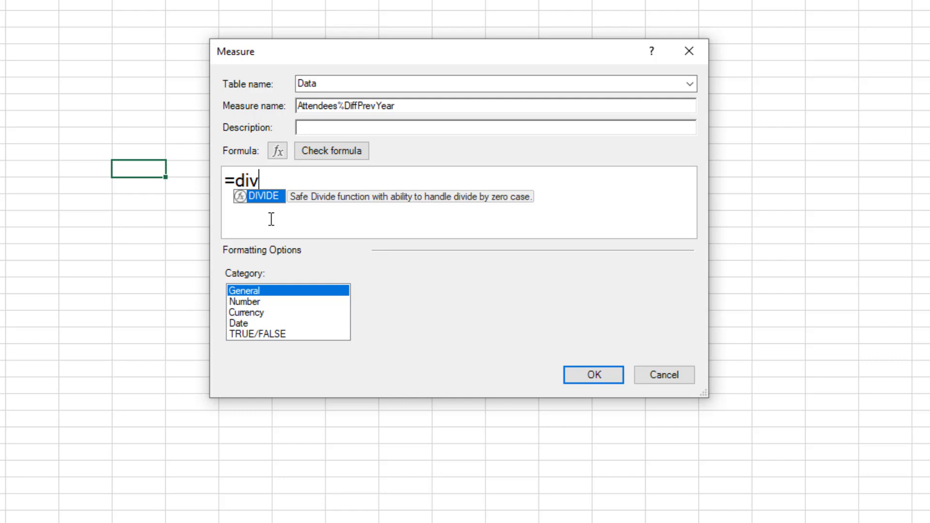
{"action": "key", "text": "Tab"}
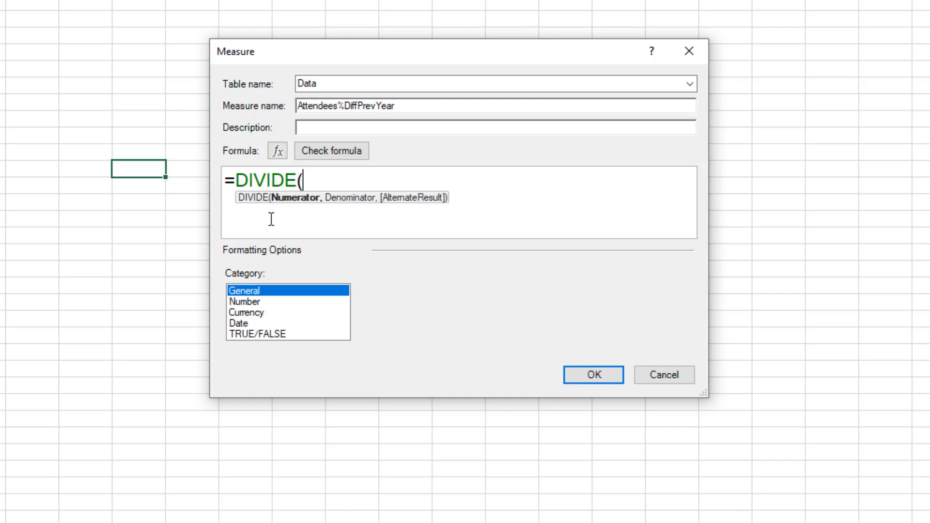
{"action": "type", "text": "att"}
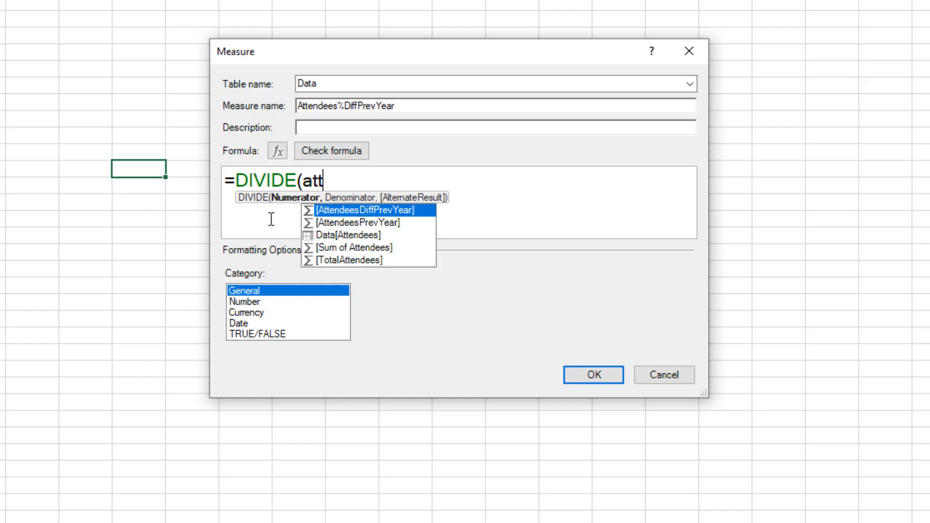
{"action": "key", "text": "Tab"}
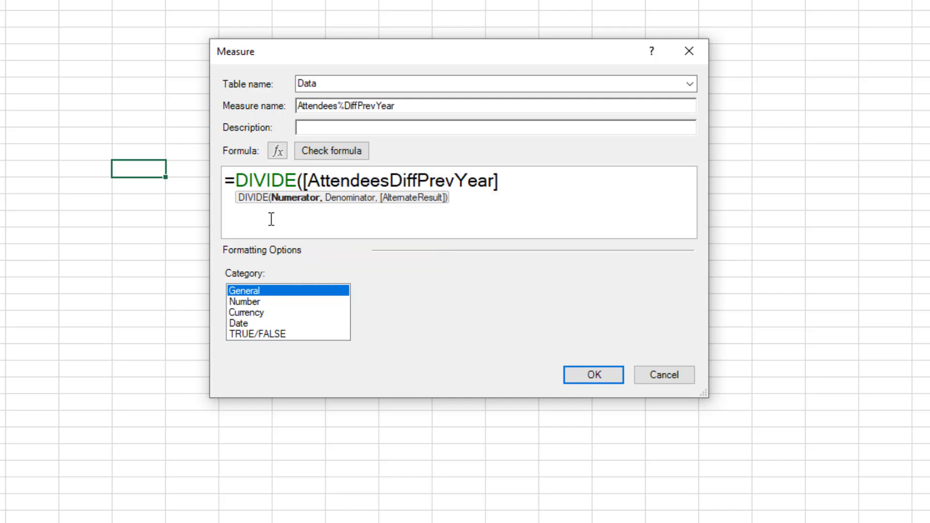
{"action": "type", "text": ","}
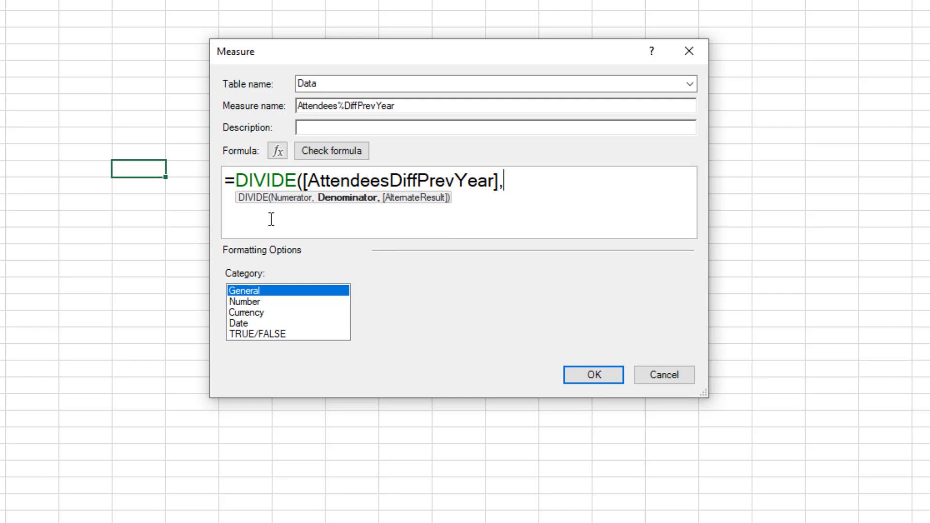
{"action": "type", "text": "att"}
{"action": "key", "text": "Down"}
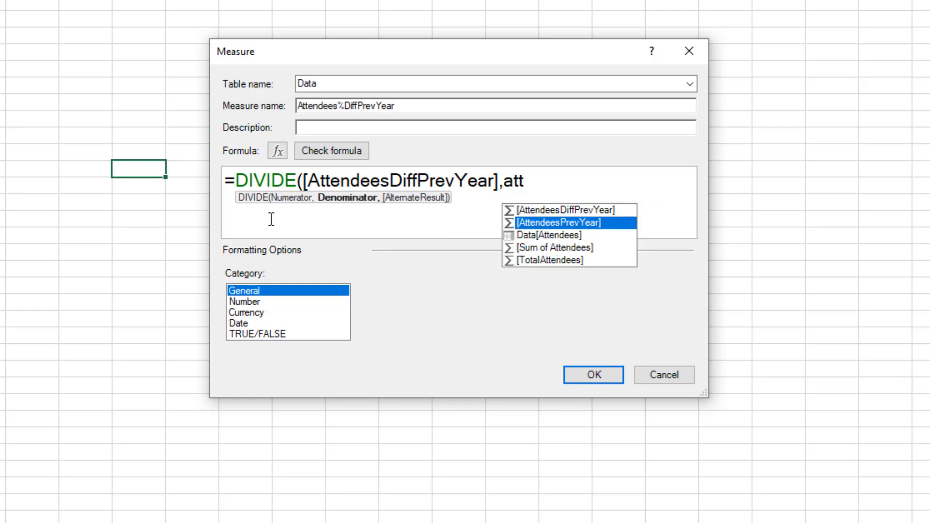
{"action": "key", "text": "Tab"}
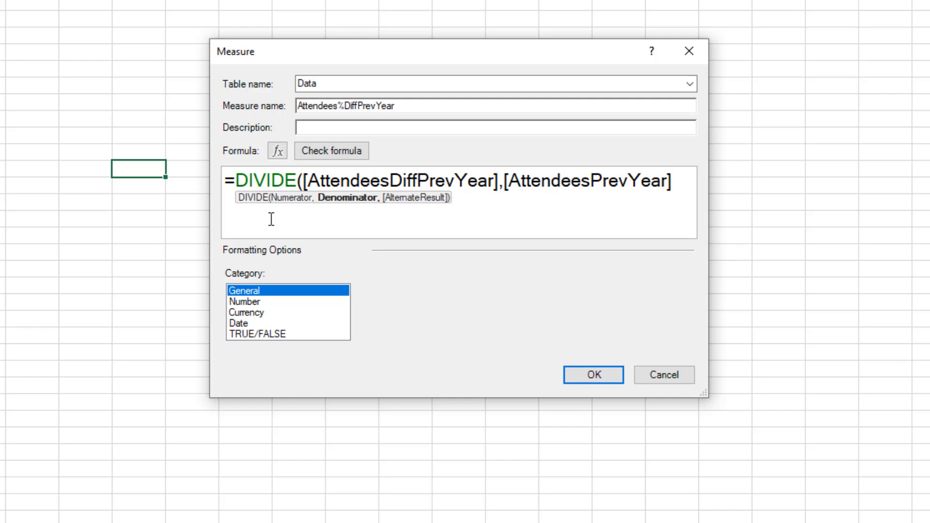
Step: Complete the DIVIDE formula with alternate result 0, format the measure as a percentage with 0 decimal places, and create it
{"action": "type", "text": ",0"}
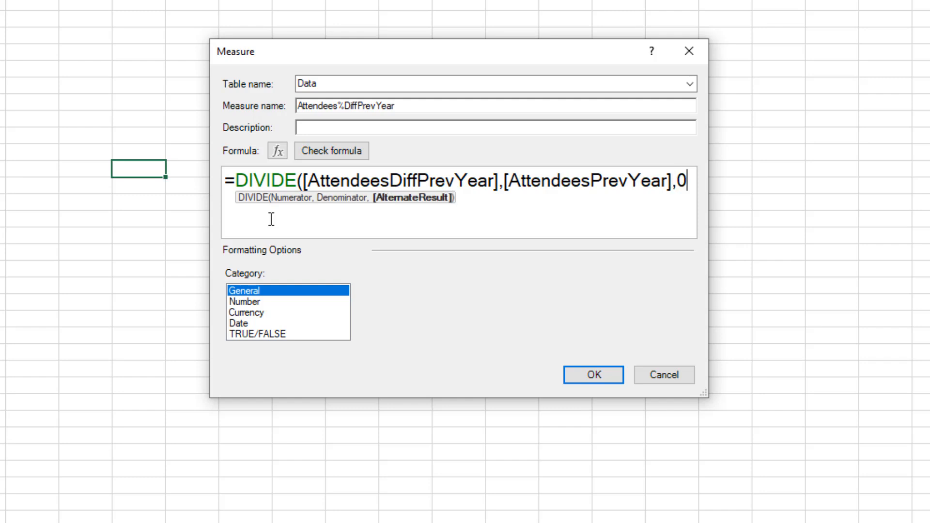
{"action": "type", "text": ")"}
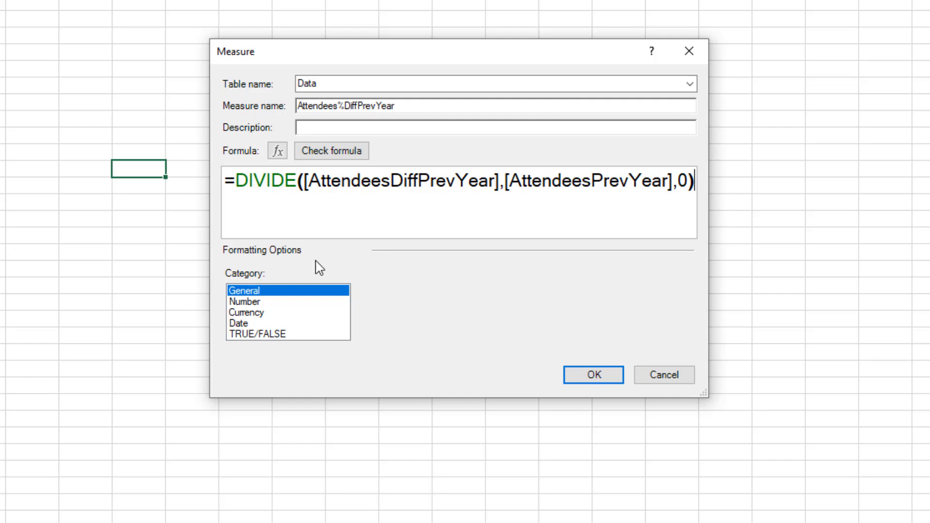
{"action": "left_click", "coordinate": [256, 302]}
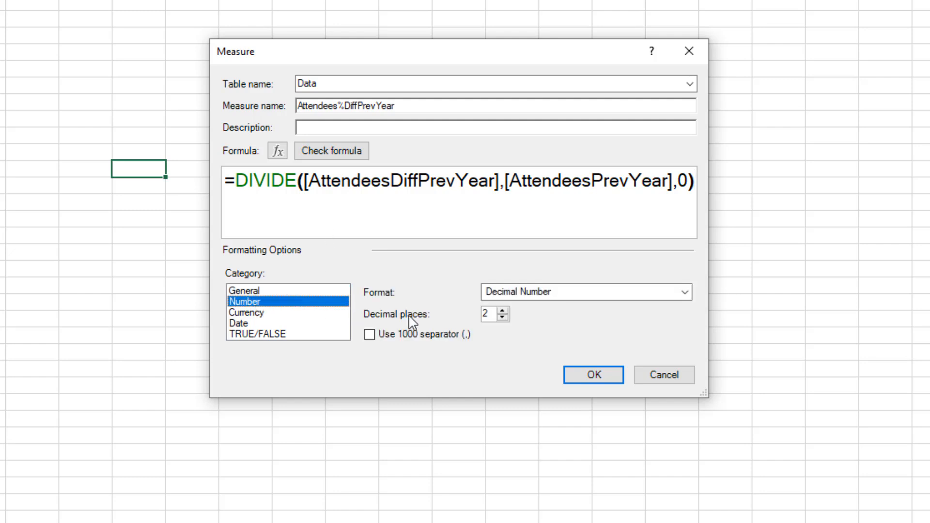
{"action": "left_click", "coordinate": [542, 294]}
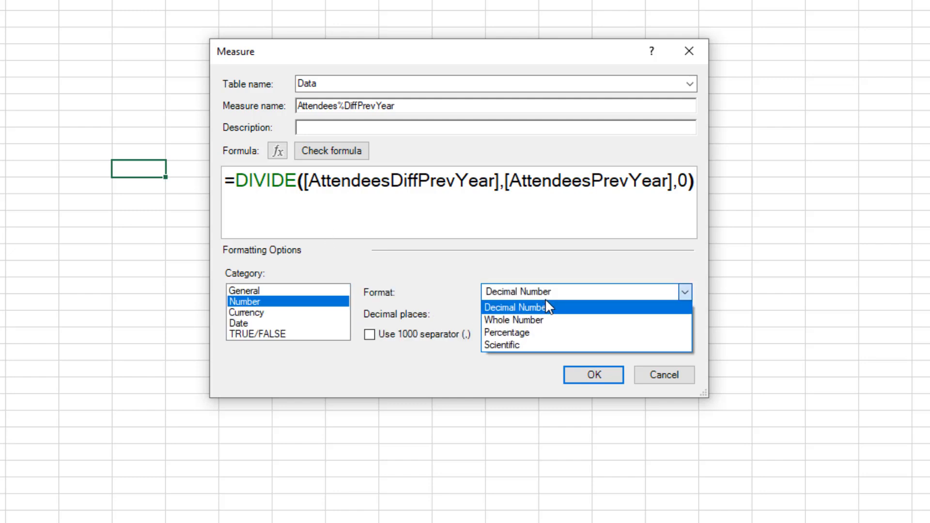
{"action": "left_click", "coordinate": [543, 333]}
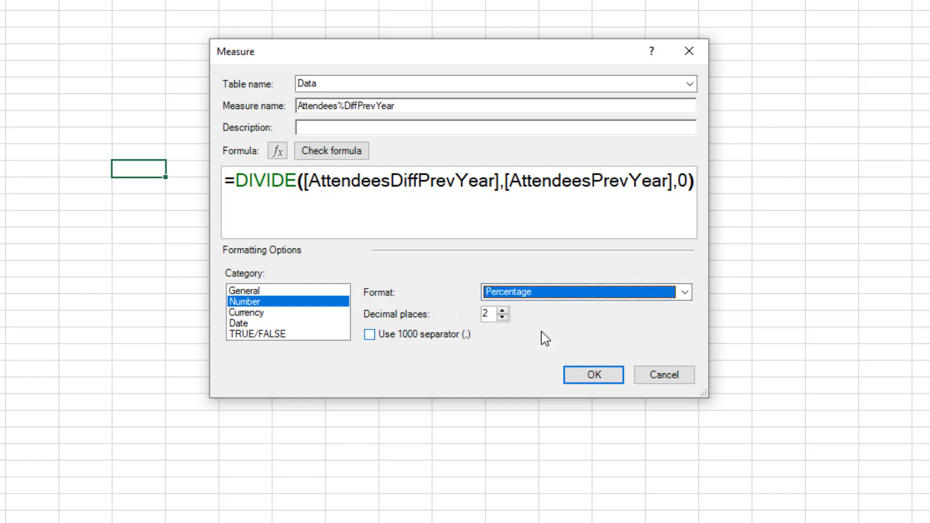
{"action": "left_click", "coordinate": [503, 317]}
{"action": "left_click", "coordinate": [503, 318]}
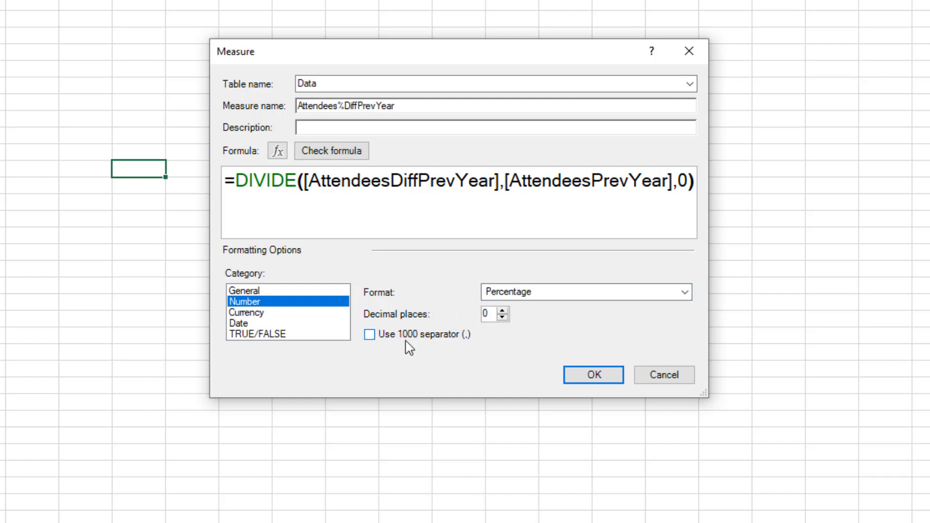
{"action": "left_click", "coordinate": [583, 377]}
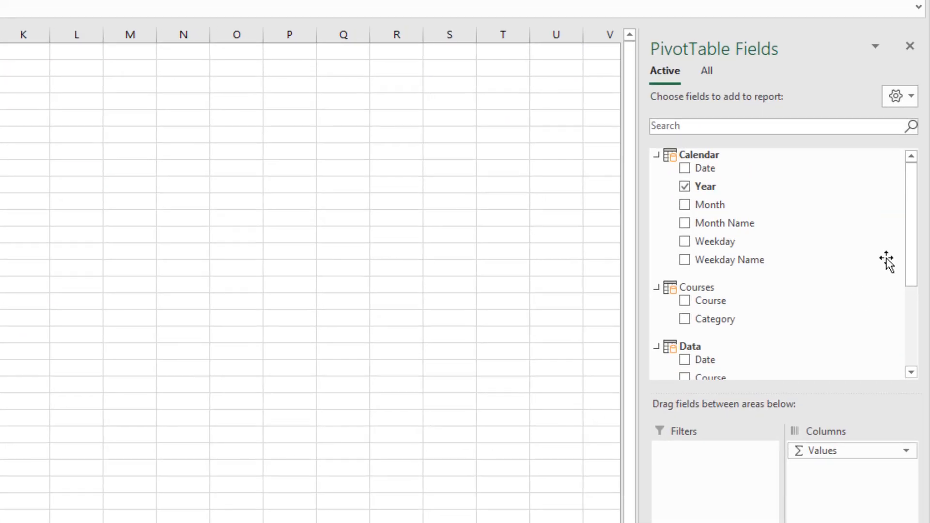
{"action": "left_click_drag", "start_coordinate": [910, 211], "coordinate": [896, 315]}
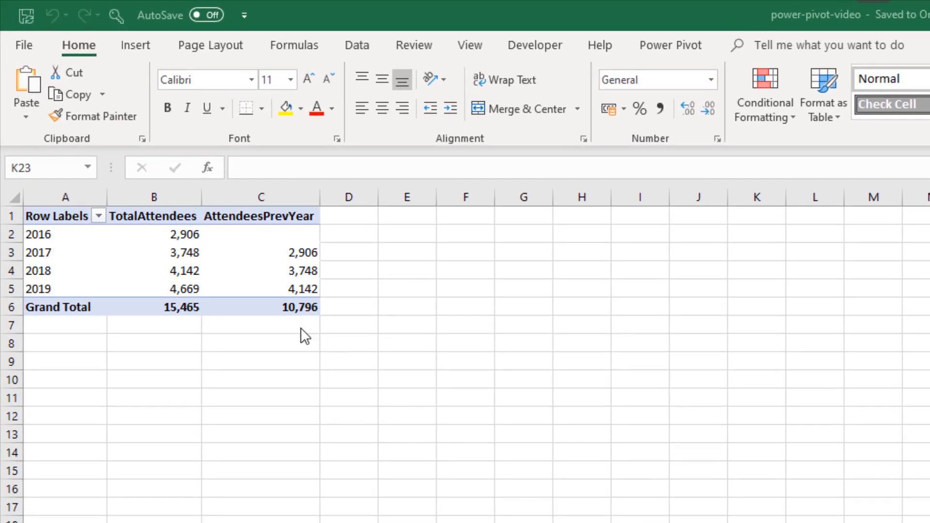
Step: Turn off autofitting column widths on update in the options of the PivotTable
{"action": "left_click", "coordinate": [283, 269]}
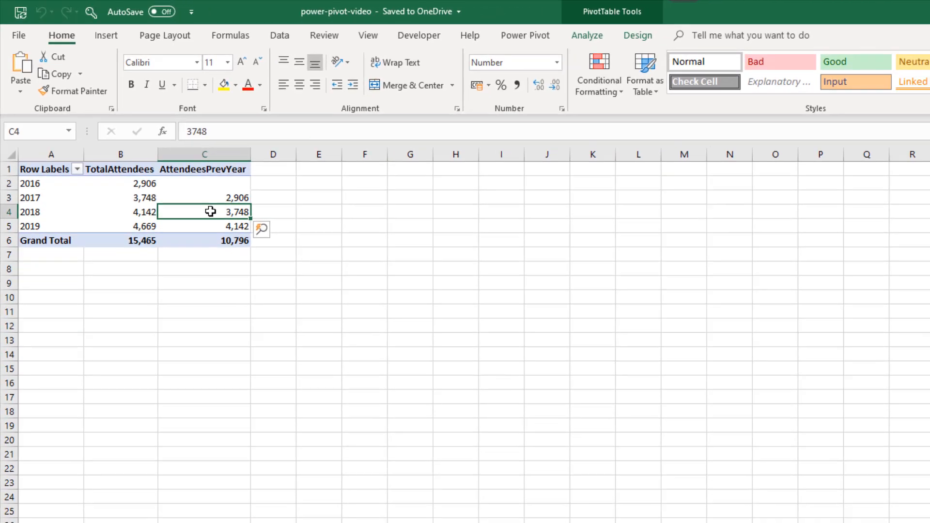
{"action": "right_click", "coordinate": [210, 211]}
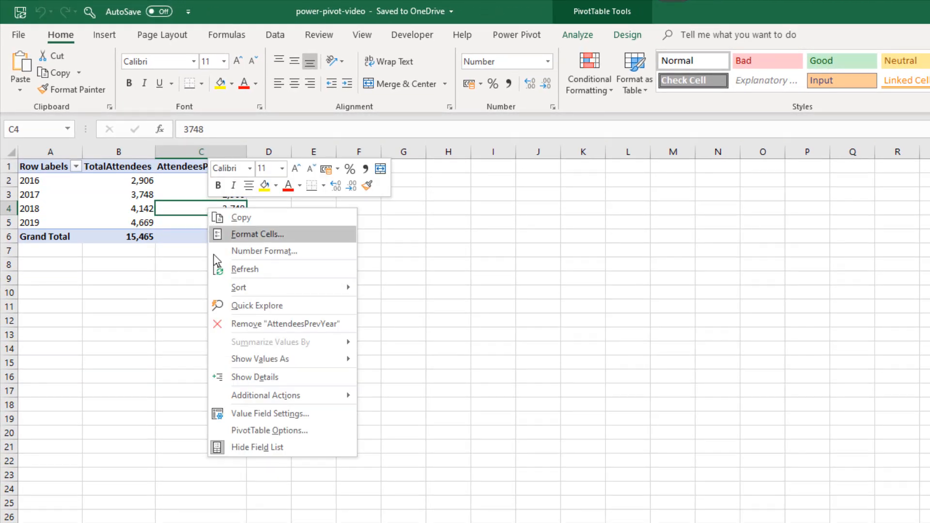
{"action": "left_click", "coordinate": [253, 429]}
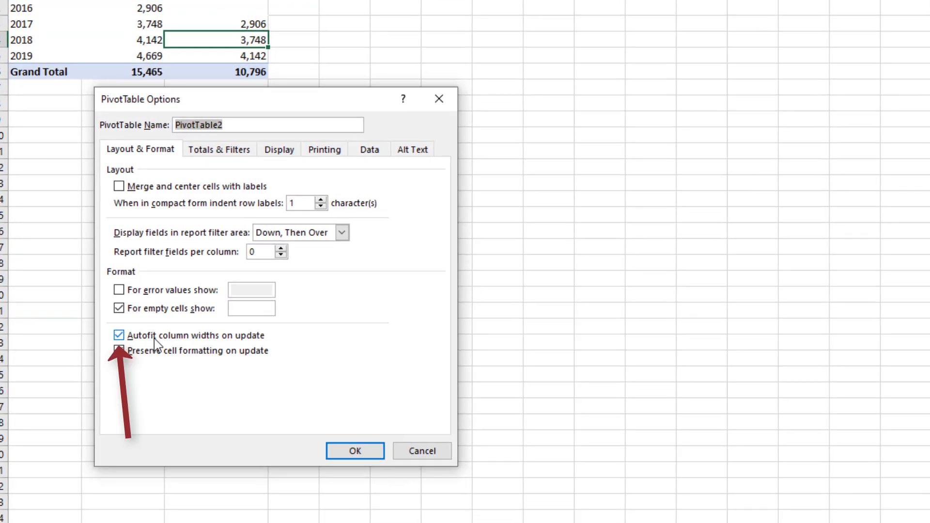
{"action": "left_click", "coordinate": [154, 339]}
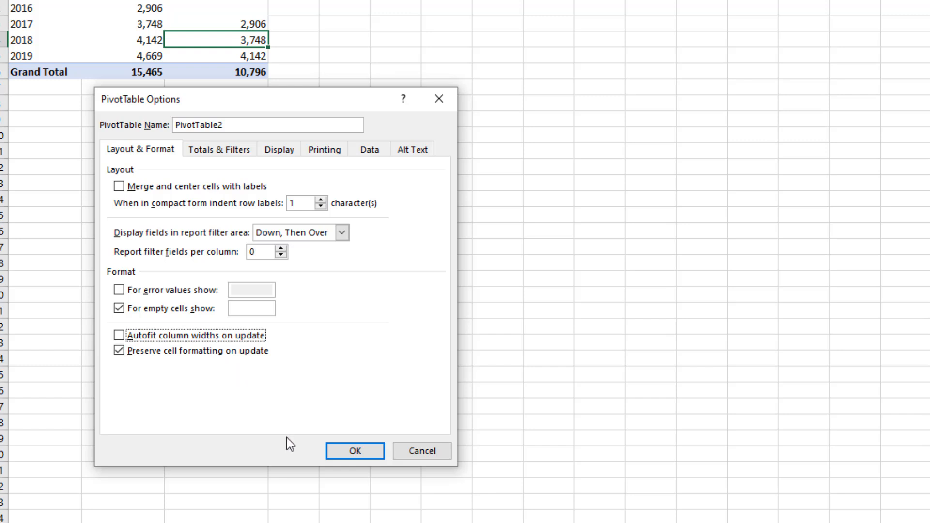
{"action": "left_click", "coordinate": [339, 456]}
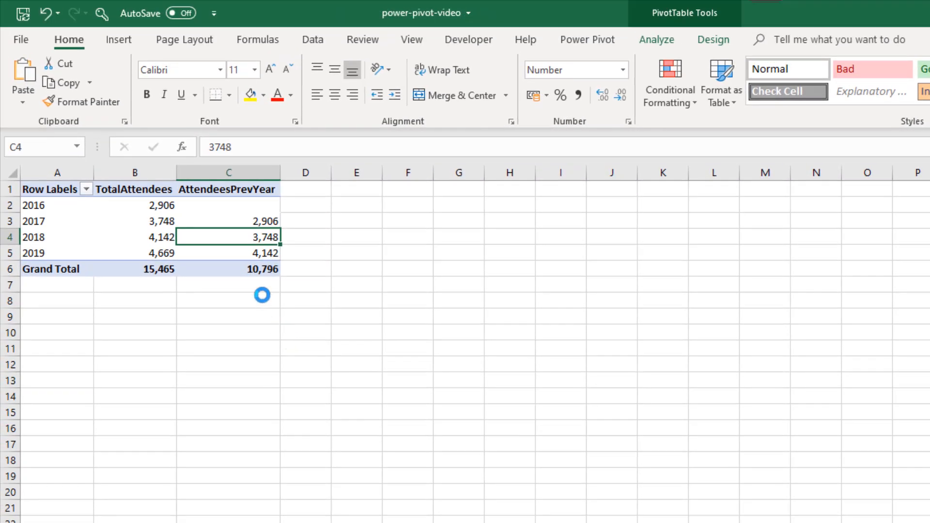
Step: Rename the PivotTable as AttendeesByYear
{"action": "left_click", "coordinate": [656, 41]}
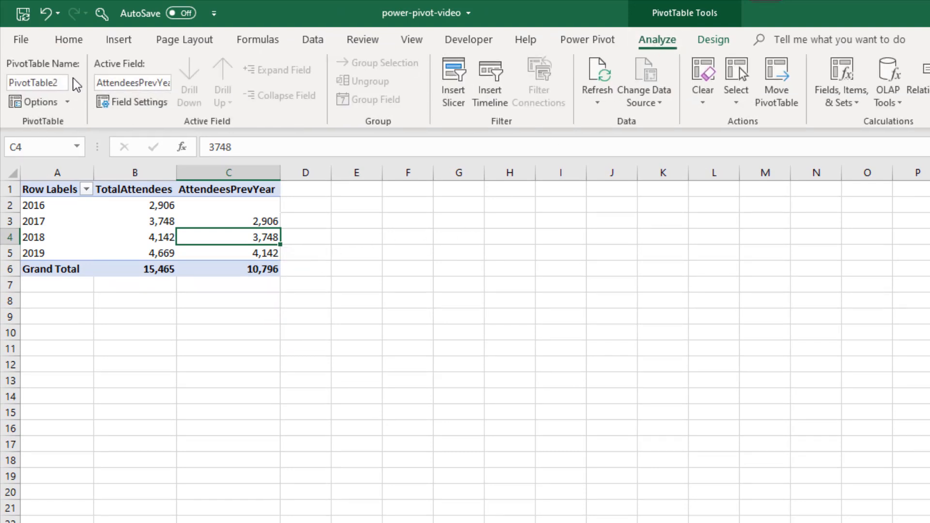
{"action": "left_click_drag", "start_coordinate": [10, 82], "coordinate": [62, 82]}
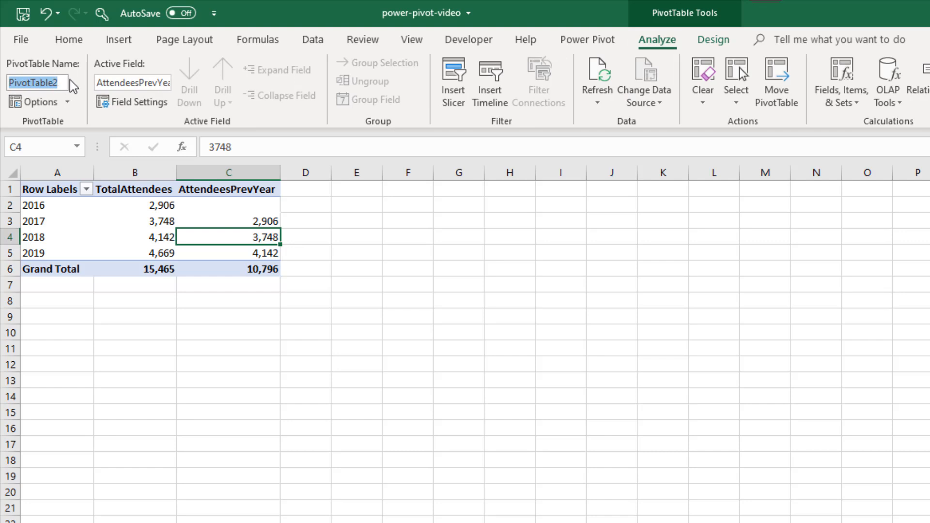
{"action": "type", "text": "Attendee"}
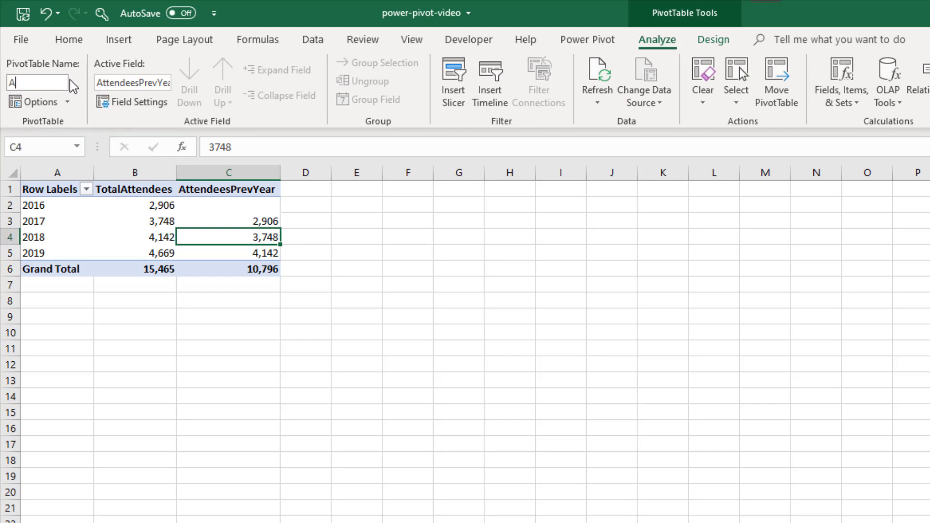
{"action": "type", "text": "sByYear"}
{"action": "key", "text": "Return"}
{"action": "left_click", "coordinate": [141, 221]}
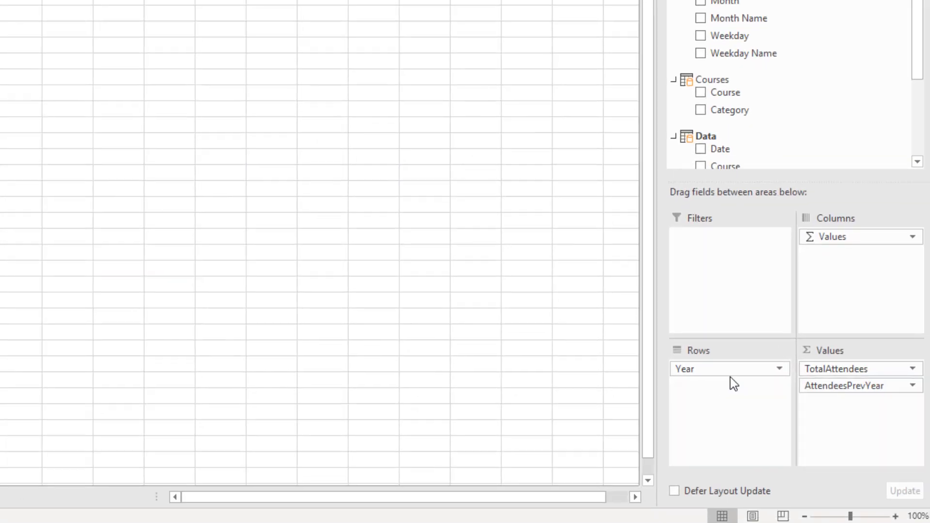
Step: Replace AttendeesPrevYear in the PivotTable values with AttendeesDiffPrevYear and autofit column C to its contents
{"action": "left_click_drag", "start_coordinate": [814, 388], "coordinate": [510, 266]}
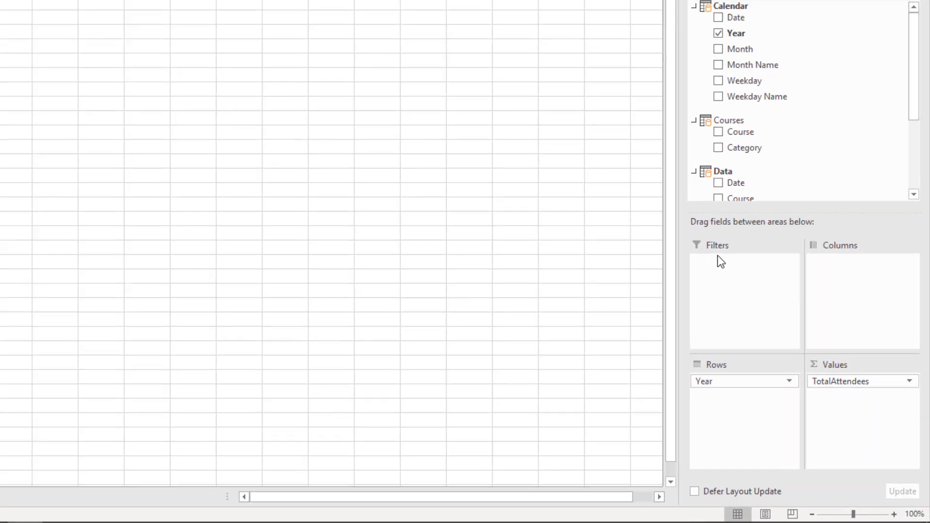
{"action": "left_click_drag", "start_coordinate": [913, 135], "coordinate": [916, 207]}
{"action": "left_click_drag", "start_coordinate": [817, 190], "coordinate": [850, 408]}
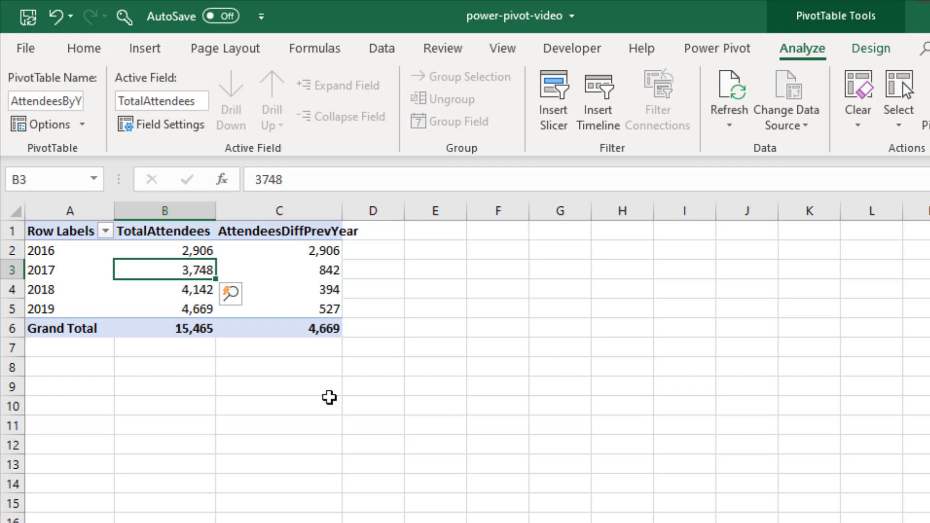
{"action": "double_click", "coordinate": [342, 210]}
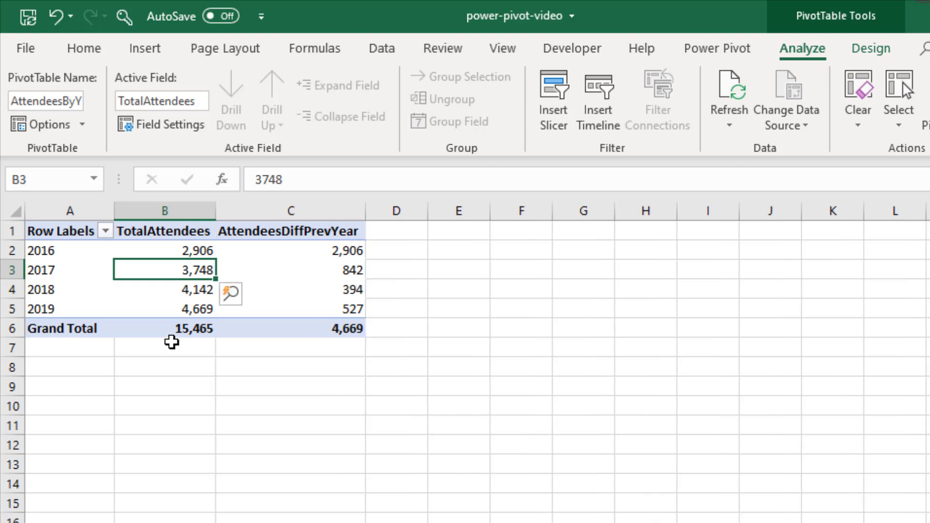
Step: Copy the whole yearly PivotTable, A1 to C6, and paste it at cell A9
{"action": "left_click_drag", "start_coordinate": [42, 231], "coordinate": [308, 328]}
{"action": "key", "text": "ctrl+c"}
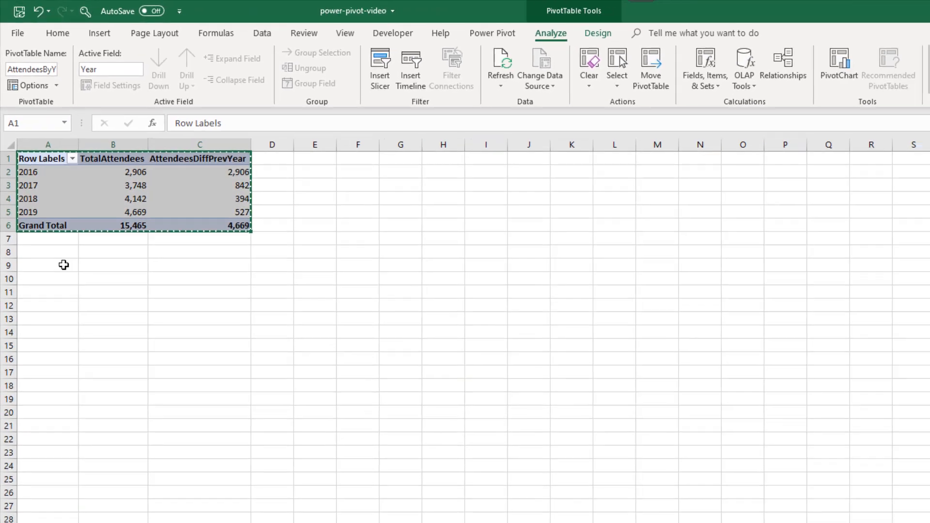
{"action": "left_click", "coordinate": [93, 385]}
{"action": "key", "text": "ctrl+v"}
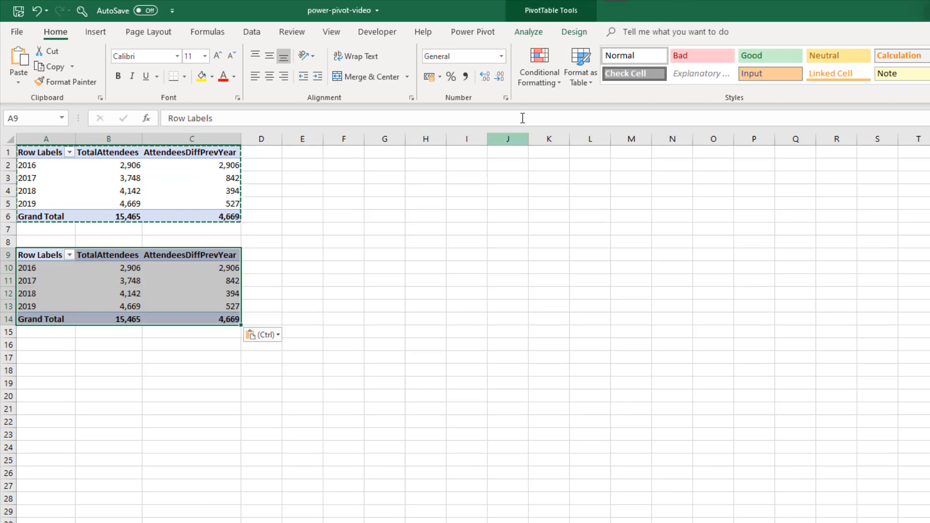
Step: Rename the pasted PivotTable as AttendeesByCourse
{"action": "left_click", "coordinate": [529, 32]}
{"action": "left_click", "coordinate": [23, 67]}
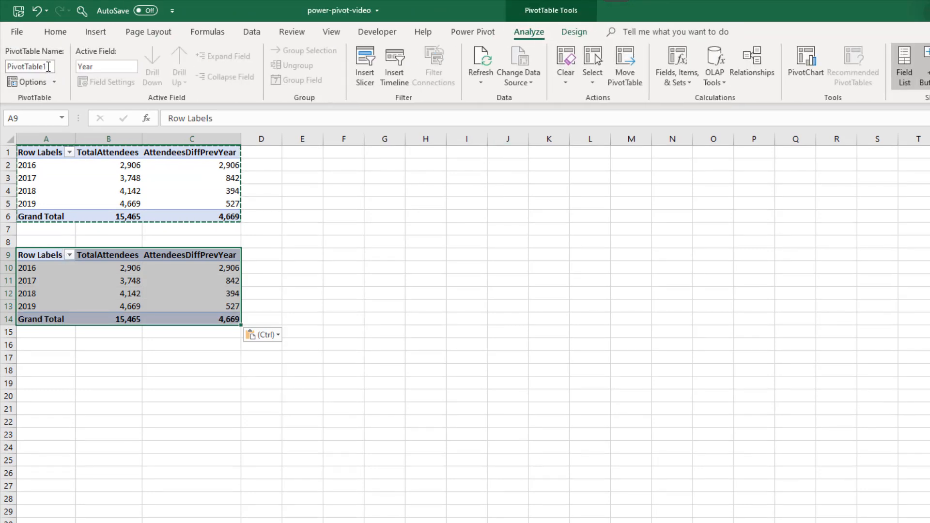
{"action": "left_click_drag", "start_coordinate": [17, 70], "coordinate": [50, 70]}
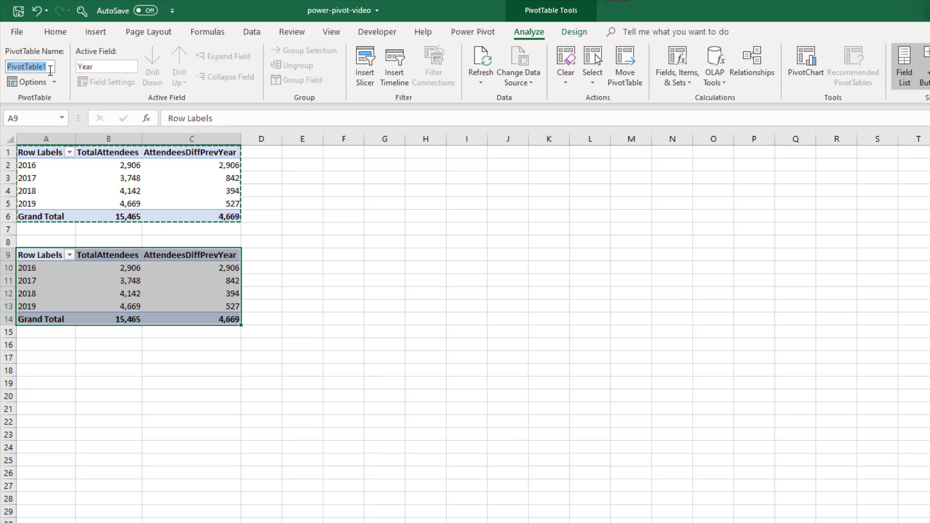
{"action": "type", "text": "A"}
{"action": "type", "text": "ttendeesByCours"}
{"action": "type", "text": "eesByCourse"}
{"action": "key", "text": "Return"}
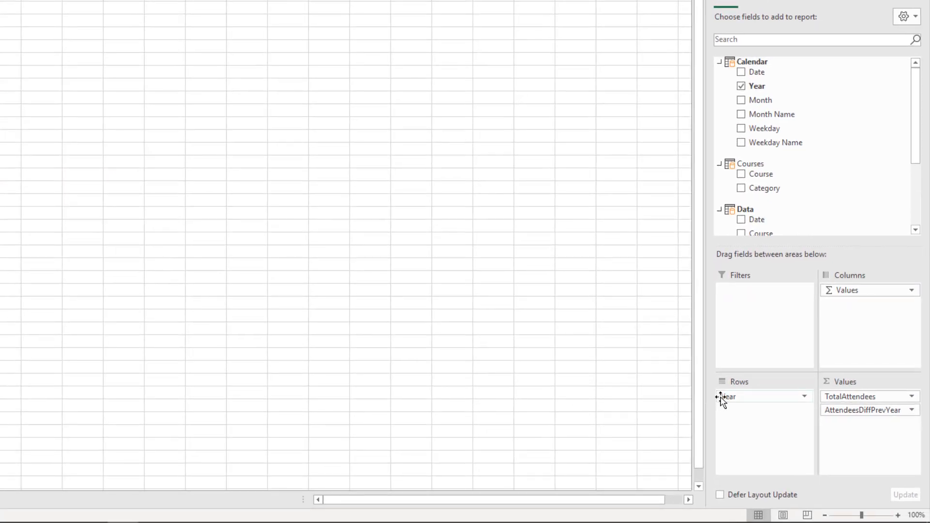
Step: Replace Year in the second PivotTable's rows with Course from the Courses table and autofit column A
{"action": "left_click_drag", "start_coordinate": [722, 397], "coordinate": [588, 316]}
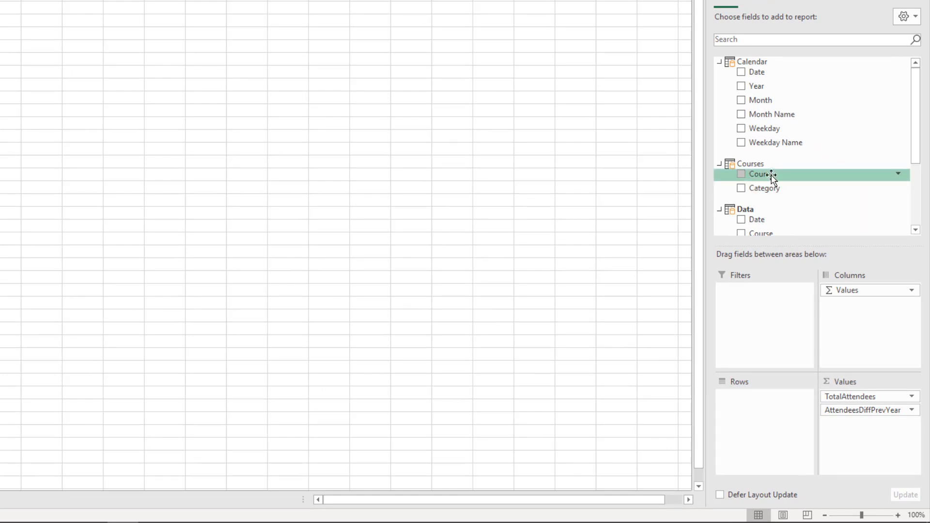
{"action": "left_click_drag", "start_coordinate": [771, 176], "coordinate": [754, 402]}
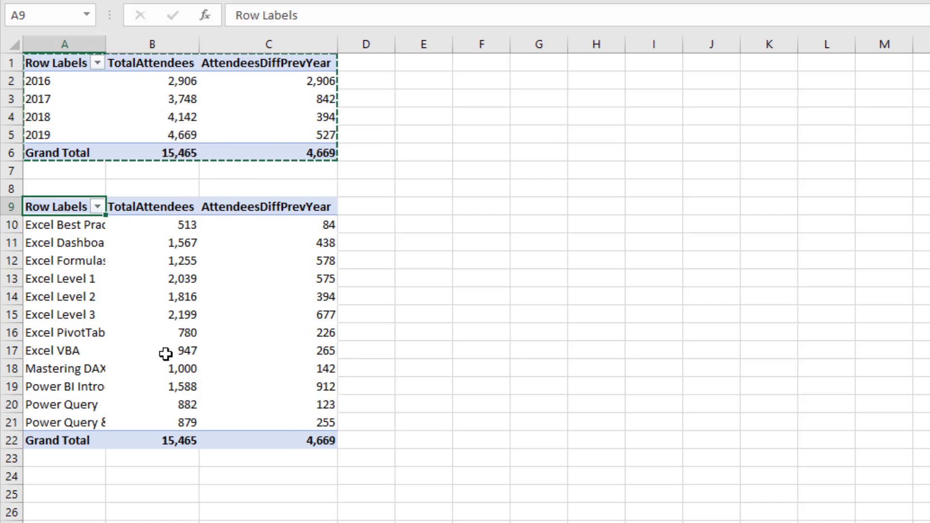
{"action": "double_click", "coordinate": [106, 43]}
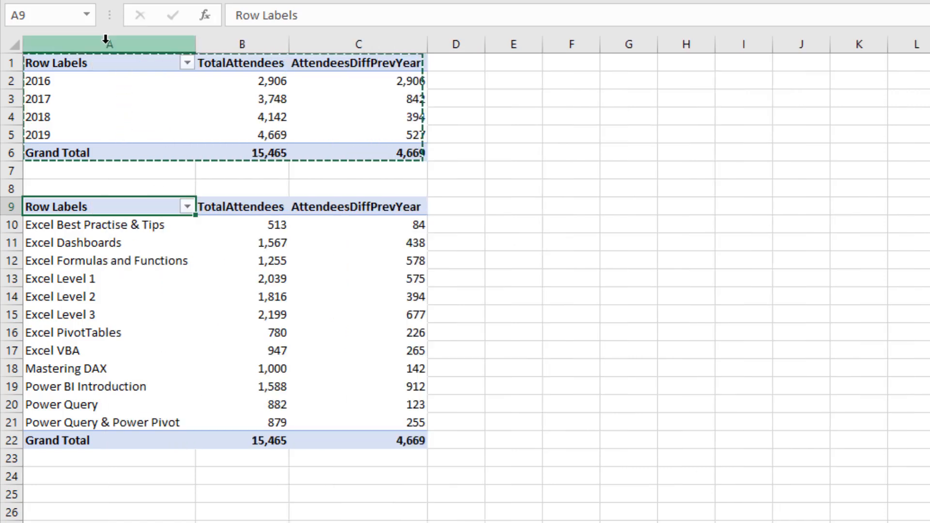
Step: Add the Attendees%DiffPrevYear measure to the values of the course PivotTable and autofit column D
{"action": "mouse_move", "coordinate": [341, 396]}
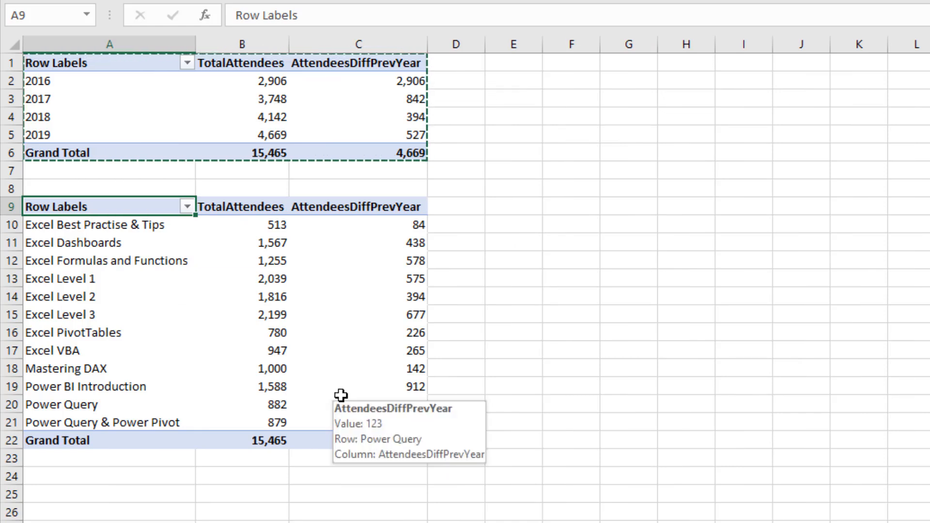
{"action": "left_click", "coordinate": [346, 370]}
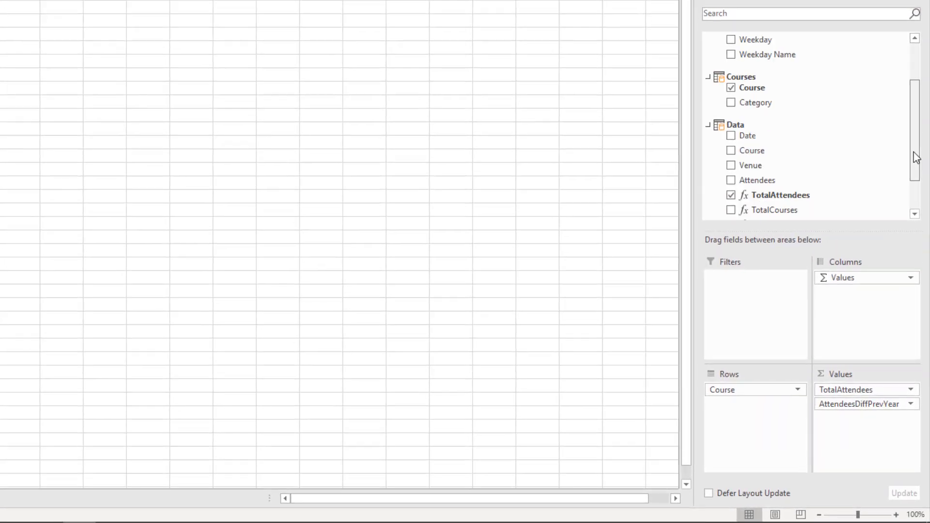
{"action": "scroll", "coordinate": [913, 155], "scroll_direction": "down", "scroll_amount": 2}
{"action": "left_click_drag", "start_coordinate": [783, 206], "coordinate": [852, 421]}
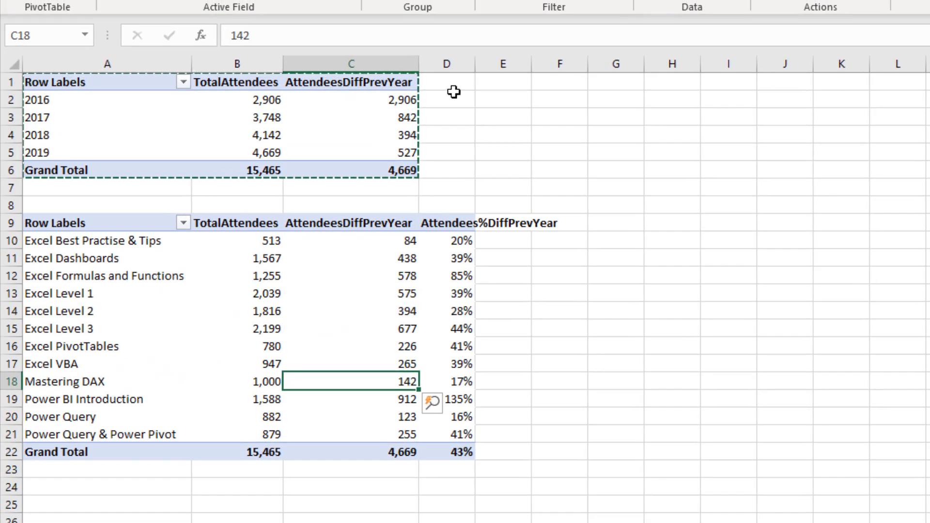
{"action": "double_click", "coordinate": [475, 64]}
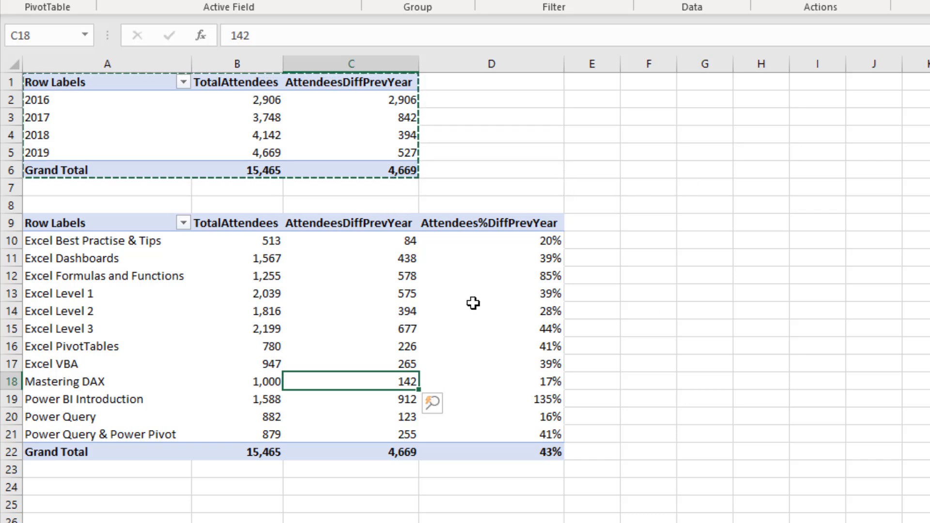
Step: Copy the whole course PivotTable, A9 to D22, and paste it at cell A25
{"action": "left_click_drag", "start_coordinate": [160, 222], "coordinate": [525, 448]}
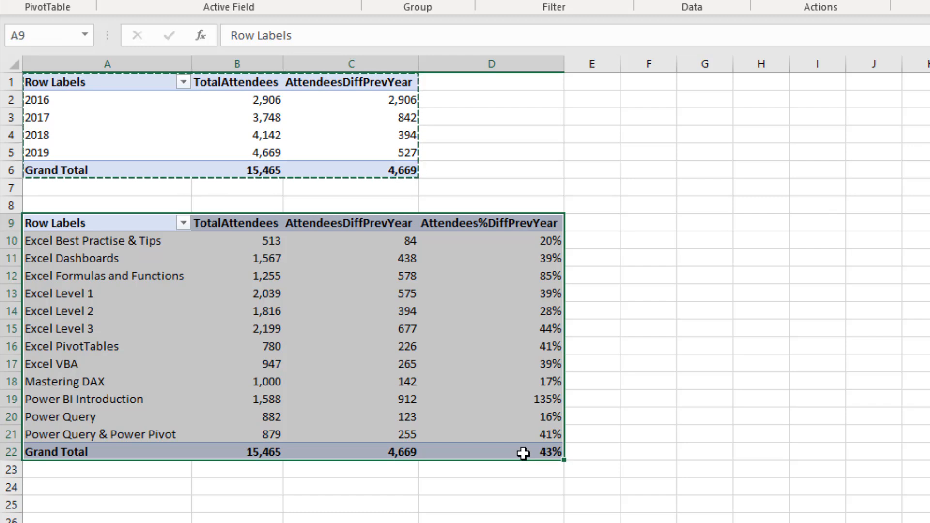
{"action": "key", "text": "ctrl+c"}
{"action": "left_click", "coordinate": [146, 438]}
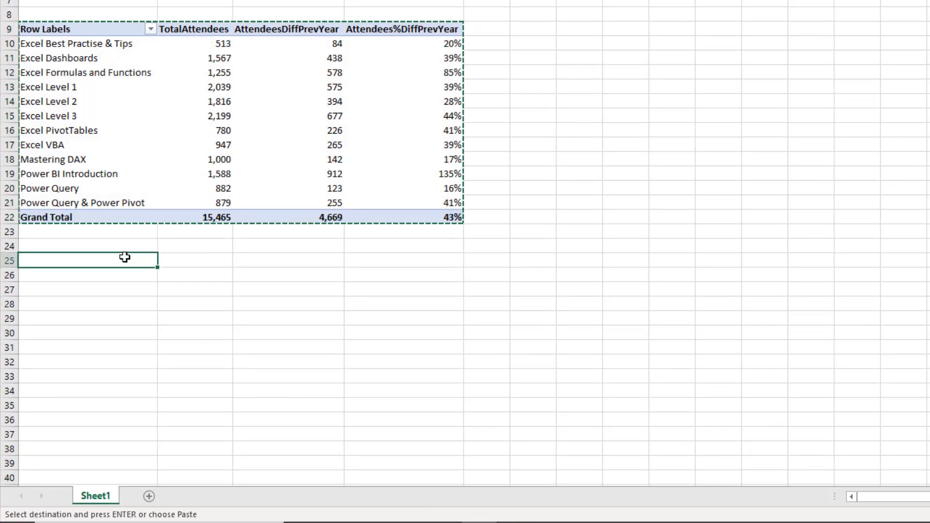
{"action": "key", "text": "ctrl+v"}
{"action": "left_click", "coordinate": [125, 256]}
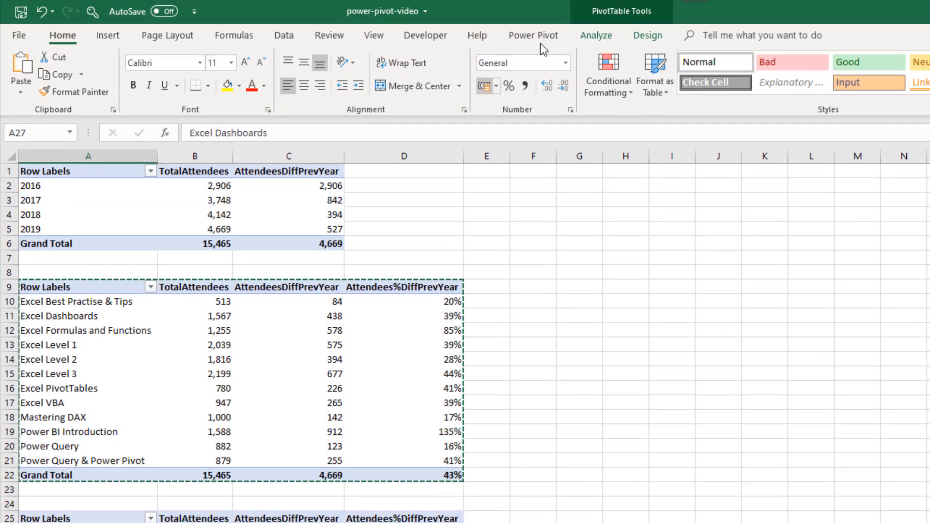
Step: Rename the PivotTable pasted at A25 as NoCoursesByCourse
{"action": "left_click", "coordinate": [597, 36]}
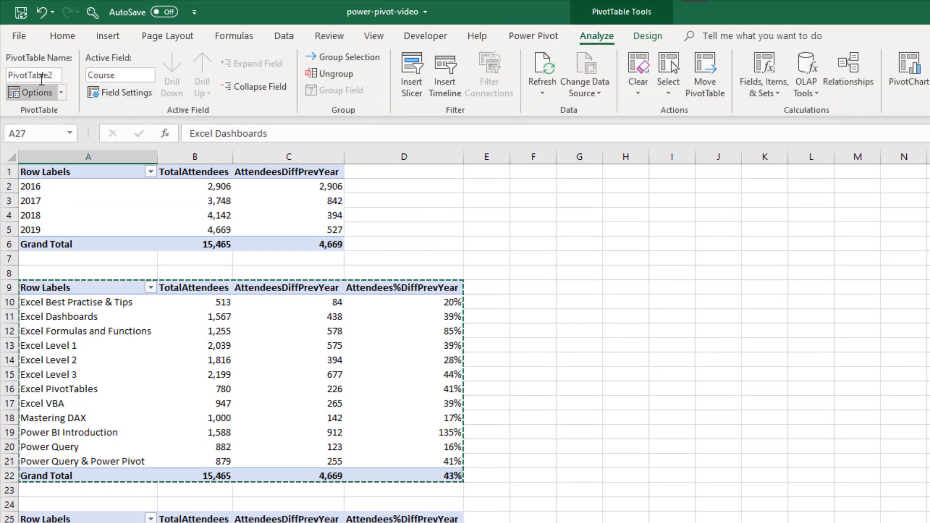
{"action": "left_click", "coordinate": [56, 75]}
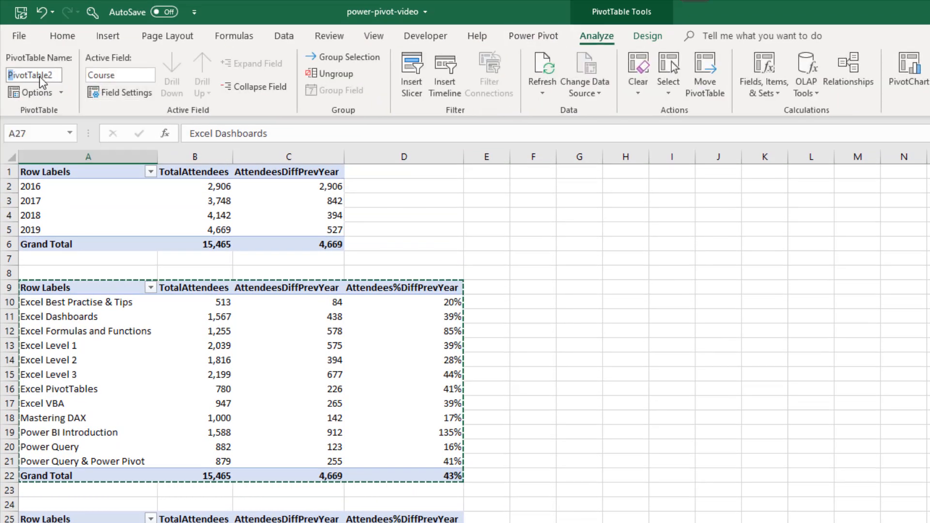
{"action": "type", "text": "NoCour"}
{"action": "type", "text": "ses"}
{"action": "type", "text": "ByCourse"}
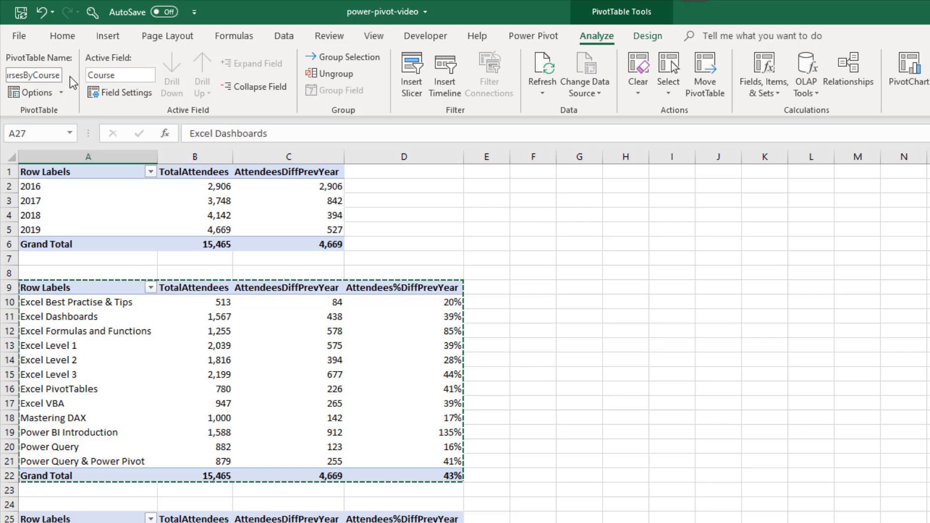
{"action": "key", "text": "Return"}
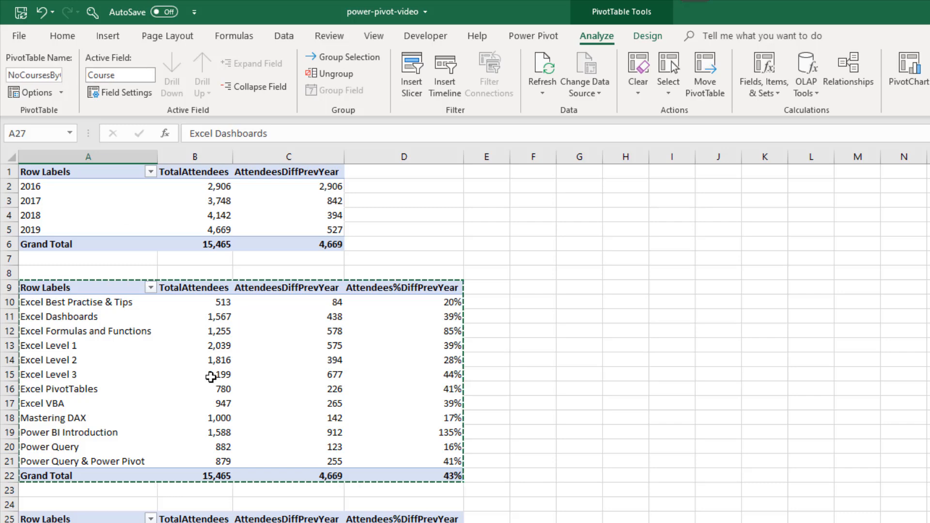
Step: Replace all three attendee measures in the NoCoursesByCourse PivotTable's values with the TotalCourses measure and end the pending copy selection
{"action": "key", "text": "Down"}
{"action": "key", "text": "Right"}
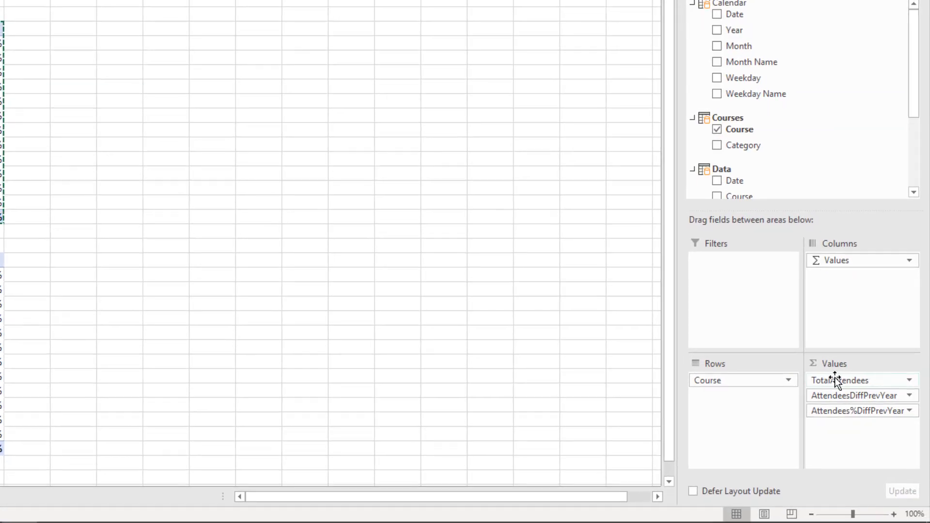
{"action": "left_click_drag", "start_coordinate": [835, 376], "coordinate": [629, 363]}
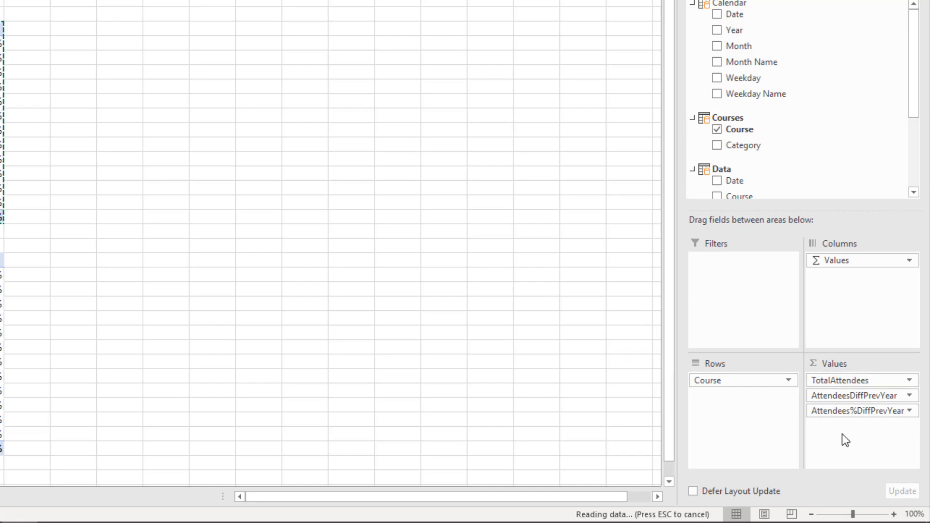
{"action": "left_click_drag", "start_coordinate": [866, 380], "coordinate": [718, 166]}
{"action": "scroll", "coordinate": [919, 143], "scroll_direction": "down", "scroll_amount": 1}
{"action": "scroll", "coordinate": [918, 143], "scroll_direction": "down", "scroll_amount": 2}
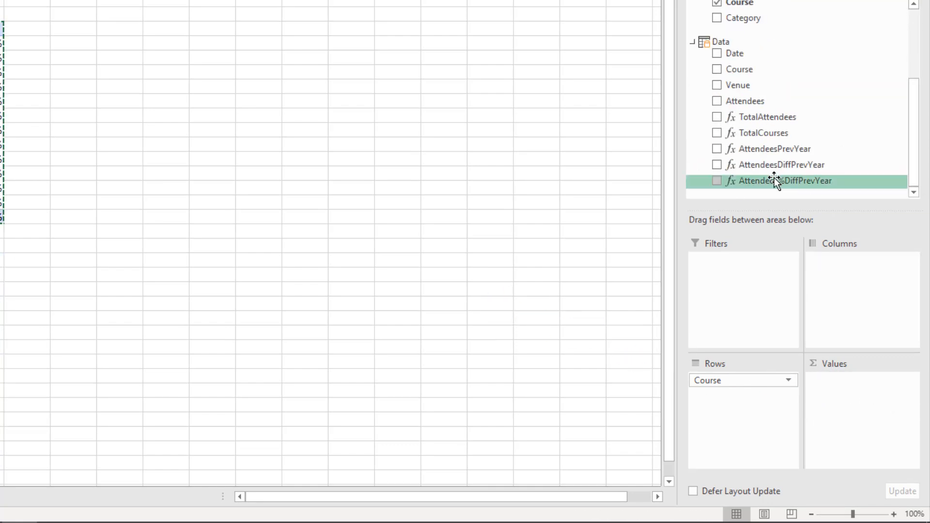
{"action": "left_click_drag", "start_coordinate": [778, 133], "coordinate": [831, 391]}
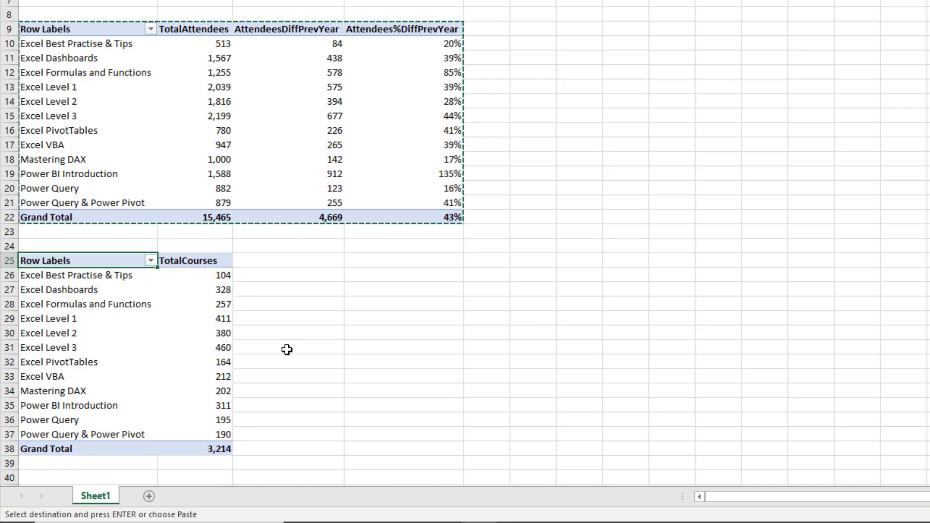
{"action": "key", "text": "Escape"}
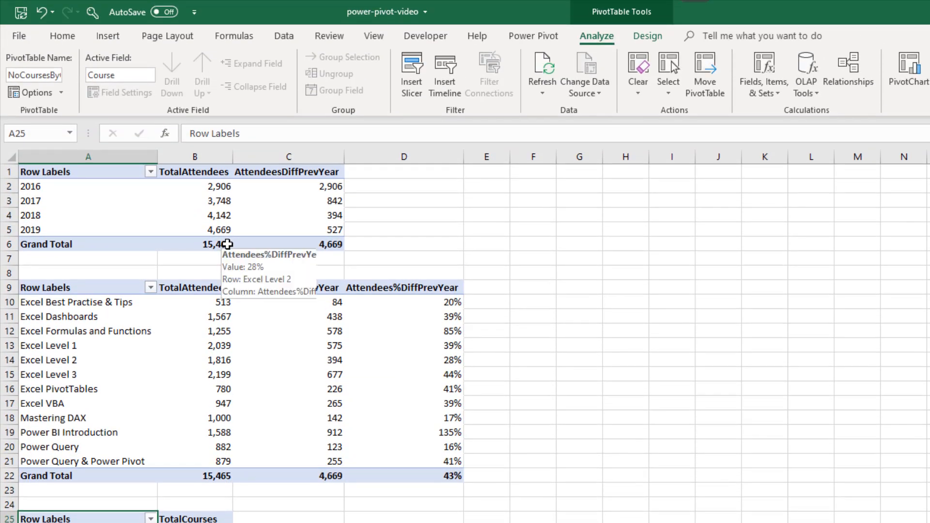
Step: Insert a slicer on the Venue field of the Venues table for the AttendeesByYear PivotTable
{"action": "left_click", "coordinate": [145, 334]}
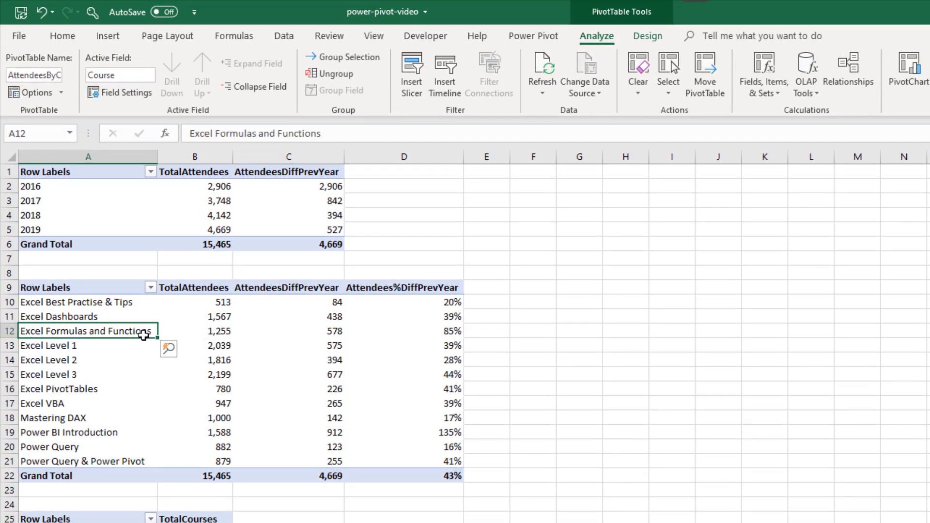
{"action": "left_click", "coordinate": [134, 205]}
{"action": "left_click", "coordinate": [149, 202]}
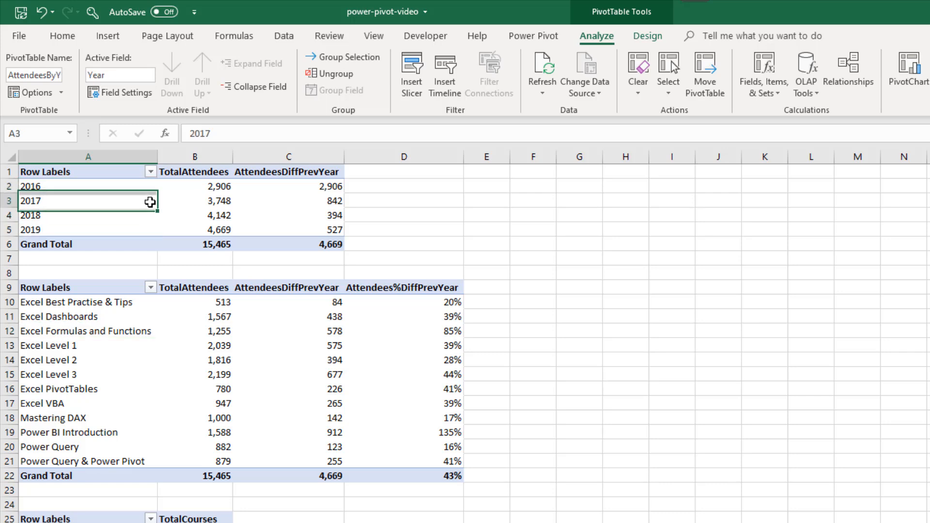
{"action": "left_click", "coordinate": [417, 91]}
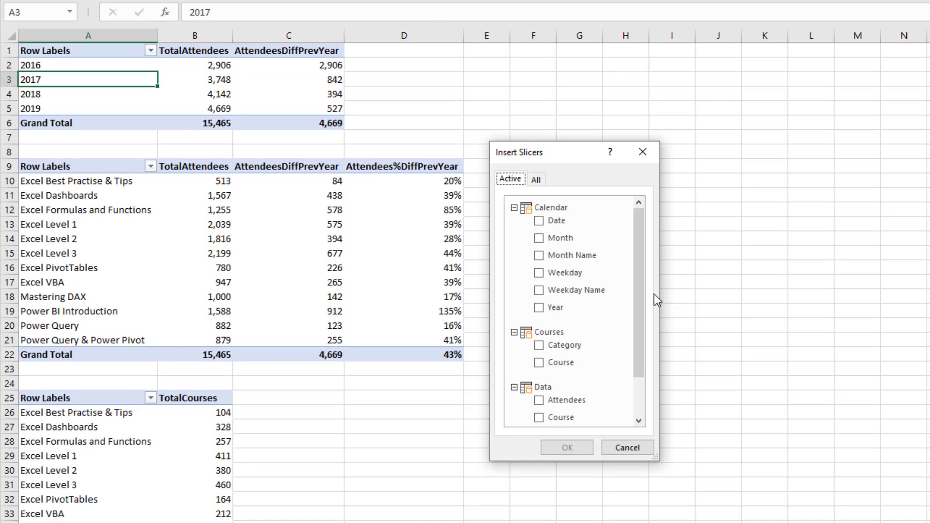
{"action": "left_click_drag", "start_coordinate": [643, 303], "coordinate": [640, 379]}
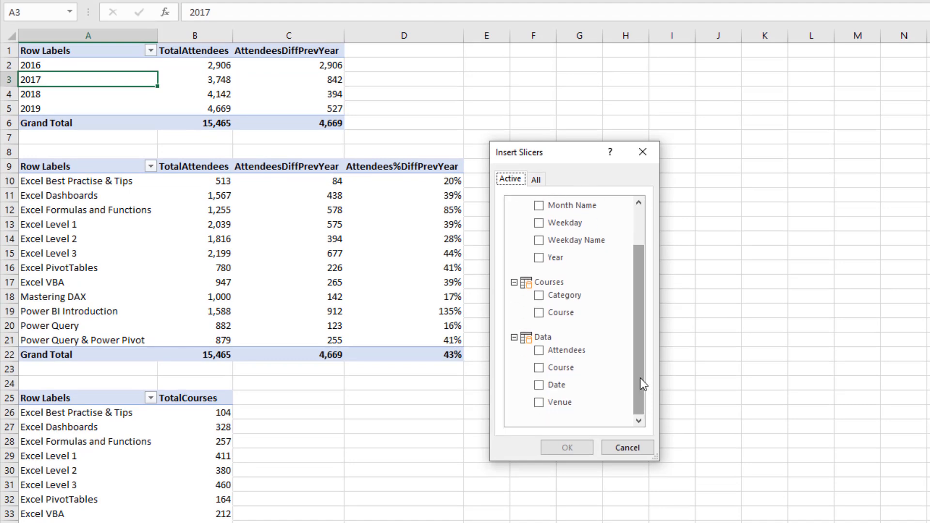
{"action": "scroll", "coordinate": [640, 378], "scroll_direction": "up", "scroll_amount": 1}
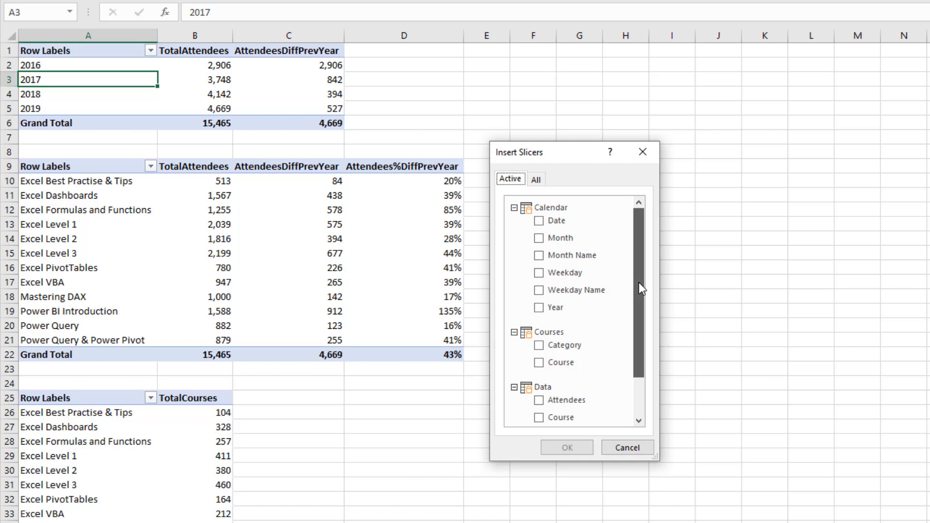
{"action": "left_click_drag", "start_coordinate": [638, 344], "coordinate": [641, 321]}
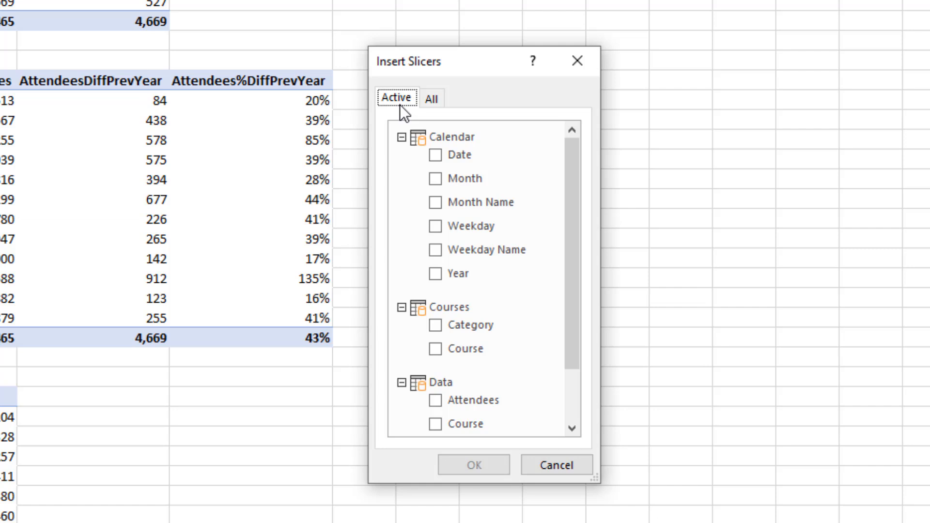
{"action": "left_click", "coordinate": [433, 103]}
{"action": "left_click_drag", "start_coordinate": [570, 230], "coordinate": [568, 386]}
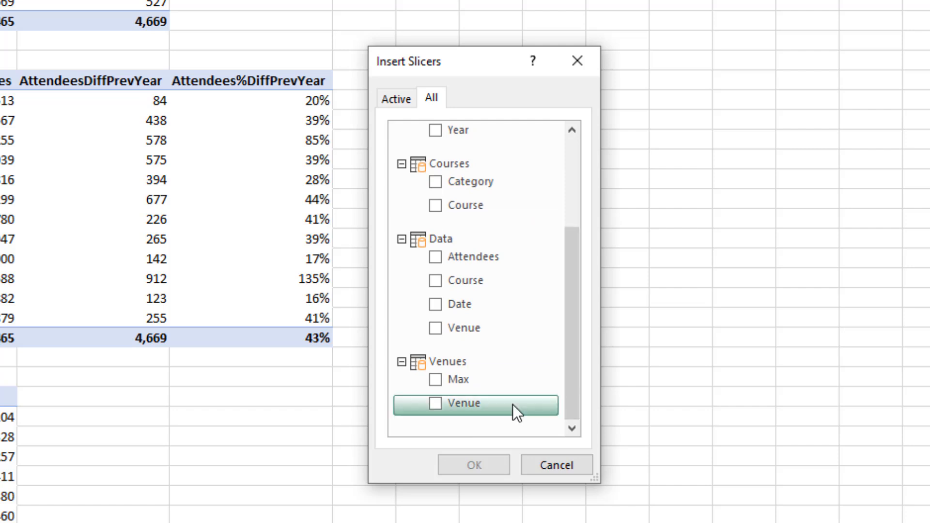
{"action": "left_click", "coordinate": [437, 405]}
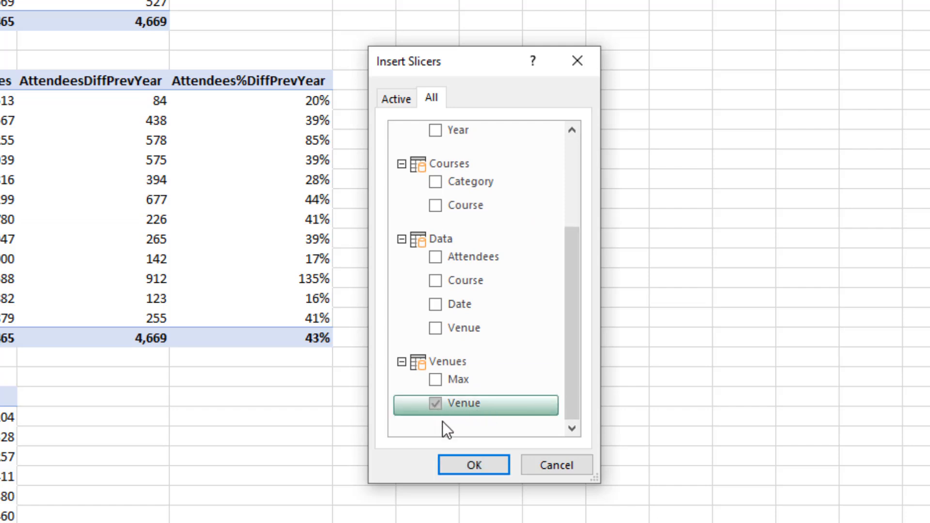
{"action": "left_click", "coordinate": [459, 460]}
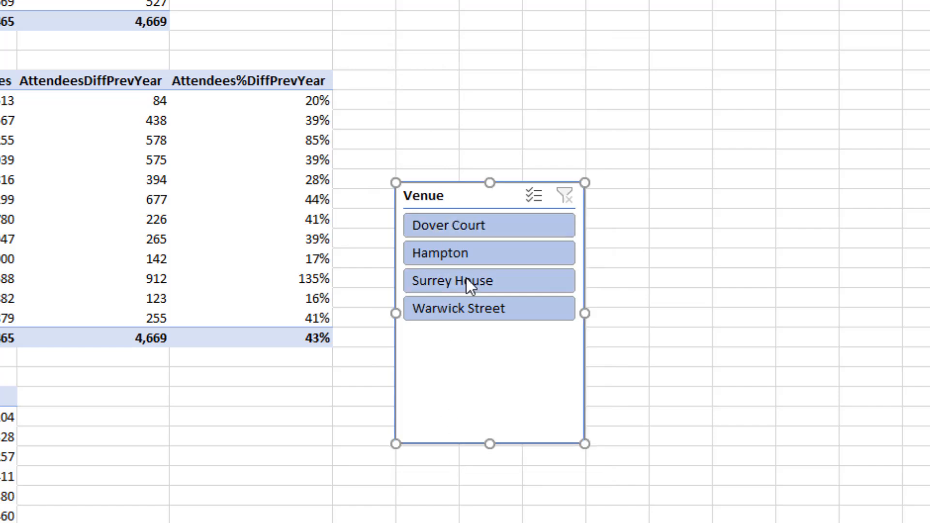
Step: Shorten the Venue slicer to fit its entries, apply a yellow slicer style and place it beside the PivotTables around columns F to H
{"action": "left_click_drag", "start_coordinate": [490, 444], "coordinate": [490, 350]}
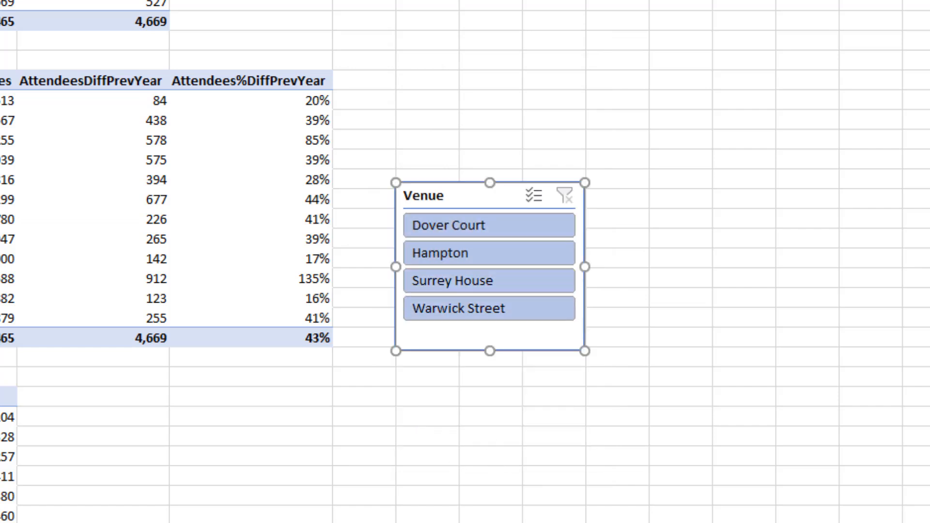
{"action": "left_click", "coordinate": [455, 1]}
{"action": "left_click_drag", "start_coordinate": [465, 191], "coordinate": [694, 108]}
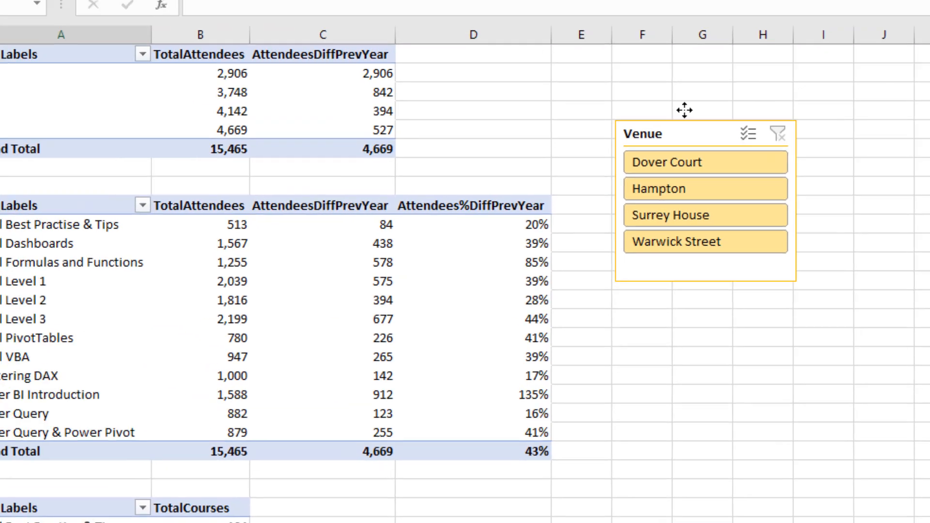
Step: Test the Venue slicer by filtering for Dover Court, Surrey House and Hampton in turn
{"action": "left_click", "coordinate": [728, 134]}
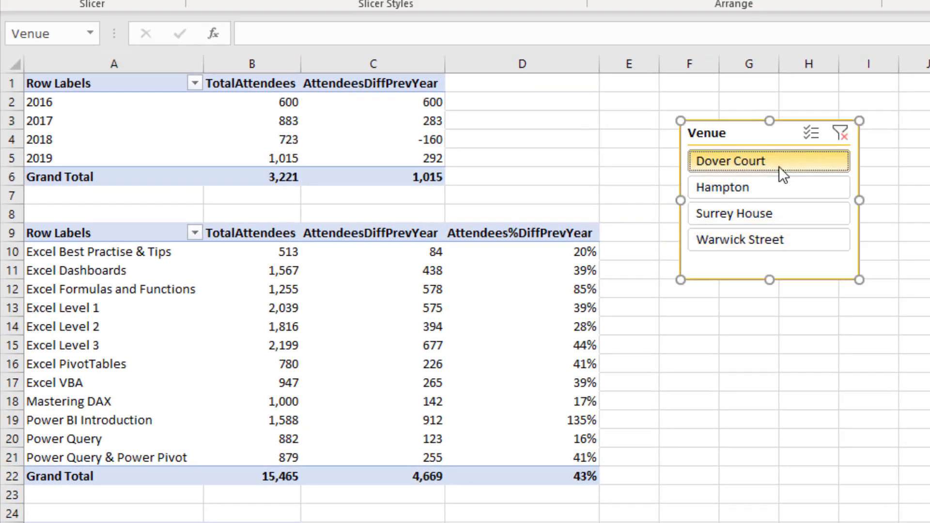
{"action": "left_click", "coordinate": [807, 219]}
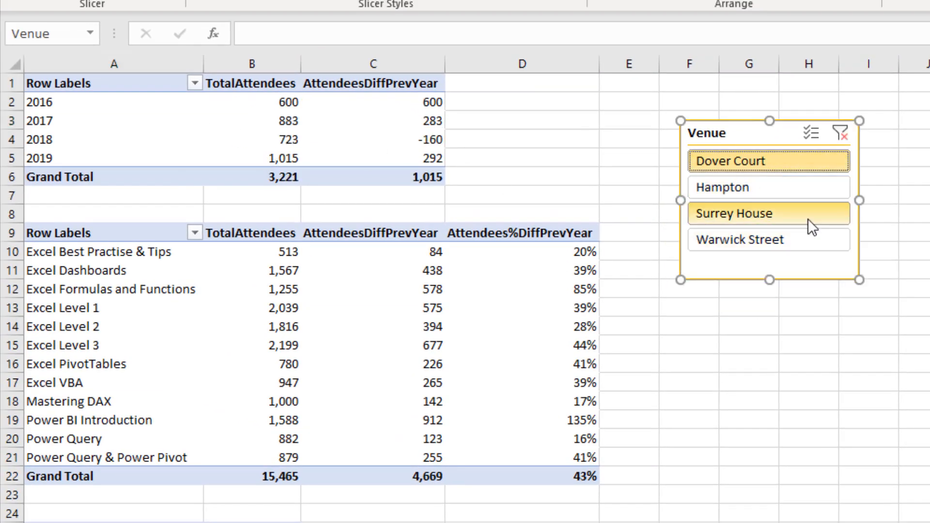
{"action": "left_click", "coordinate": [793, 188]}
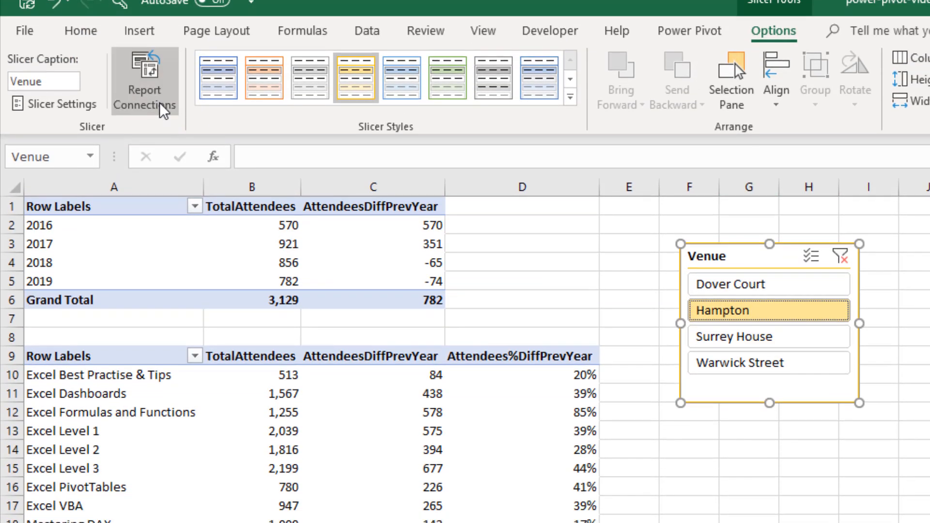
Step: Connect the Venue slicer to the AttendeesByCourse and NoCoursesByCourse PivotTables as well
{"action": "left_click", "coordinate": [160, 104]}
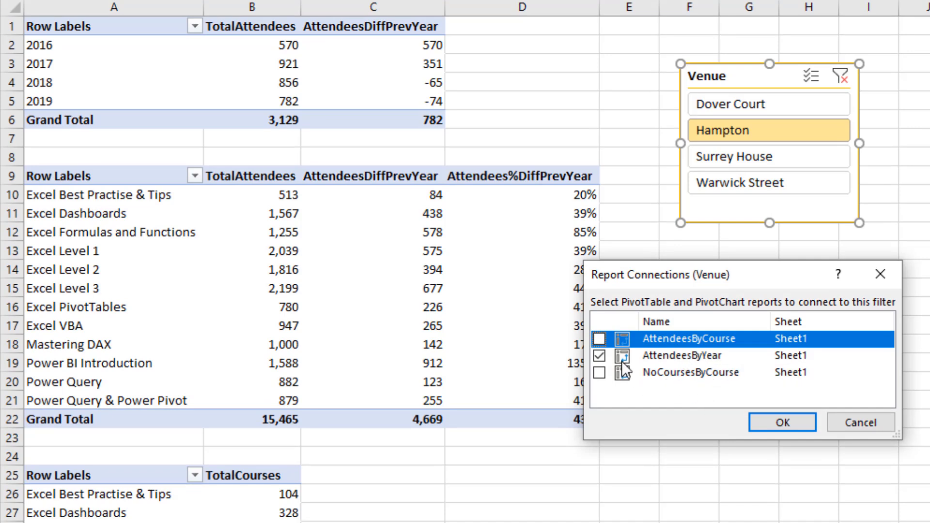
{"action": "left_click", "coordinate": [600, 376]}
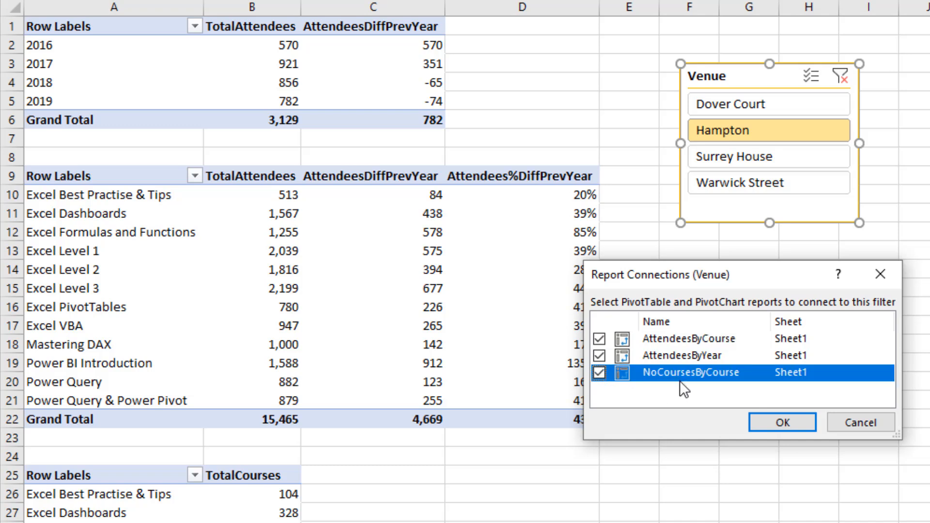
{"action": "left_click", "coordinate": [769, 423]}
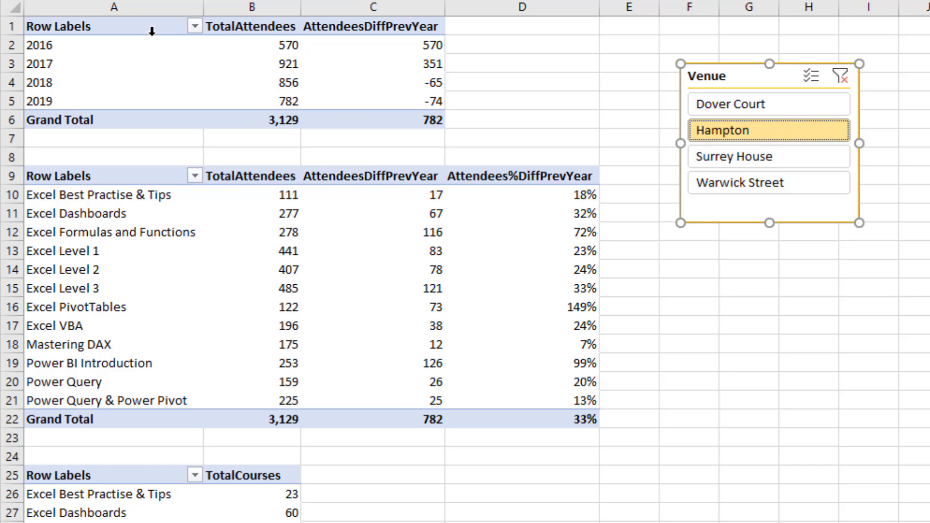
{"action": "left_click_drag", "start_coordinate": [94, 25], "coordinate": [369, 117]}
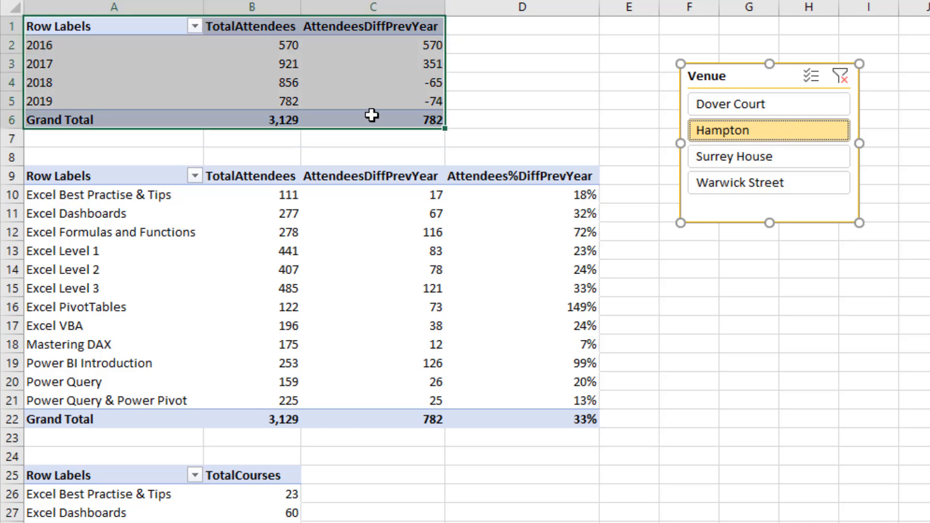
Step: Insert a slicer on the Calendar table's Year field for the AttendeesByCourse PivotTable
{"action": "left_click", "coordinate": [349, 270]}
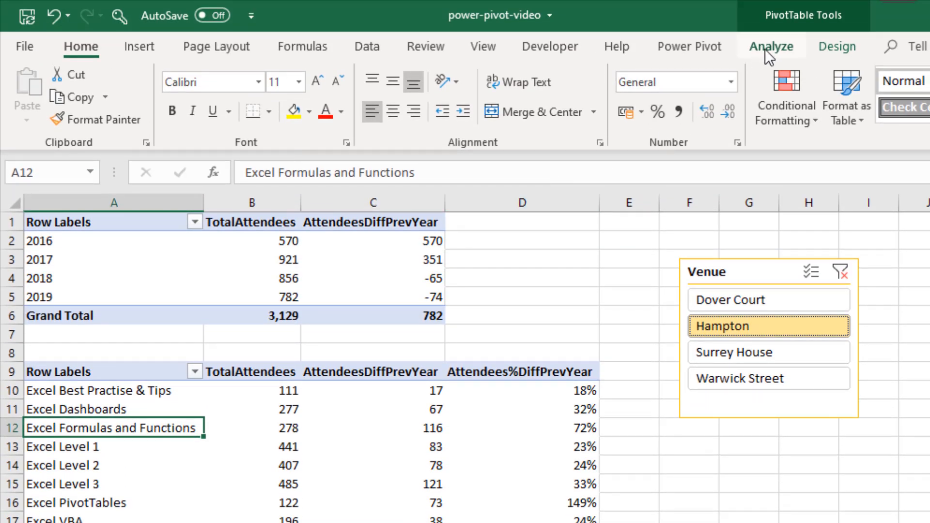
{"action": "left_click", "coordinate": [770, 49]}
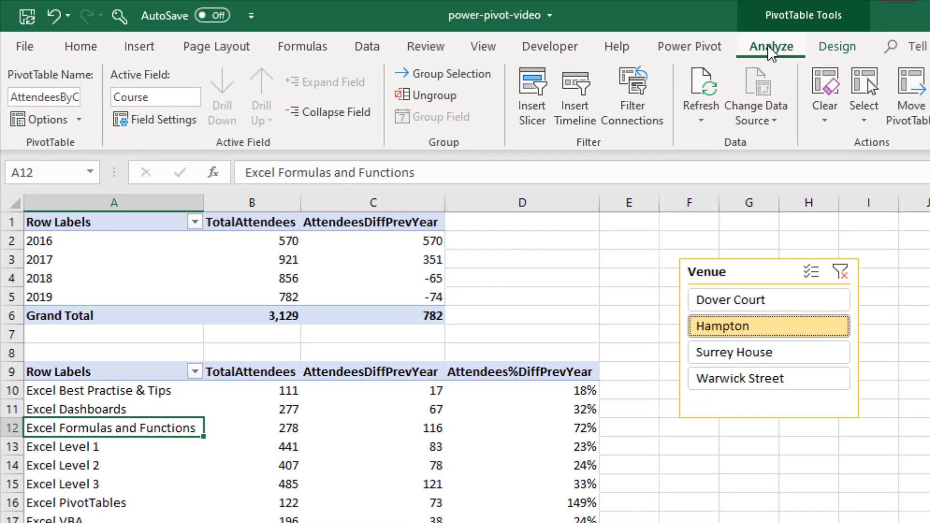
{"action": "left_click", "coordinate": [531, 114]}
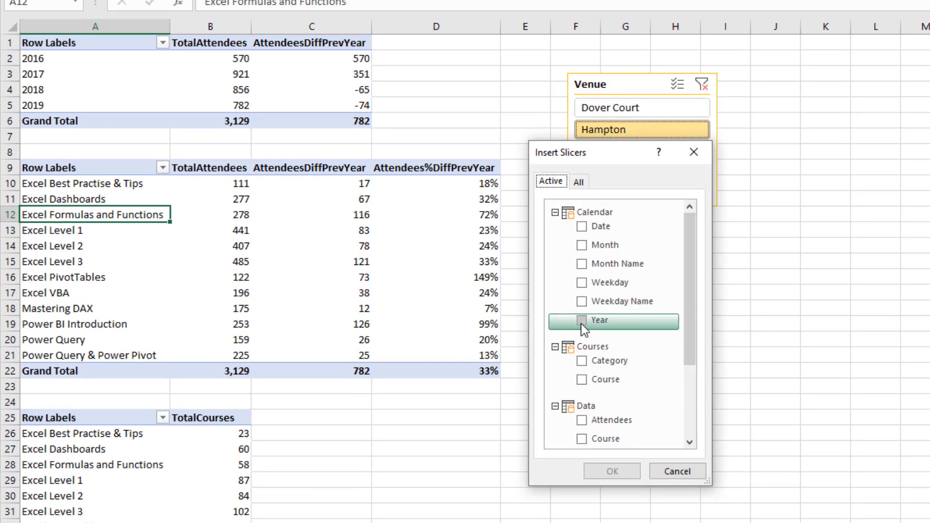
{"action": "left_click", "coordinate": [581, 323]}
{"action": "left_click", "coordinate": [590, 471]}
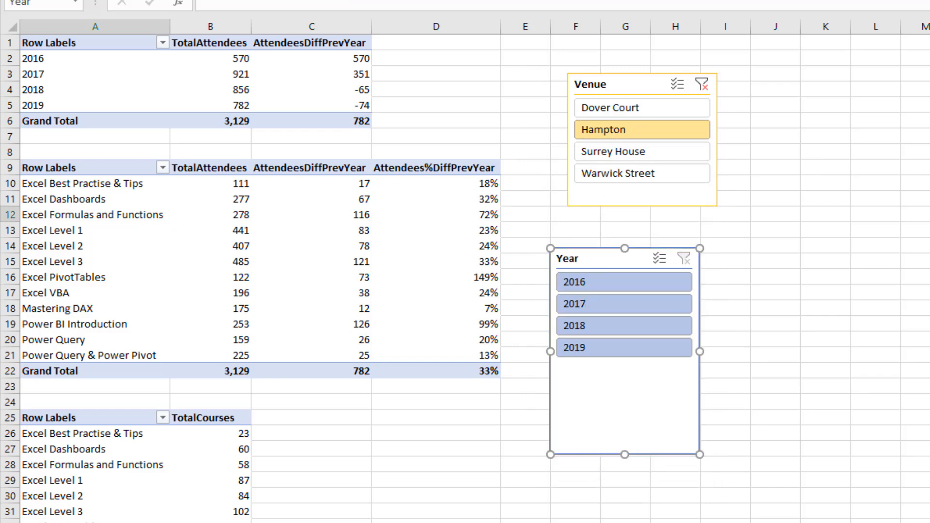
Step: Apply a green slicer style to the Year slicer, shorten it to fit its entries and place it just below the Venue slicer
{"action": "left_click", "coordinate": [431, 1]}
{"action": "left_click_drag", "start_coordinate": [625, 455], "coordinate": [630, 394]}
{"action": "left_click_drag", "start_coordinate": [612, 280], "coordinate": [627, 259]}
Step: Connect the Year slicer to the NoCoursesByCourse PivotTable as well, leaving AttendeesByYear unconnected
{"action": "left_click", "coordinate": [121, 80]}
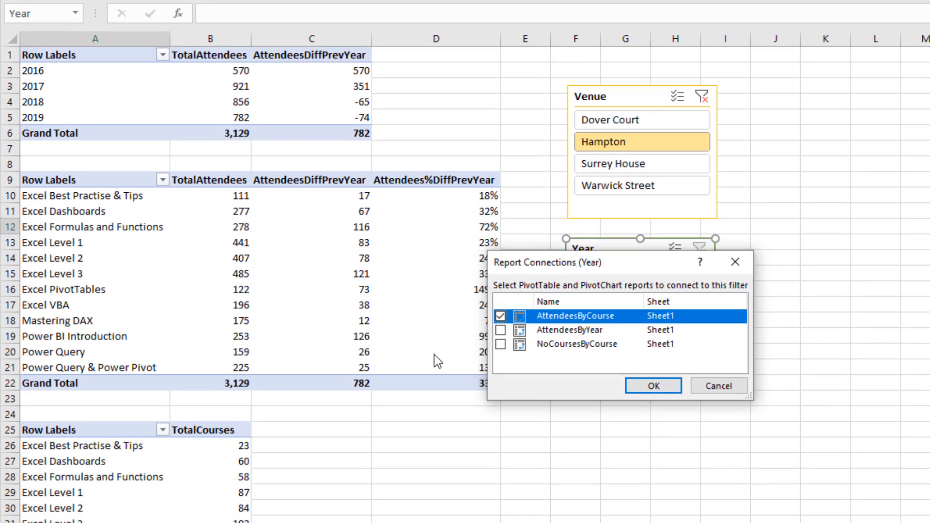
{"action": "left_click", "coordinate": [500, 343]}
{"action": "left_click", "coordinate": [635, 386]}
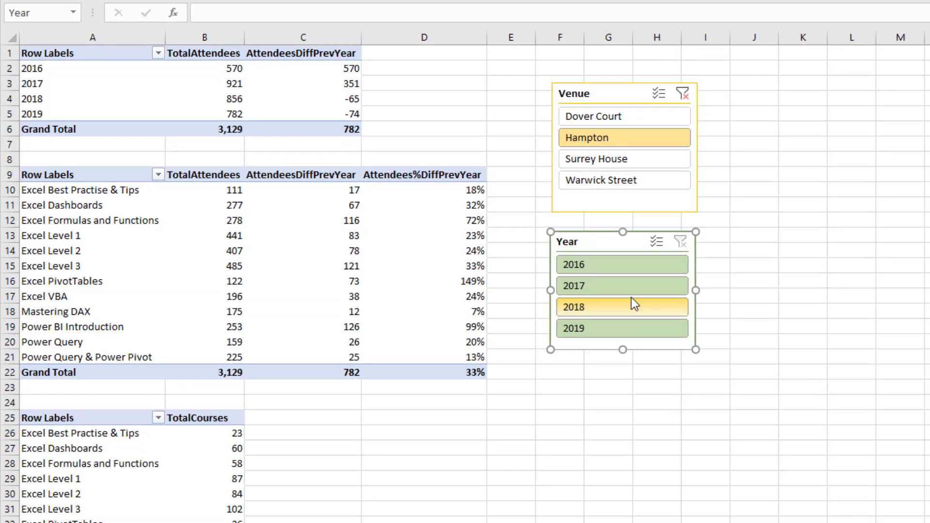
Step: Try different years in the Year slicer, including 2017 and 2016, and leave the course PivotTables filtered to 2018
{"action": "left_click", "coordinate": [644, 293]}
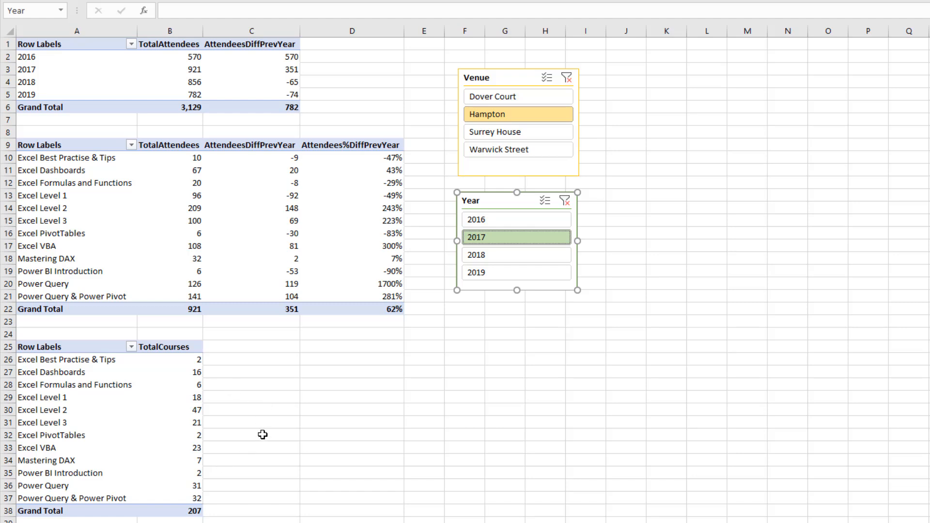
{"action": "left_click", "coordinate": [515, 255]}
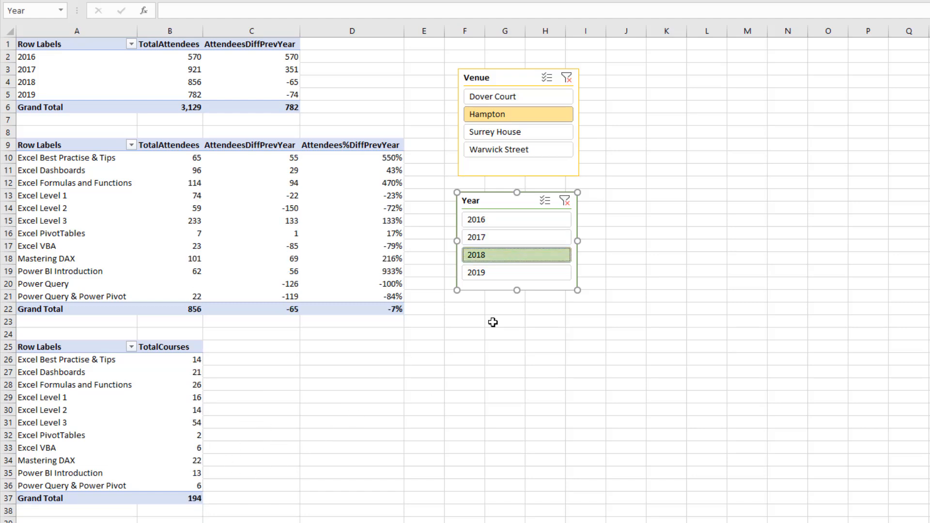
{"action": "left_click", "coordinate": [527, 243]}
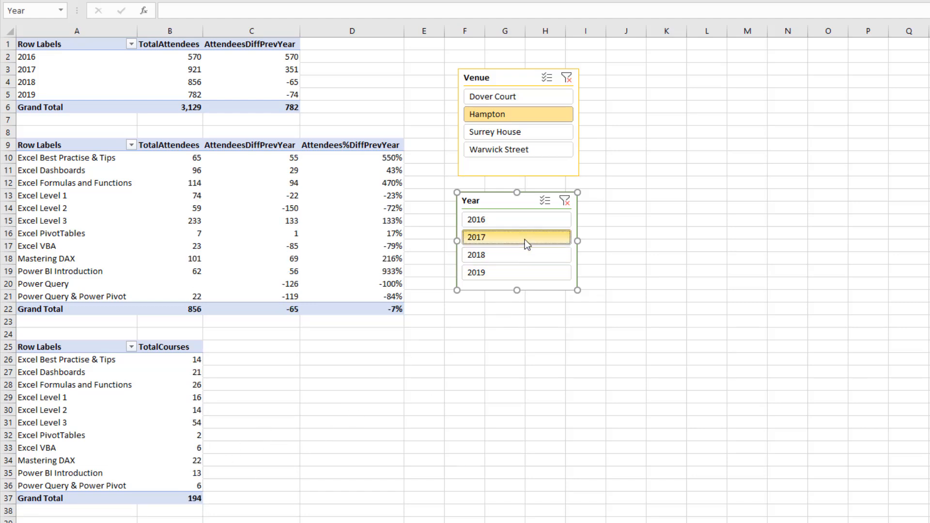
{"action": "left_click", "coordinate": [525, 222]}
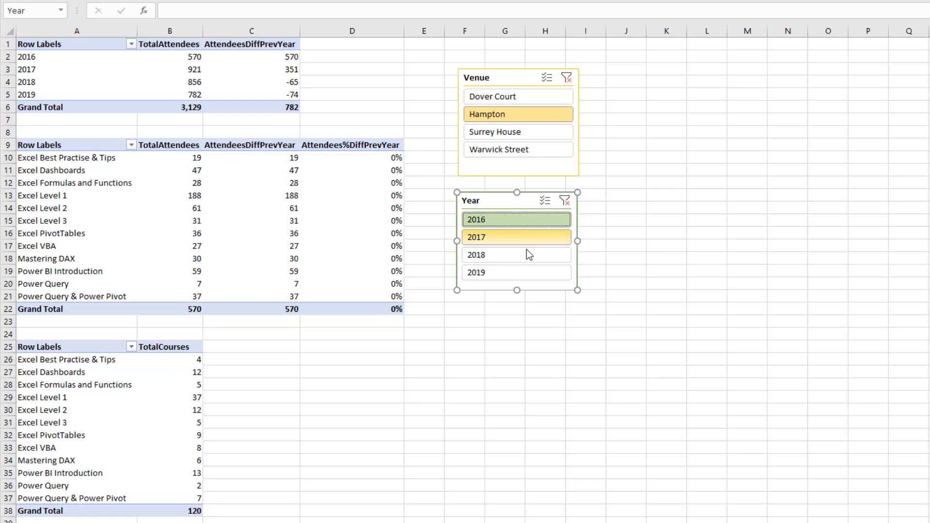
{"action": "left_click", "coordinate": [529, 256]}
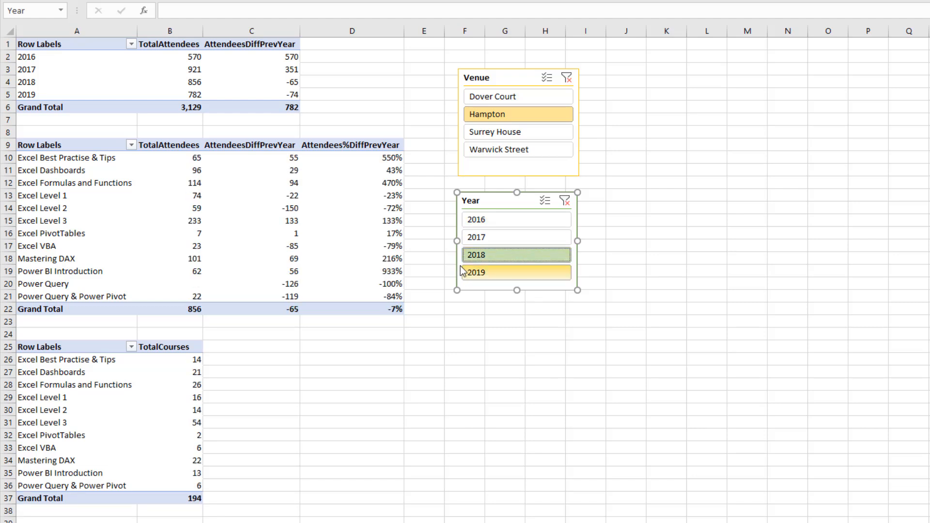
Step: Switch the Venue slicer through Surrey House and Dover Court, leaving the PivotTables filtered to Warwick Street
{"action": "left_click", "coordinate": [519, 135]}
{"action": "left_click", "coordinate": [521, 100]}
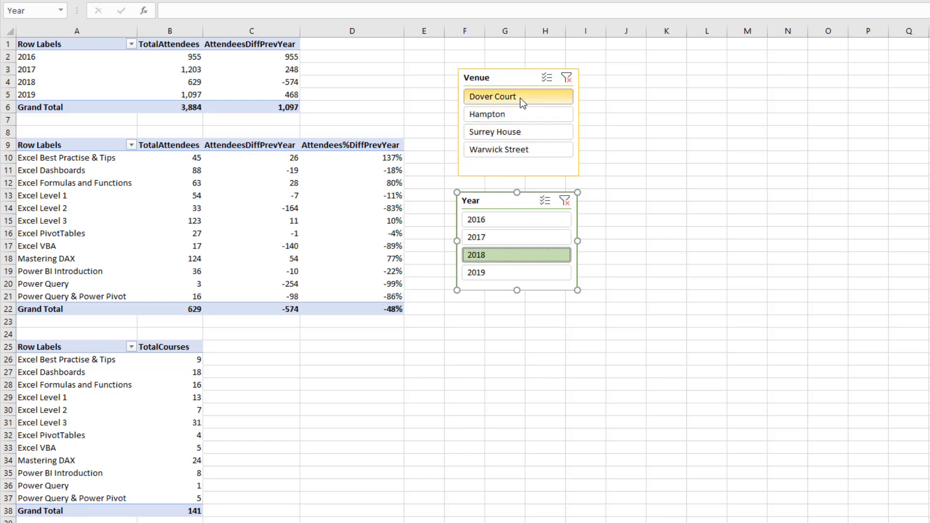
{"action": "left_click", "coordinate": [528, 155]}
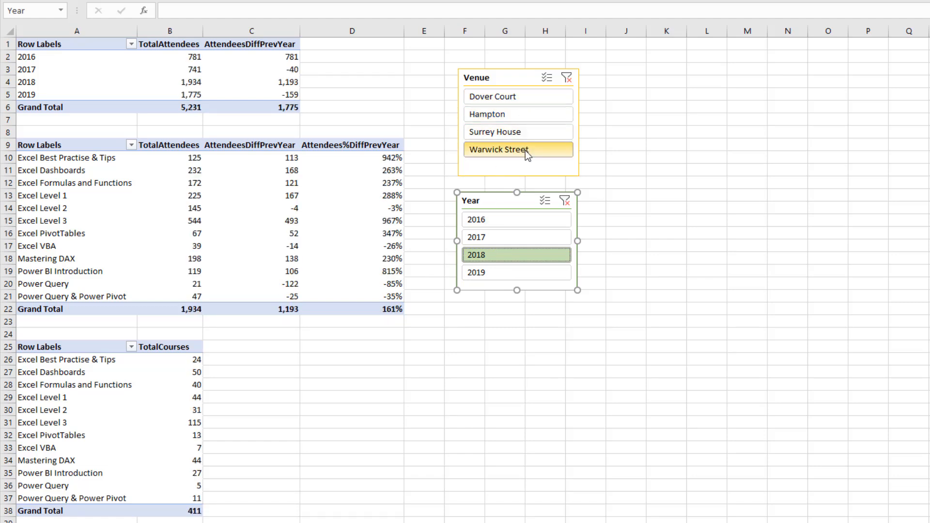